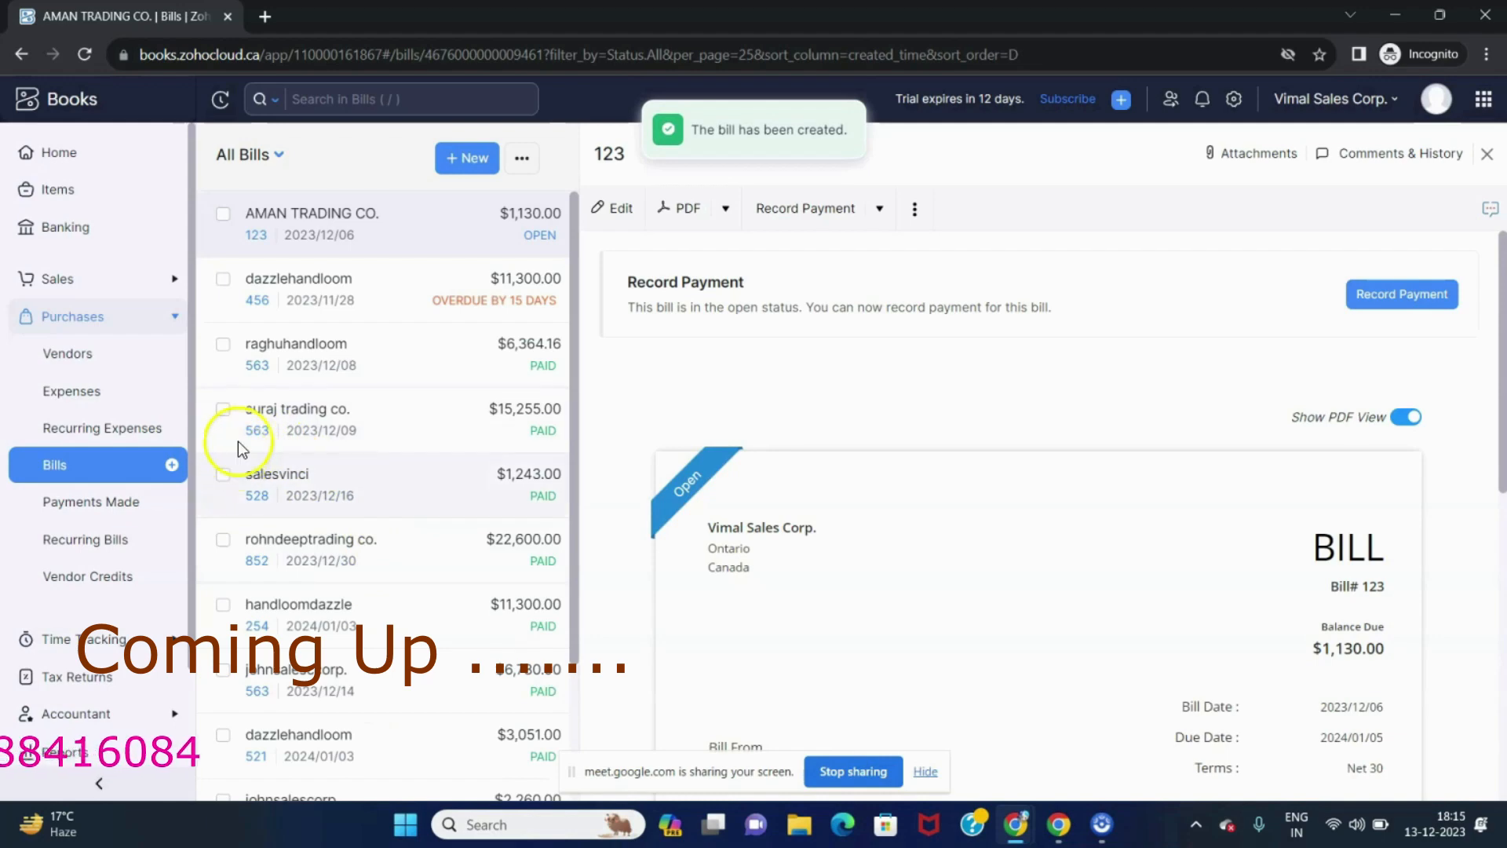
{"action": "scroll", "coordinate": [890, 576], "scroll_direction": "down", "scroll_amount": 2}
{"action": "scroll", "coordinate": [910, 540], "scroll_direction": "down", "scroll_amount": 2}
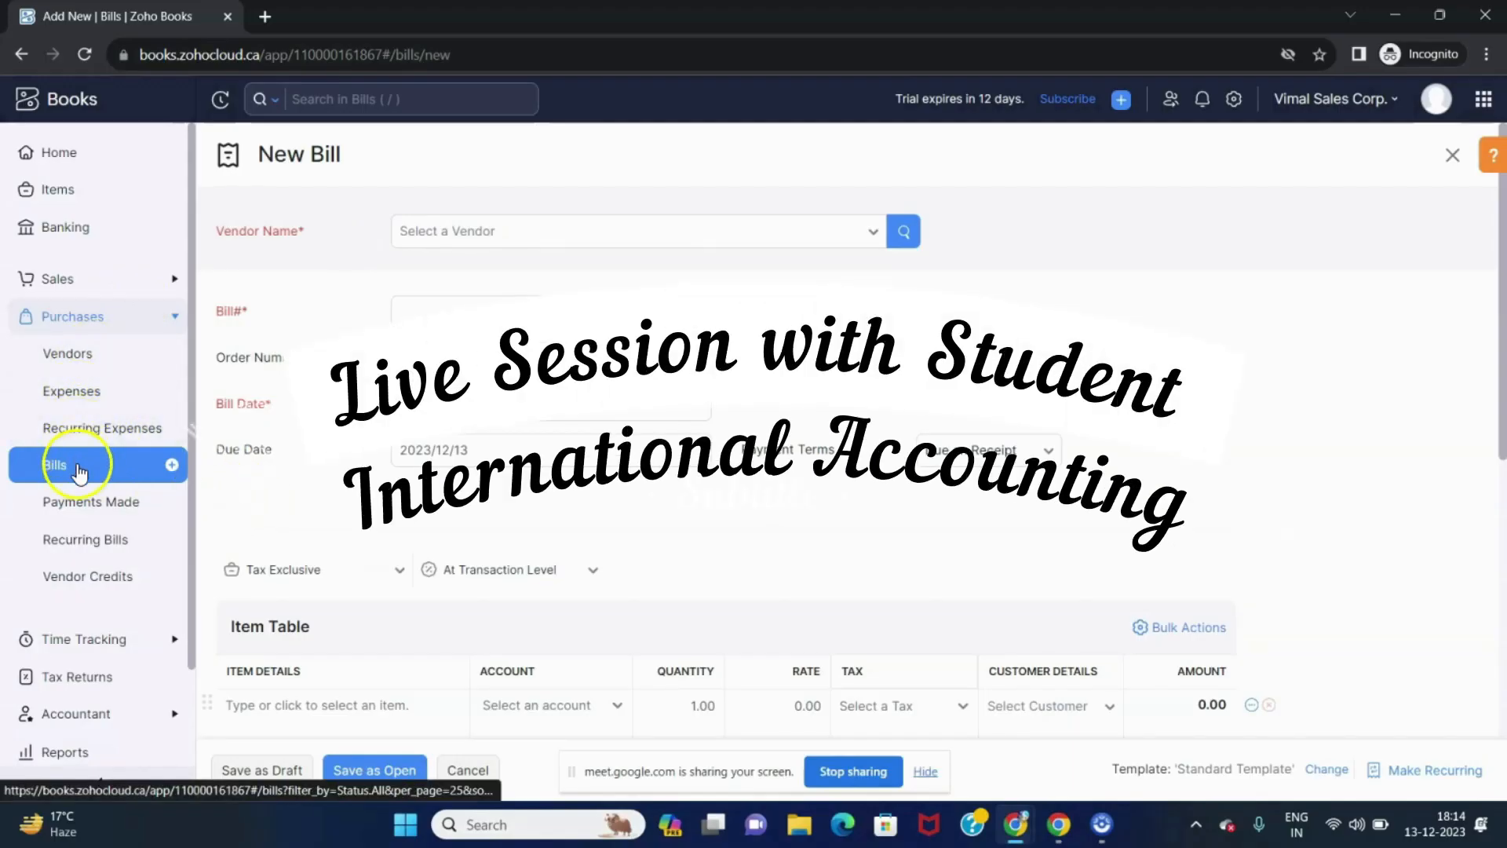
Start adding a new vendor from the bill's vendor field and enter the contact's first name.
{"action": "left_click", "coordinate": [551, 224]}
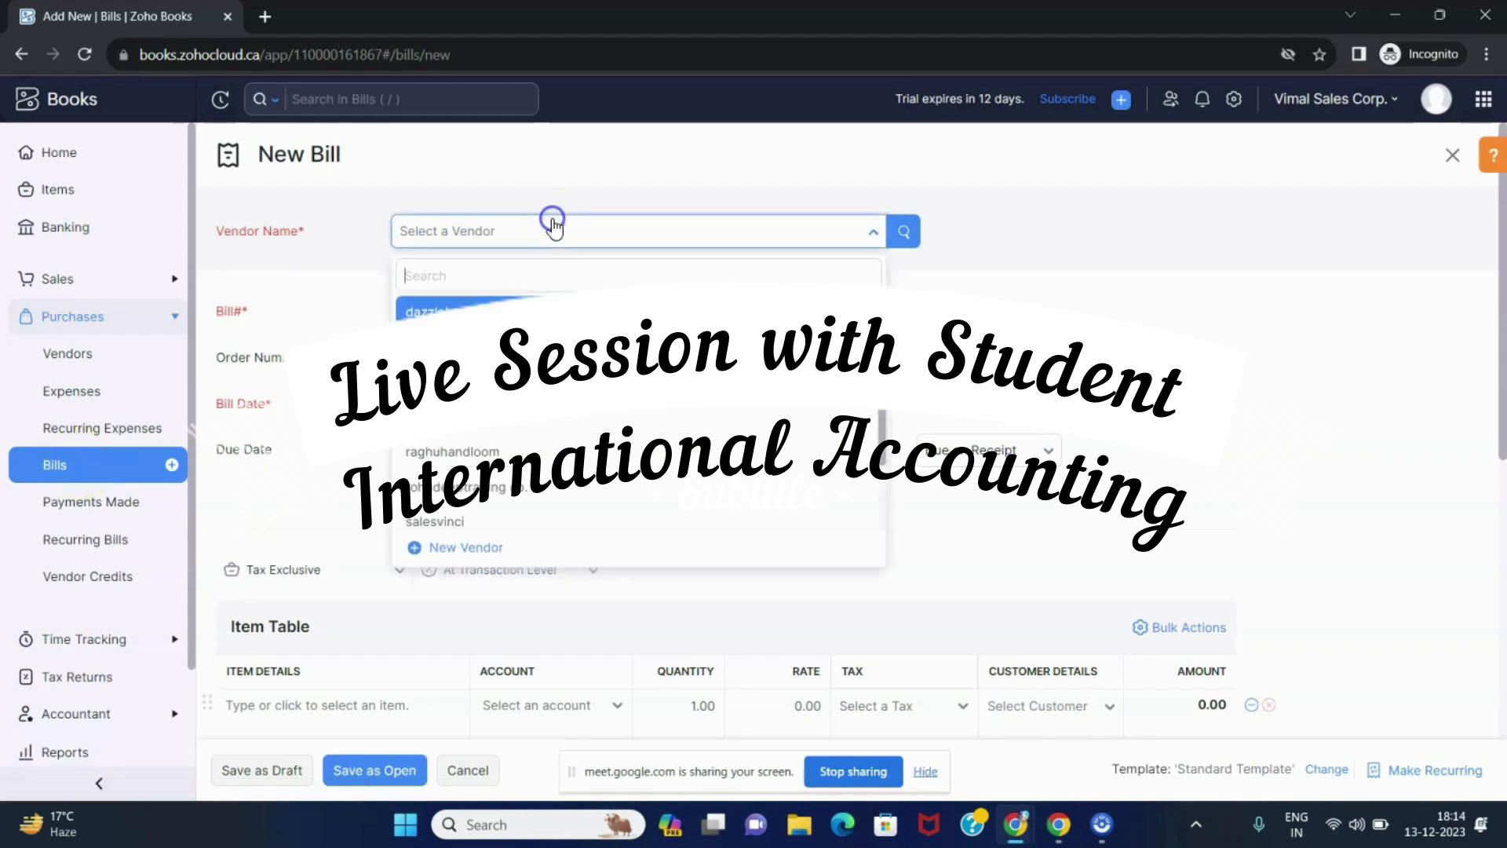
{"action": "left_click", "coordinate": [463, 545]}
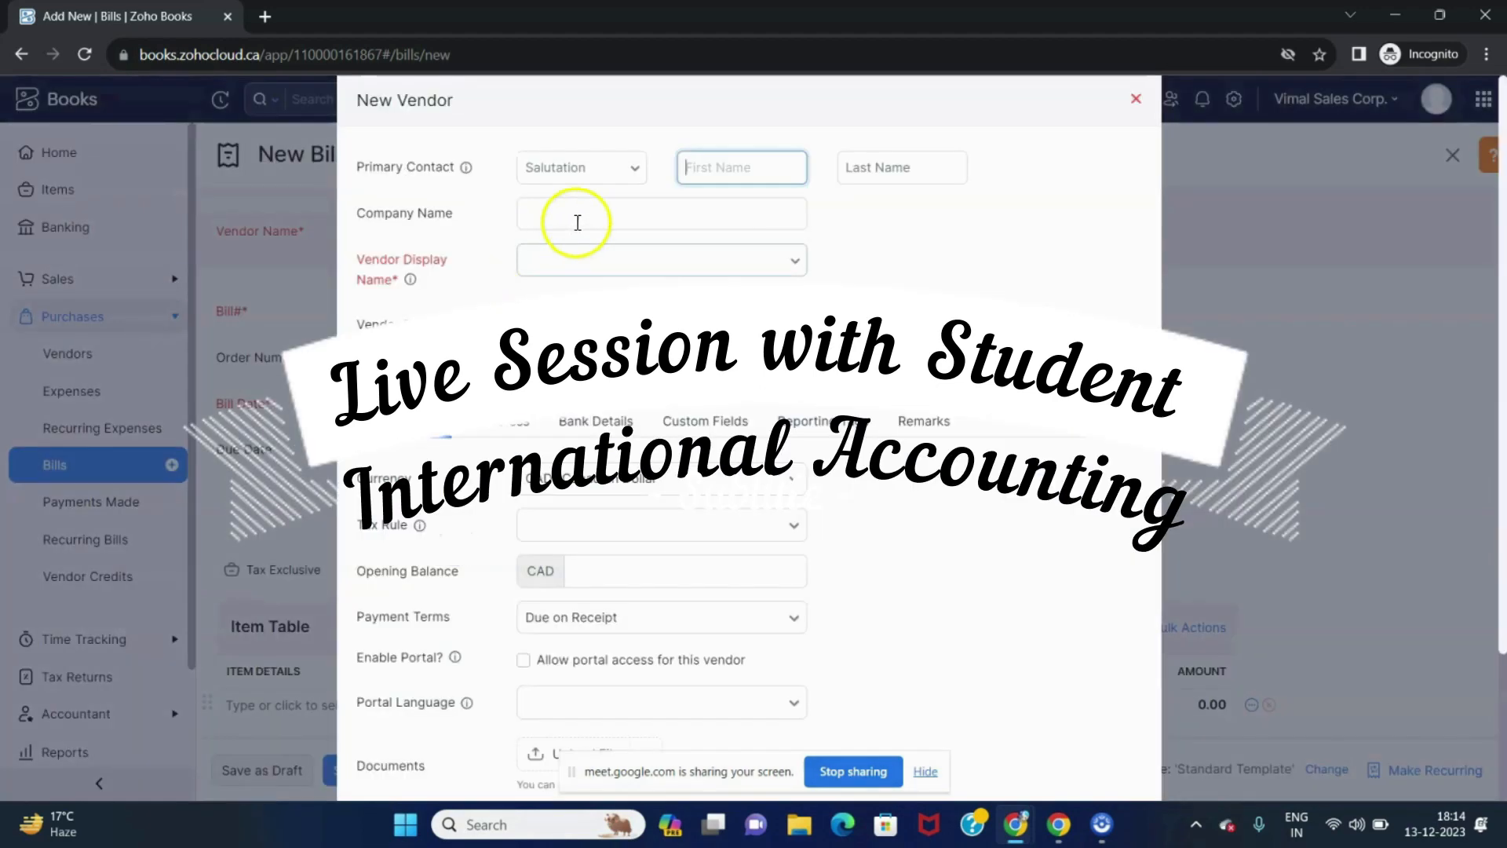
{"action": "key", "text": "Tab"}
{"action": "key", "text": "Tab"}
{"action": "key", "text": "Tab"}
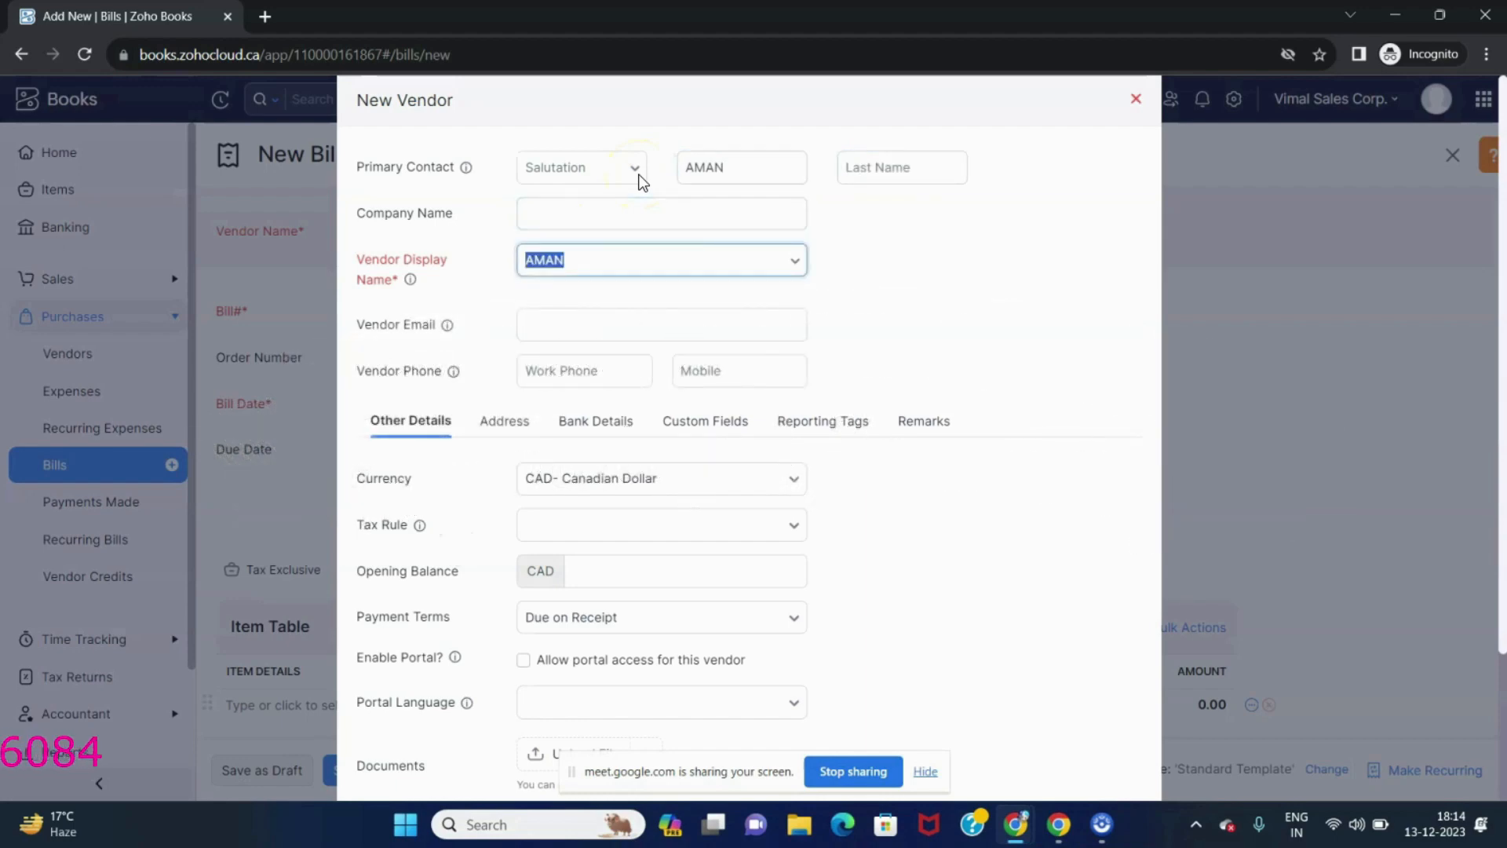
{"action": "key", "text": "shift+Tab"}
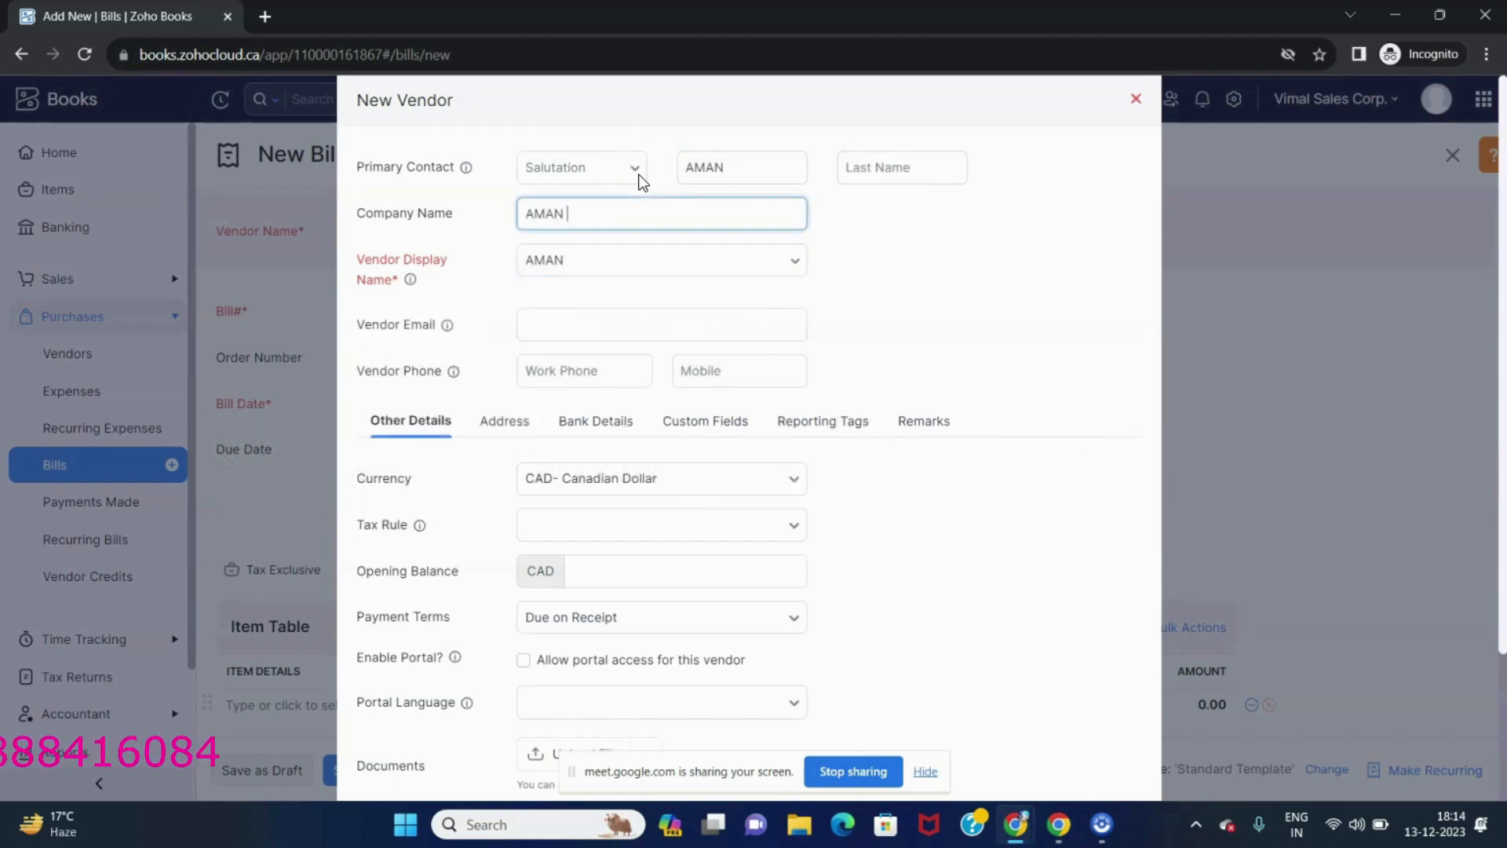
Set the company name and vendor display name to AMAN TRADING CO. and save the vendor.
{"action": "type", "text": "AMAN TRADING CO."}
{"action": "key", "text": "Tab"}
{"action": "key", "text": "Tab"}
{"action": "key", "text": "shift+Tab"}
{"action": "type", "text": "AMAN"}
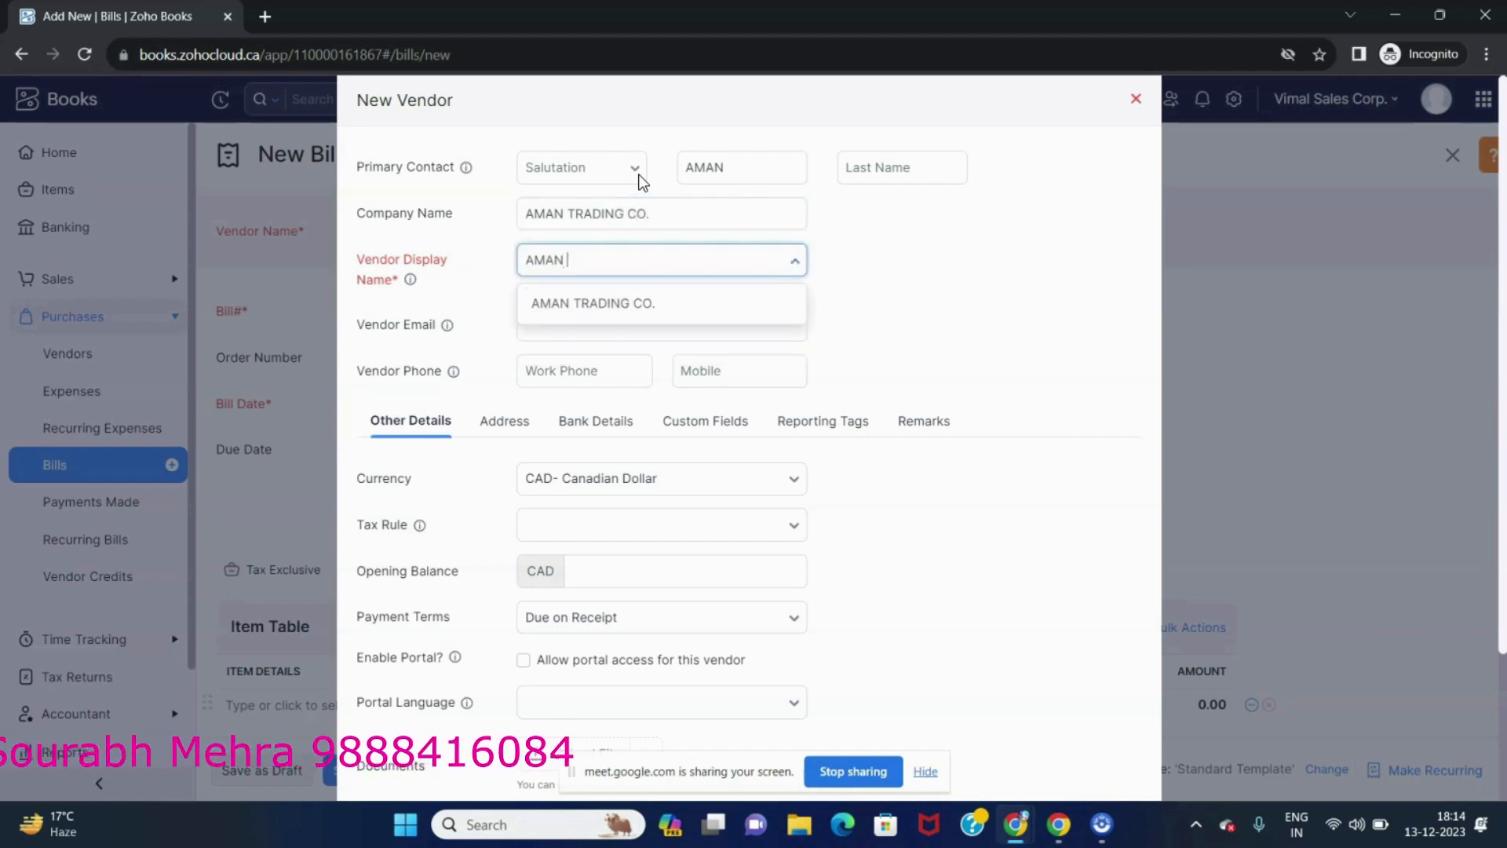
{"action": "left_click", "coordinate": [627, 303]}
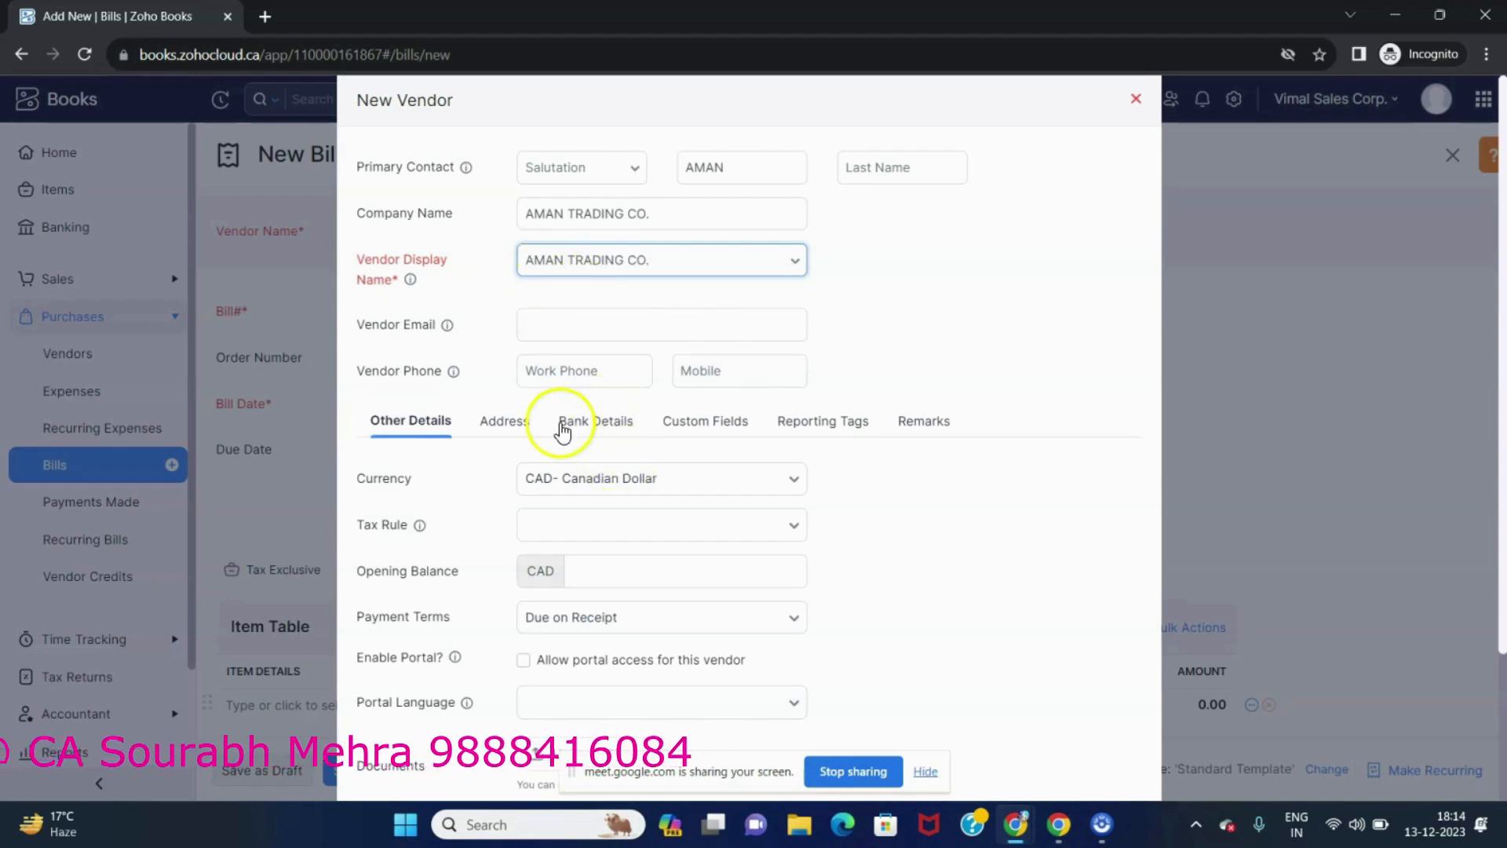
{"action": "scroll", "coordinate": [549, 455], "scroll_direction": "down", "scroll_amount": 2}
{"action": "left_click", "coordinate": [384, 742]}
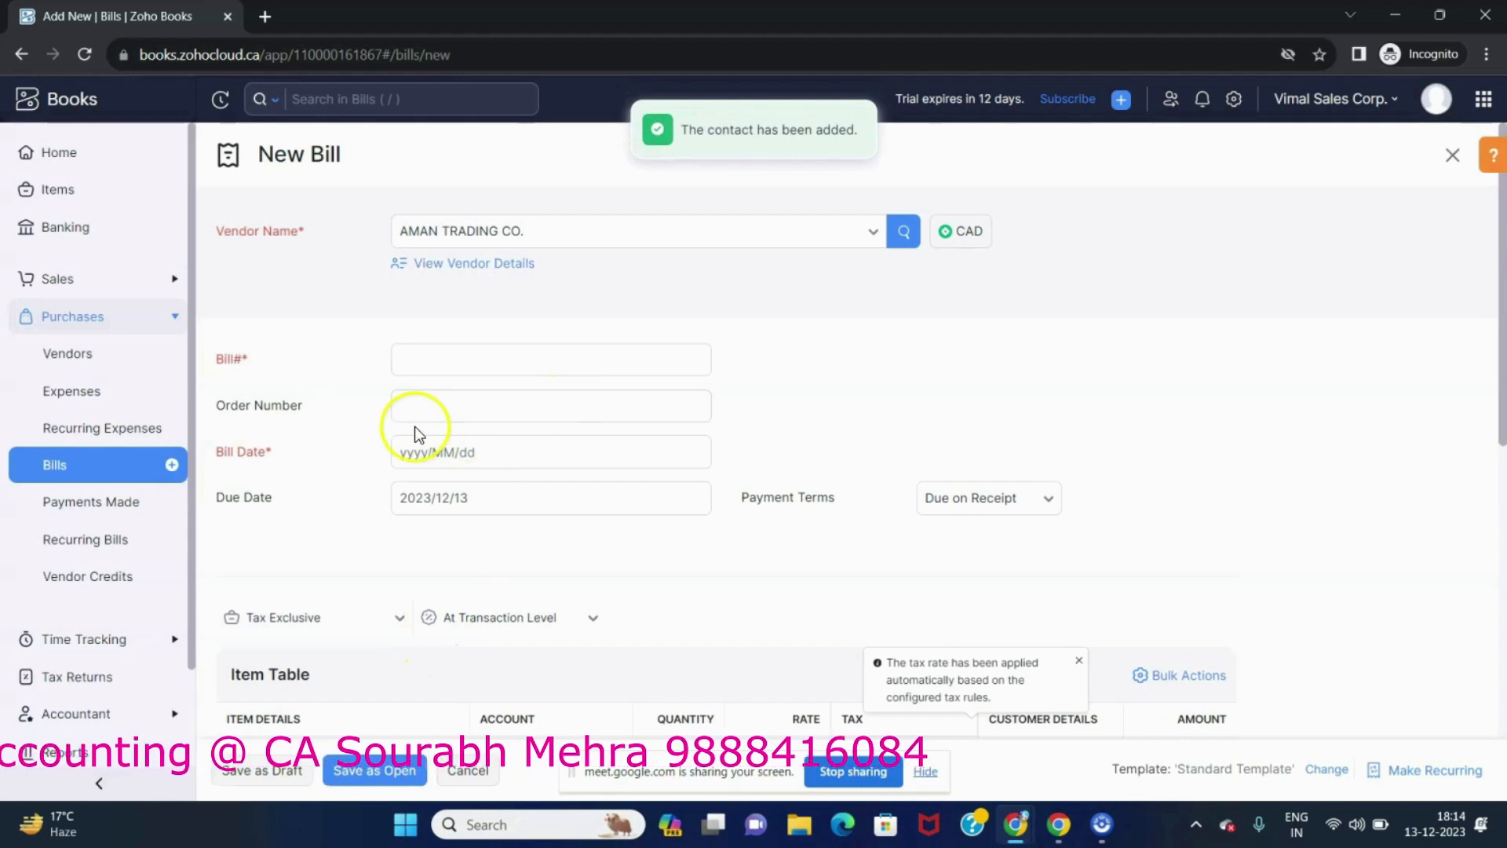
Enter bill number 123 and set the bill date to 2023/12/06.
{"action": "left_click", "coordinate": [420, 358]}
{"action": "type", "text": "123"}
{"action": "left_click", "coordinate": [402, 393]}
{"action": "scroll", "coordinate": [436, 314], "scroll_direction": "down", "scroll_amount": 3}
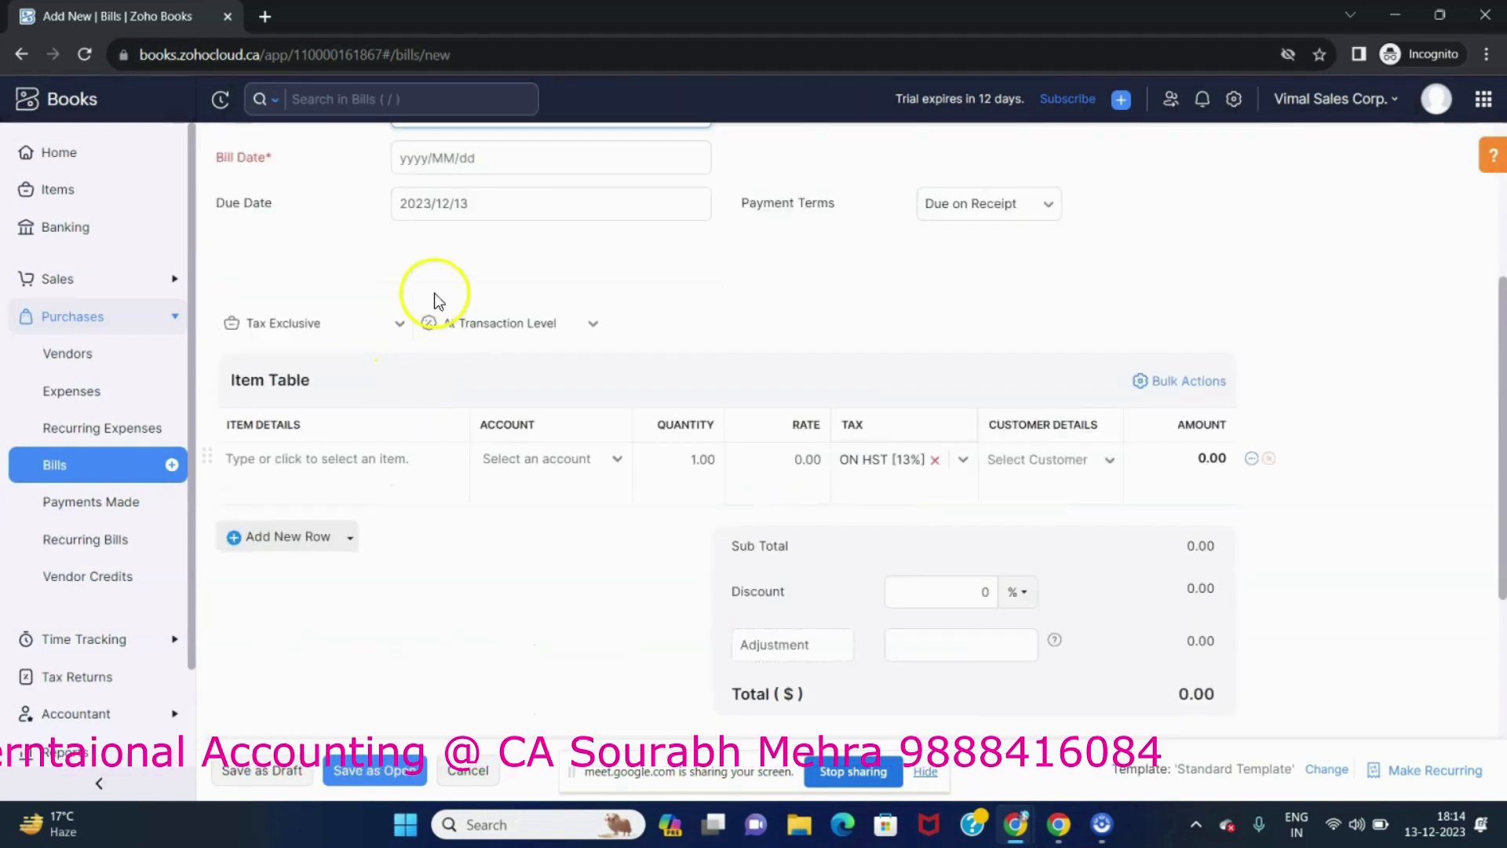
{"action": "scroll", "coordinate": [434, 302], "scroll_direction": "up", "scroll_amount": 3}
{"action": "left_click", "coordinate": [407, 347]}
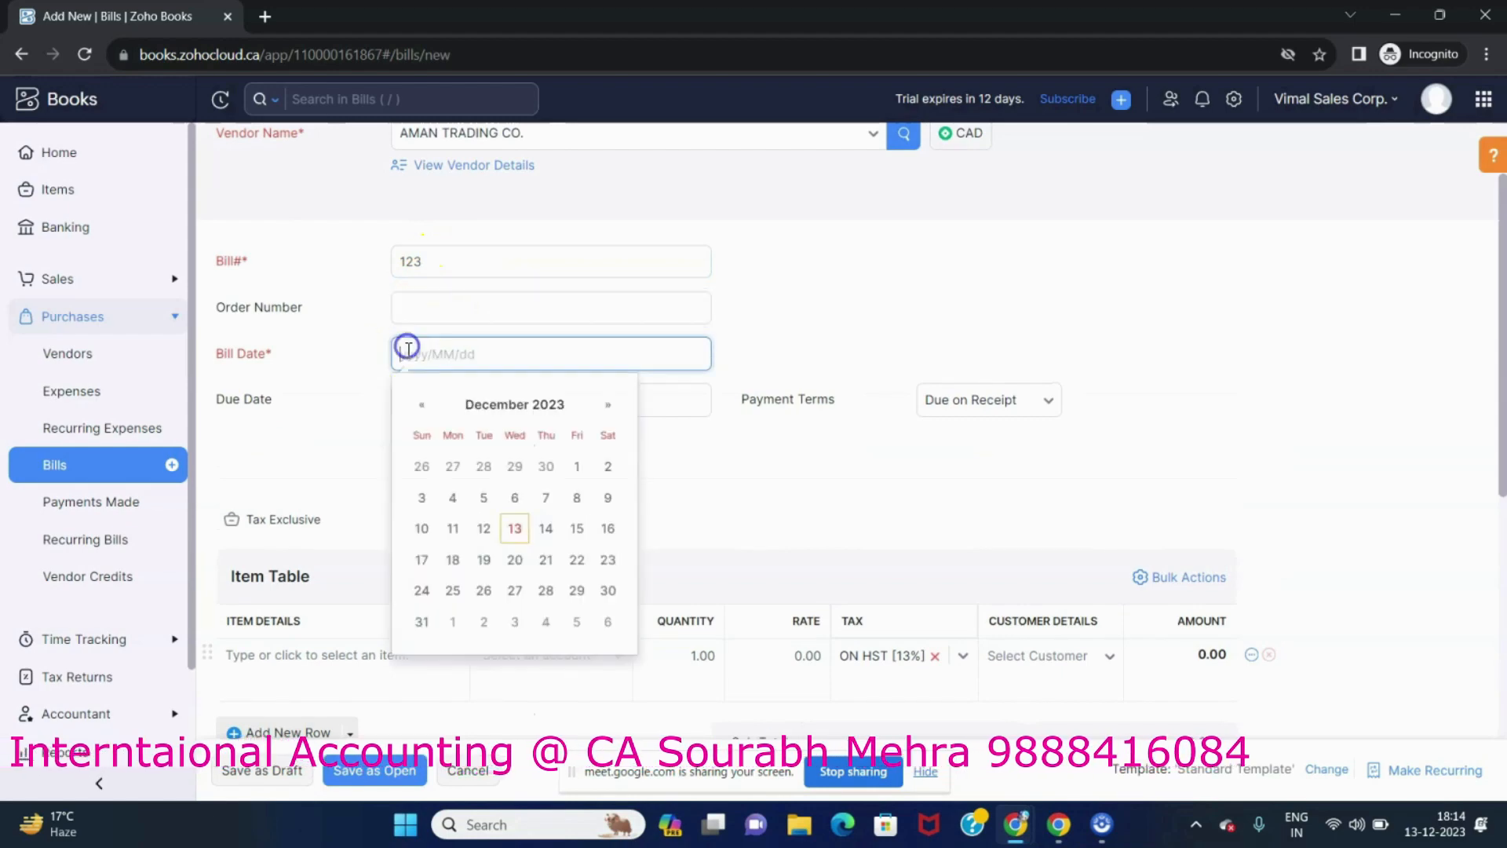
{"action": "left_click", "coordinate": [510, 496]}
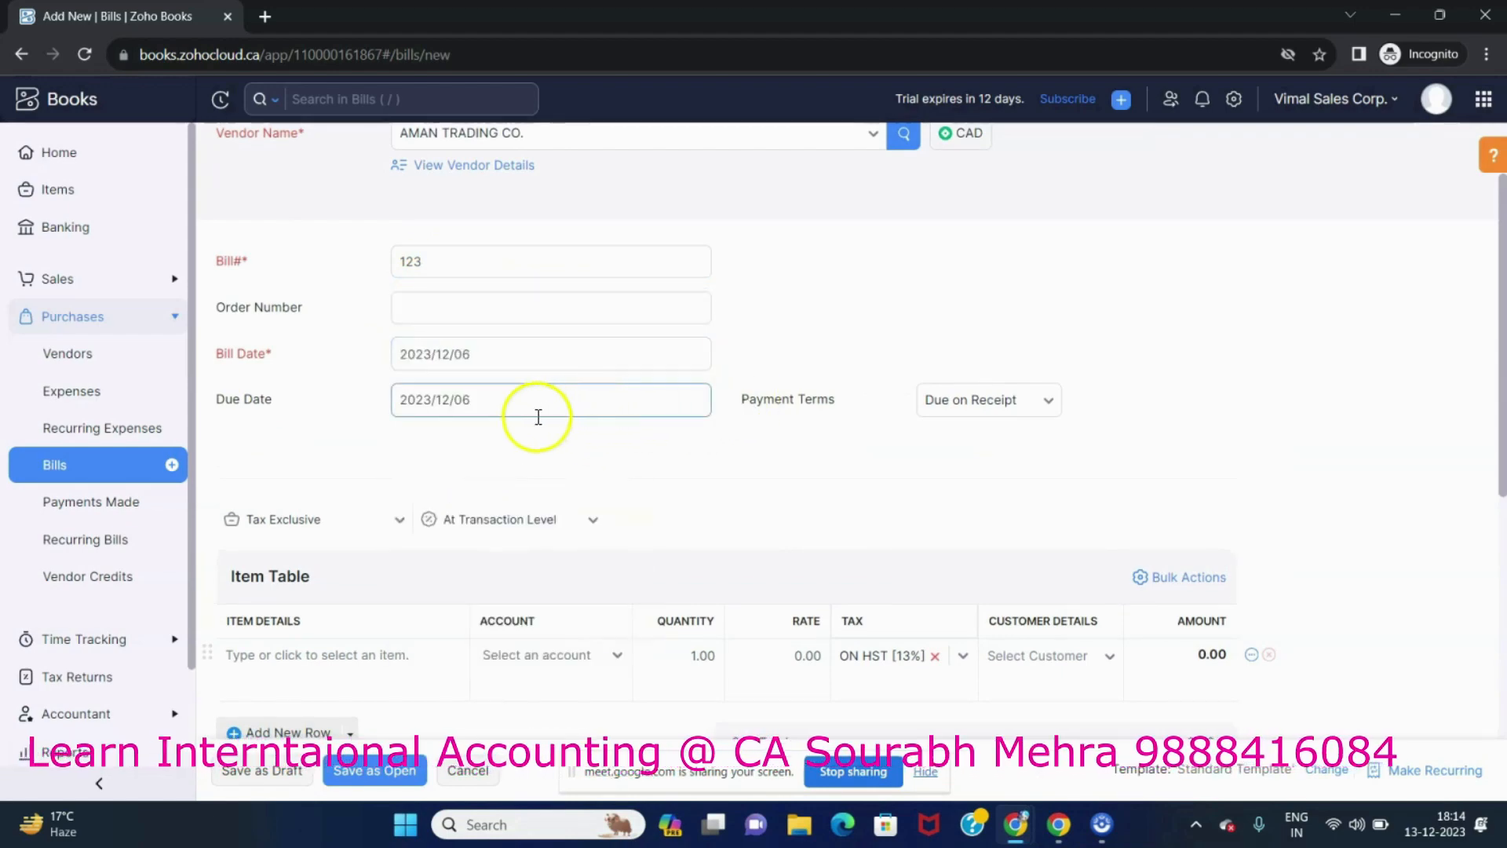
Set the bill's payment terms to Net 30.
{"action": "left_click", "coordinate": [999, 408]}
{"action": "scroll", "coordinate": [961, 478], "scroll_direction": "up", "scroll_amount": 1}
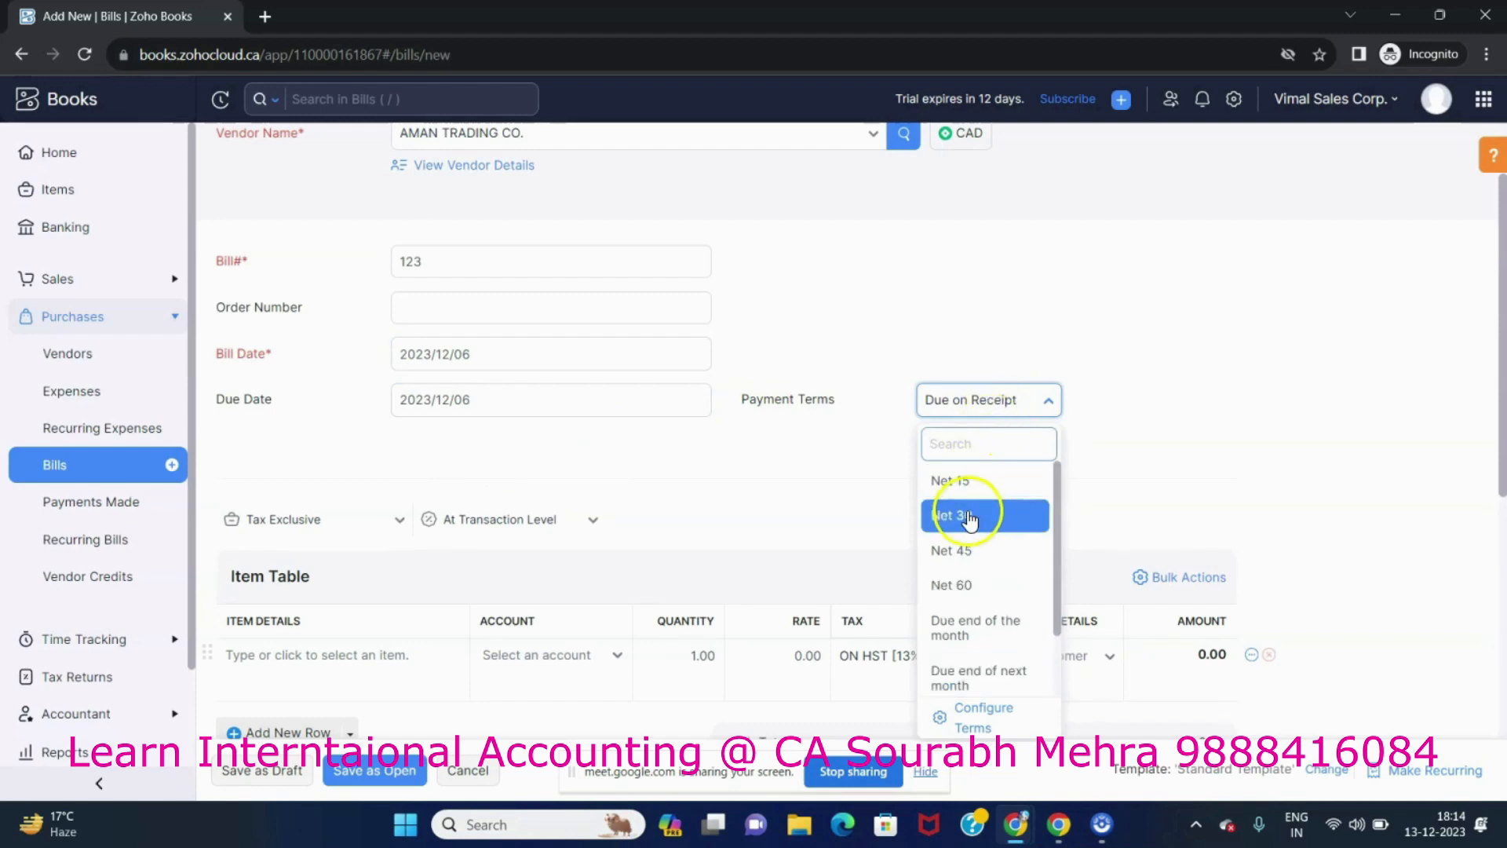
{"action": "left_click", "coordinate": [967, 512]}
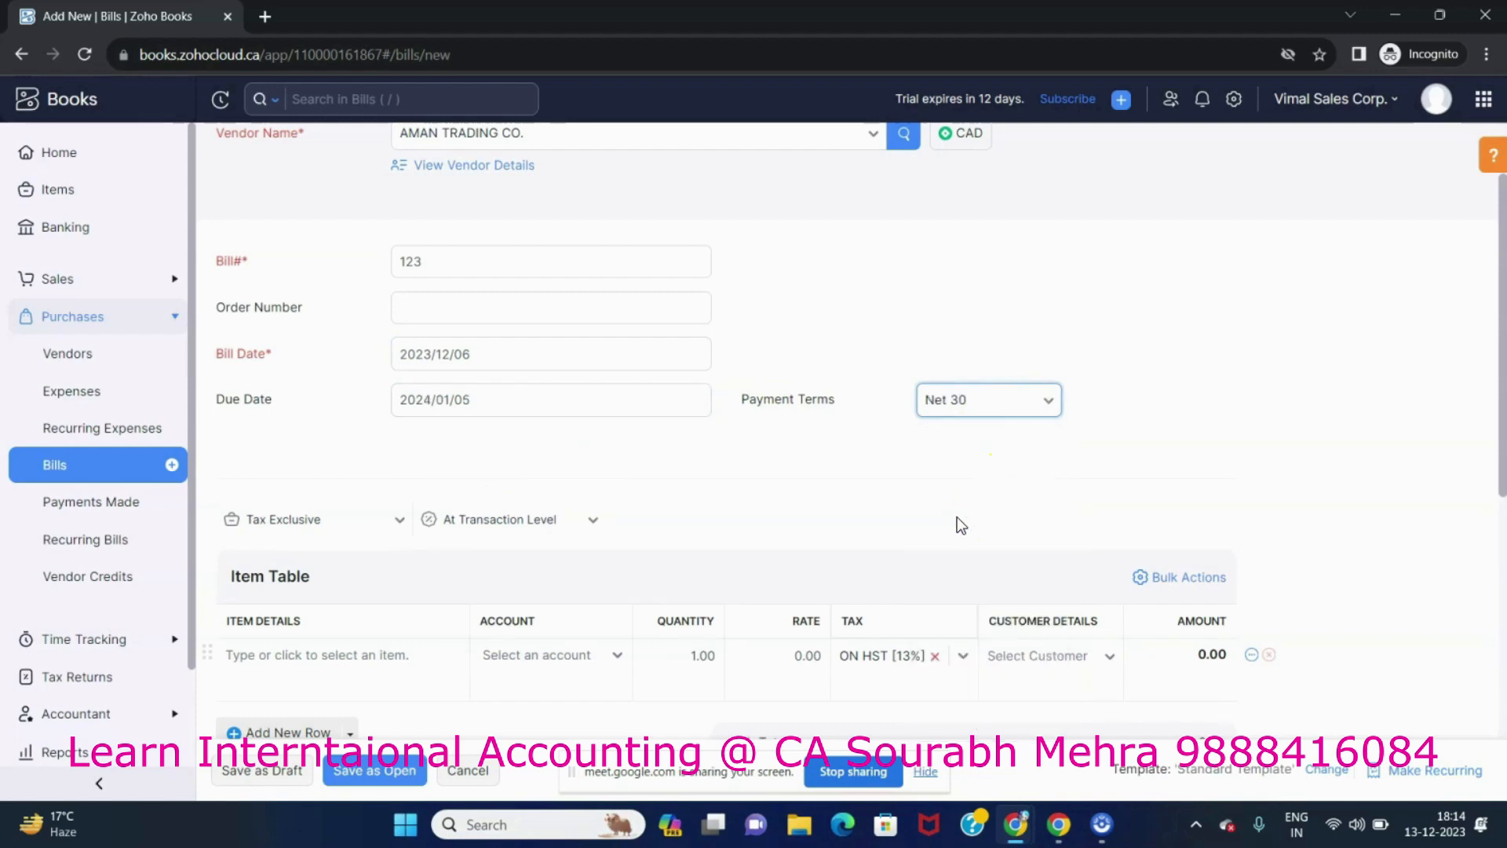
Add air conditioner as the bill's line item with a rate of 1000.
{"action": "left_click", "coordinate": [349, 661]}
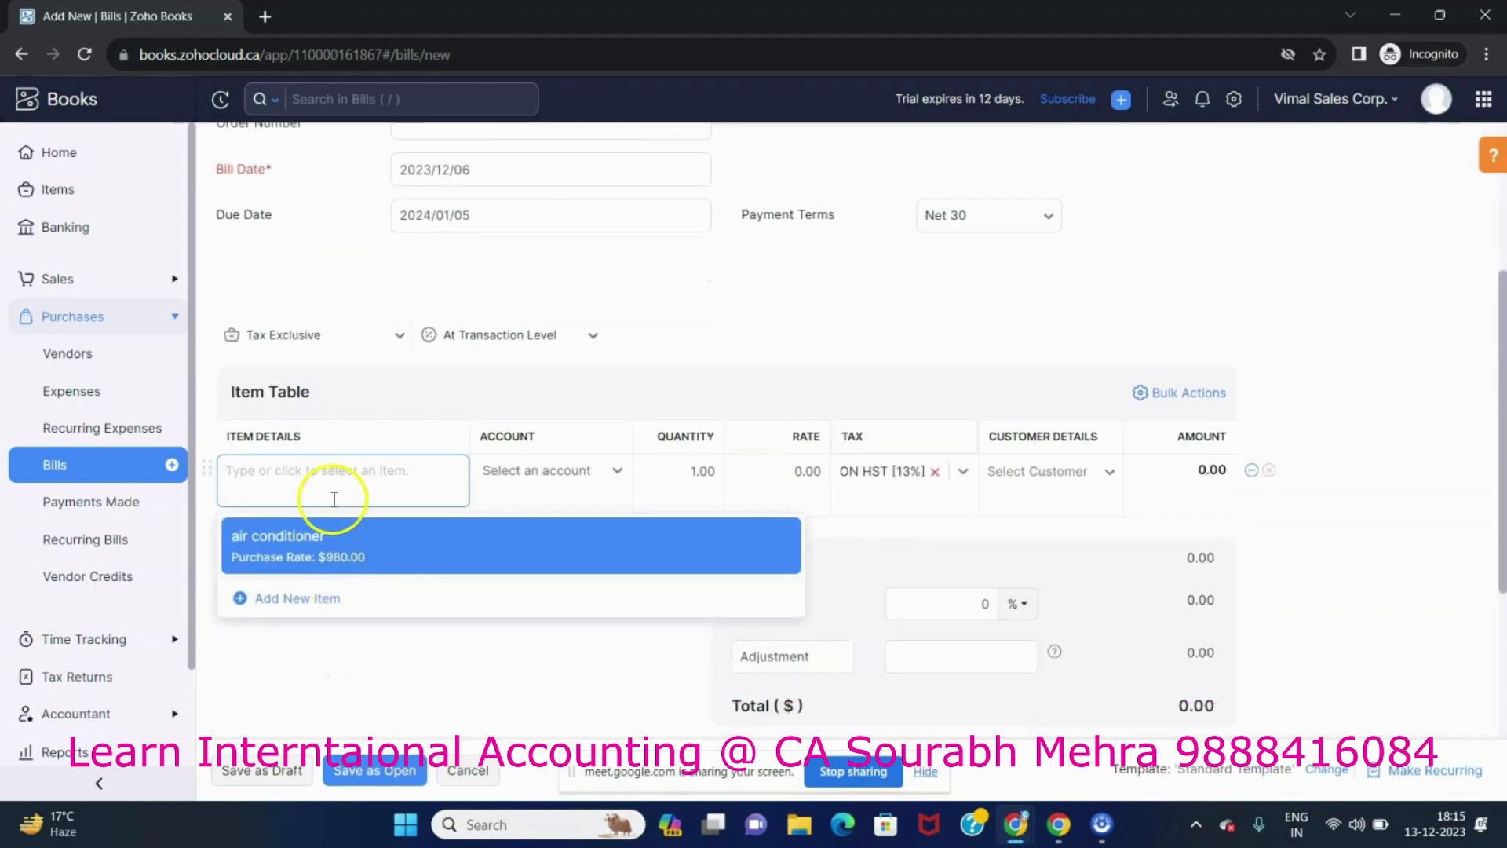
{"action": "left_click", "coordinate": [314, 545]}
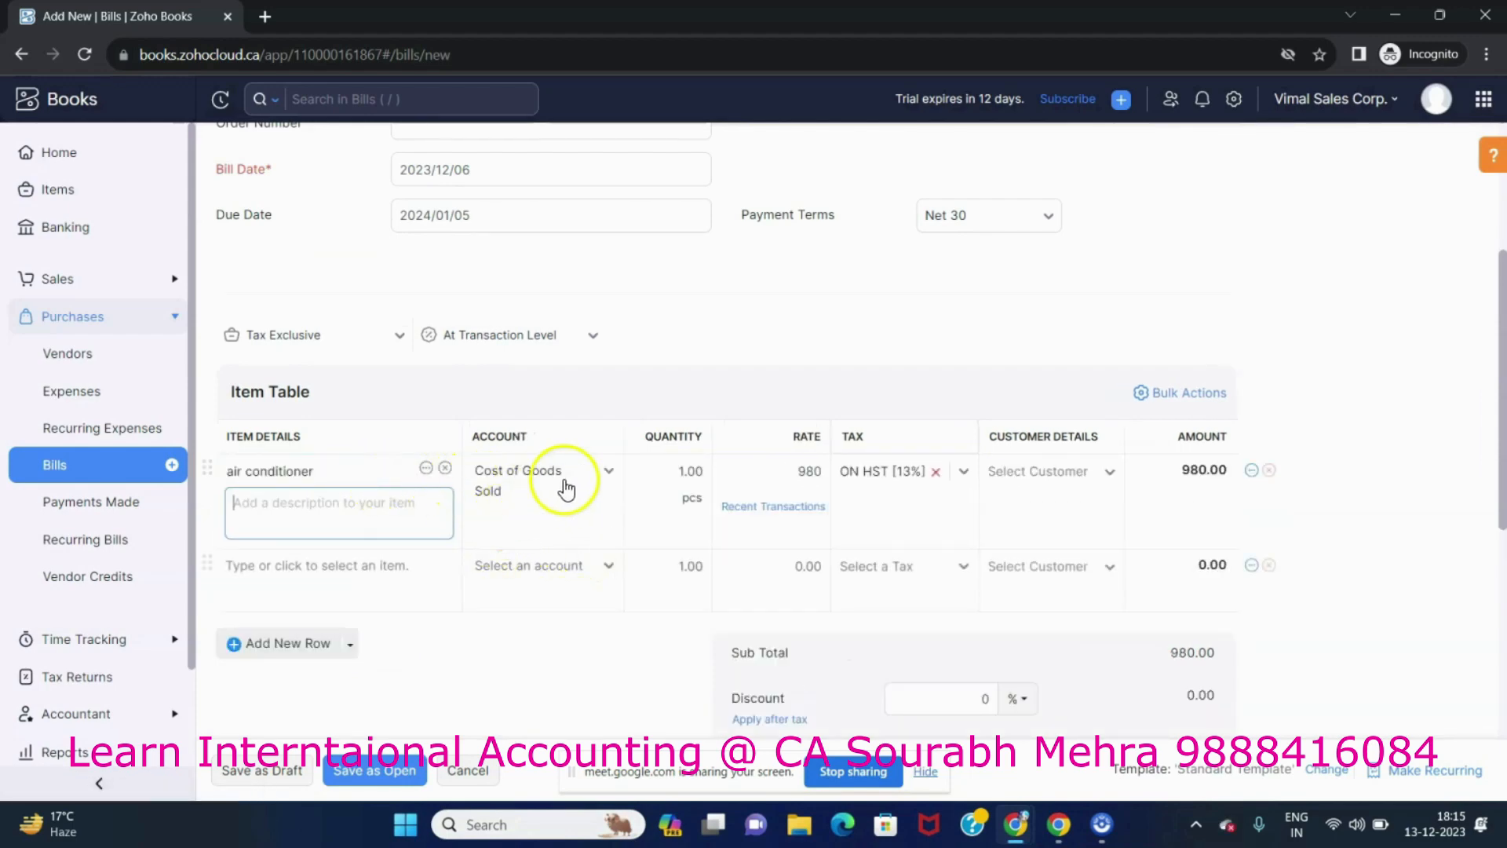
{"action": "key", "text": "Tab"}
{"action": "key", "text": "Tab"}
{"action": "key", "text": "Tab"}
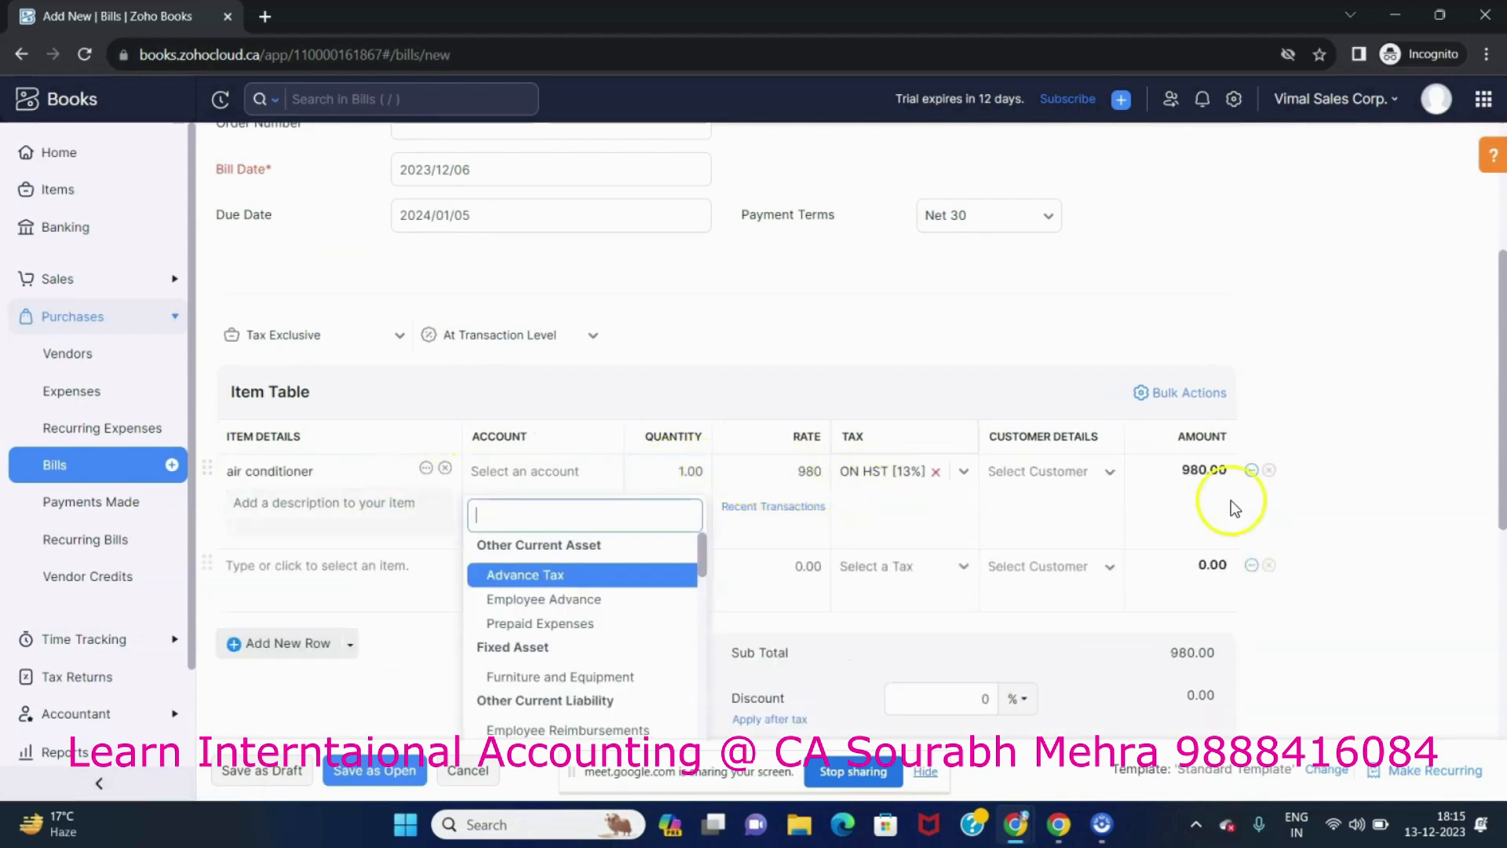
{"action": "type", "text": "1000"}
{"action": "key", "text": "Tab"}
Save the bill as open and scroll through the created bill.
{"action": "scroll", "coordinate": [1424, 559], "scroll_direction": "down", "scroll_amount": 3}
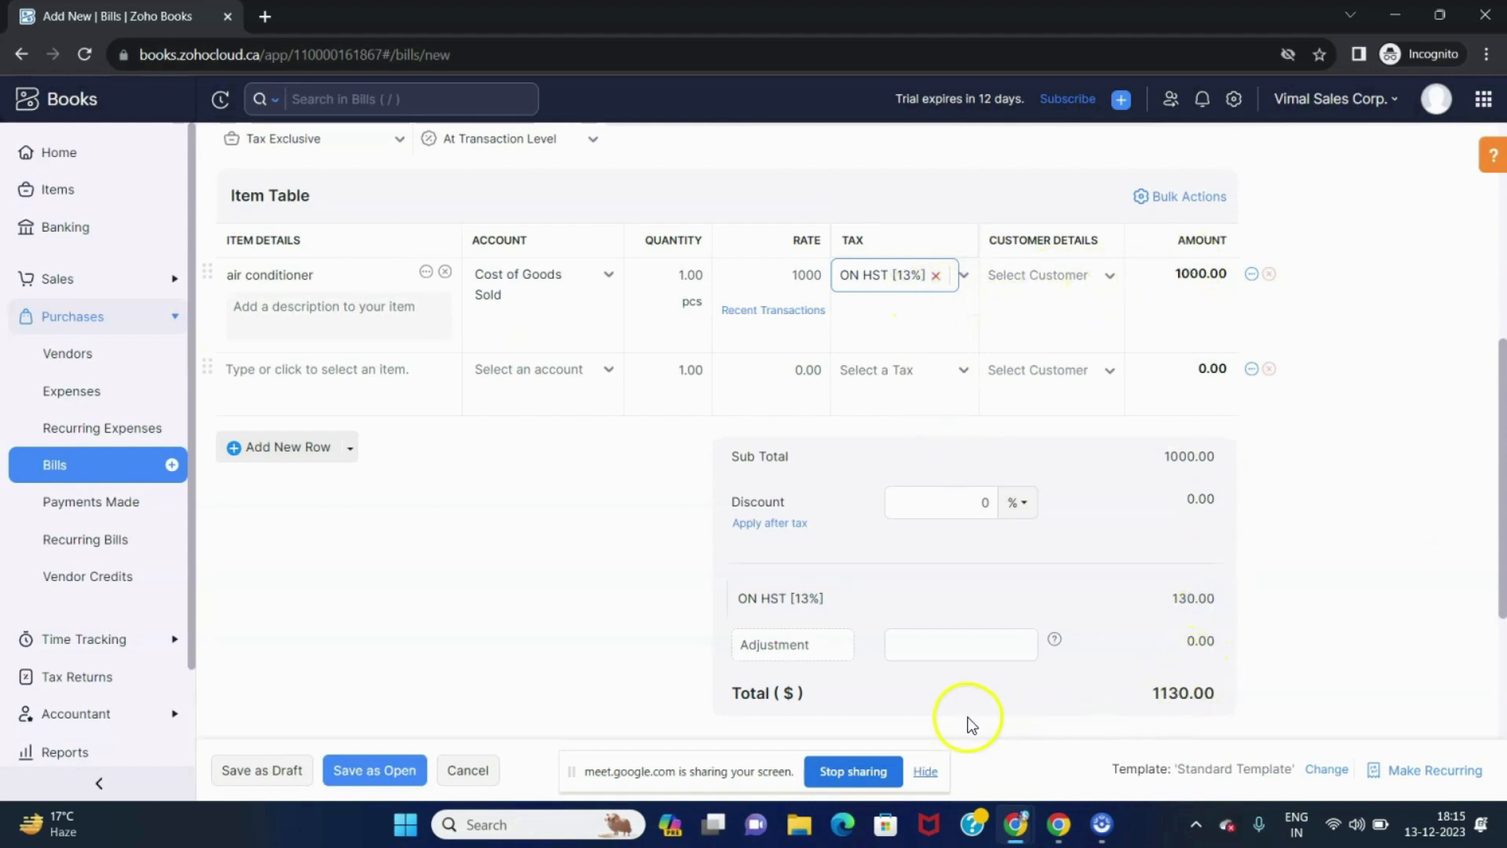
{"action": "scroll", "coordinate": [738, 632], "scroll_direction": "down", "scroll_amount": 3}
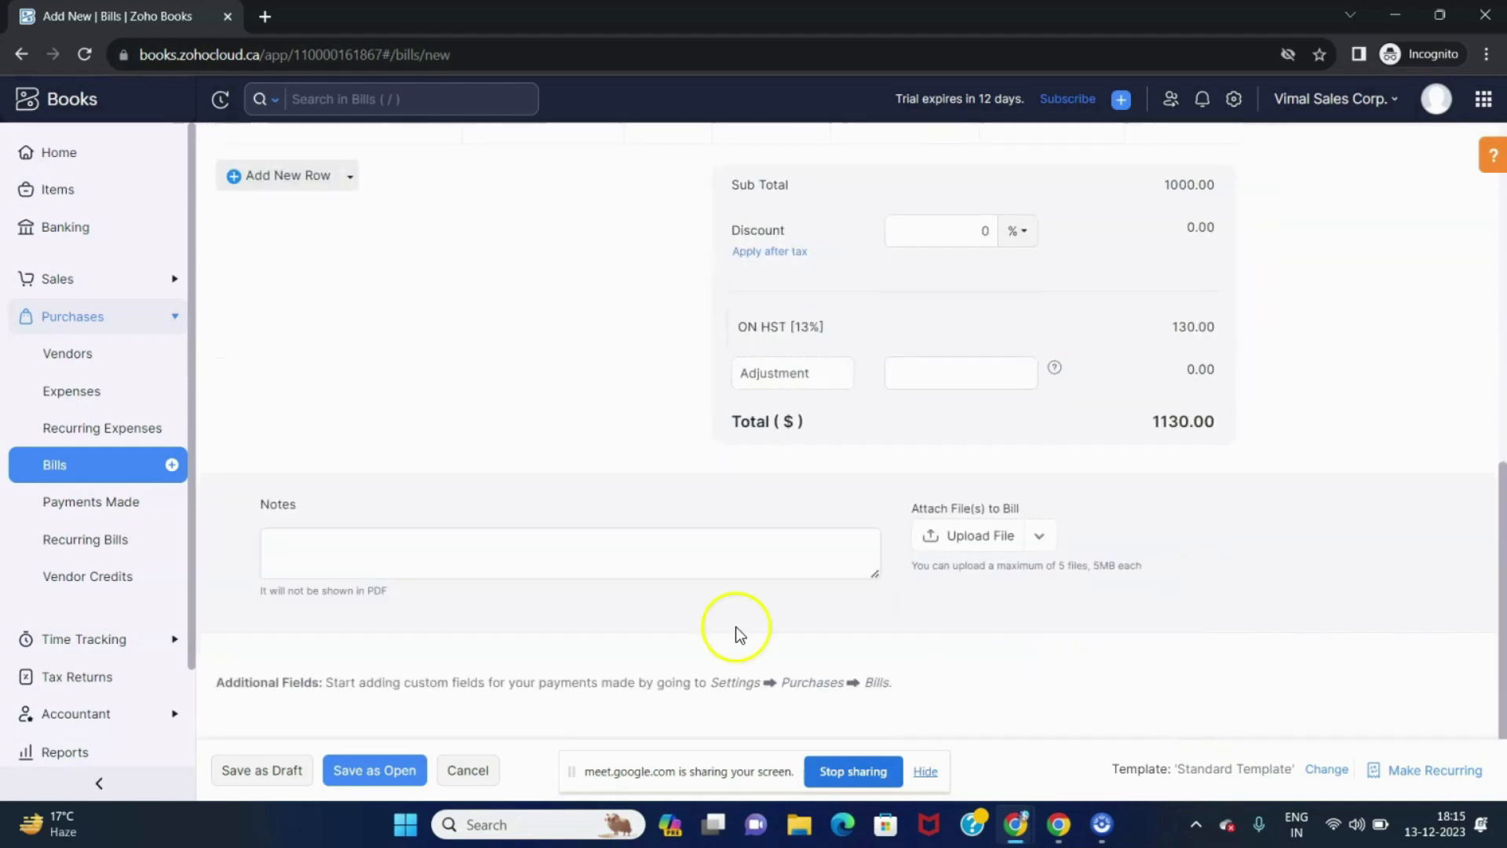
{"action": "left_click", "coordinate": [349, 771]}
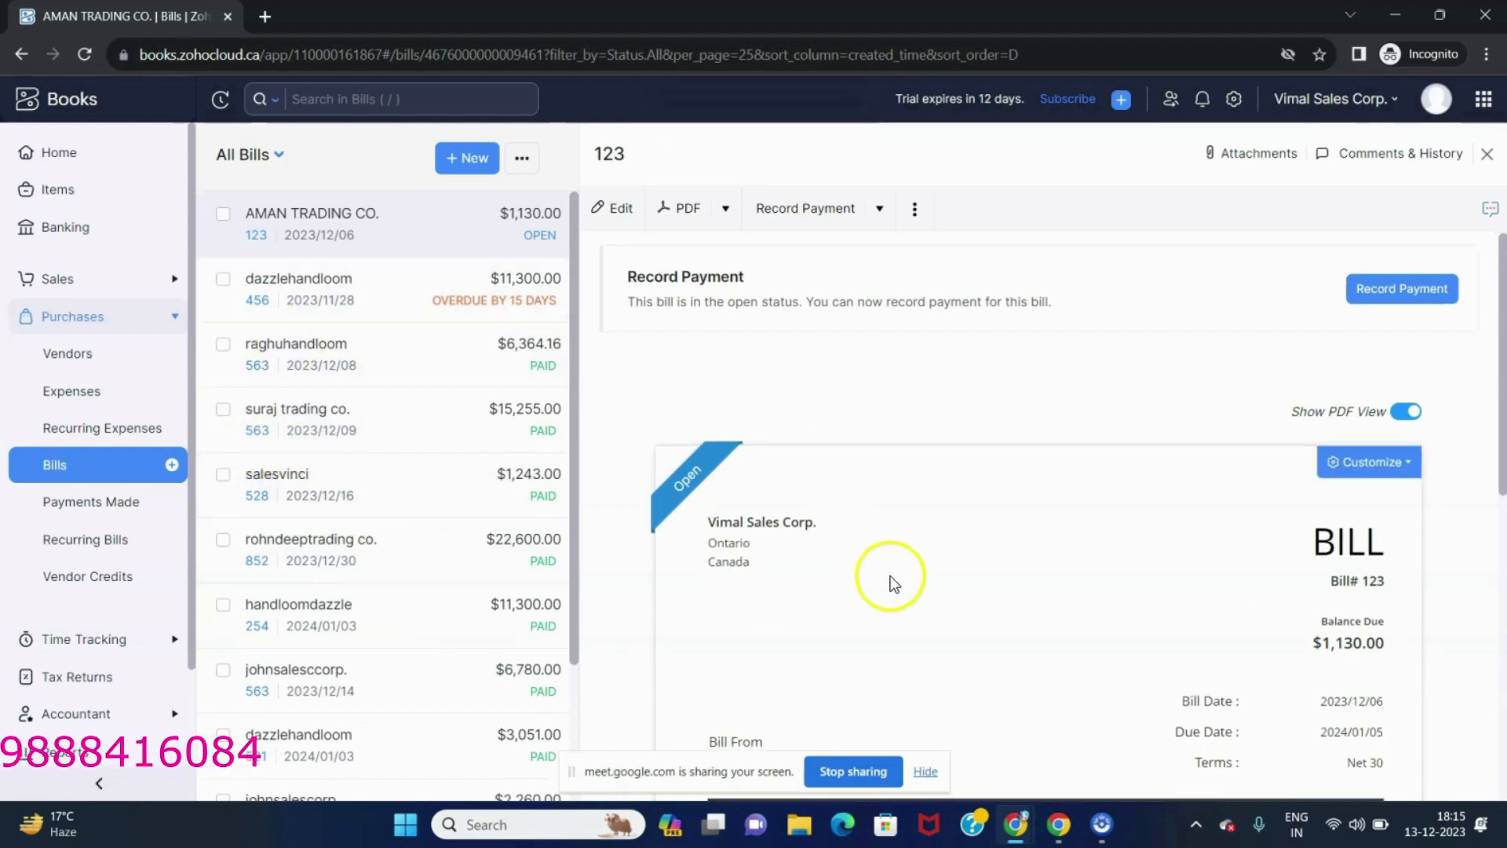
{"action": "scroll", "coordinate": [890, 576], "scroll_direction": "down", "scroll_amount": 3}
{"action": "scroll", "coordinate": [1170, 536], "scroll_direction": "down", "scroll_amount": 2}
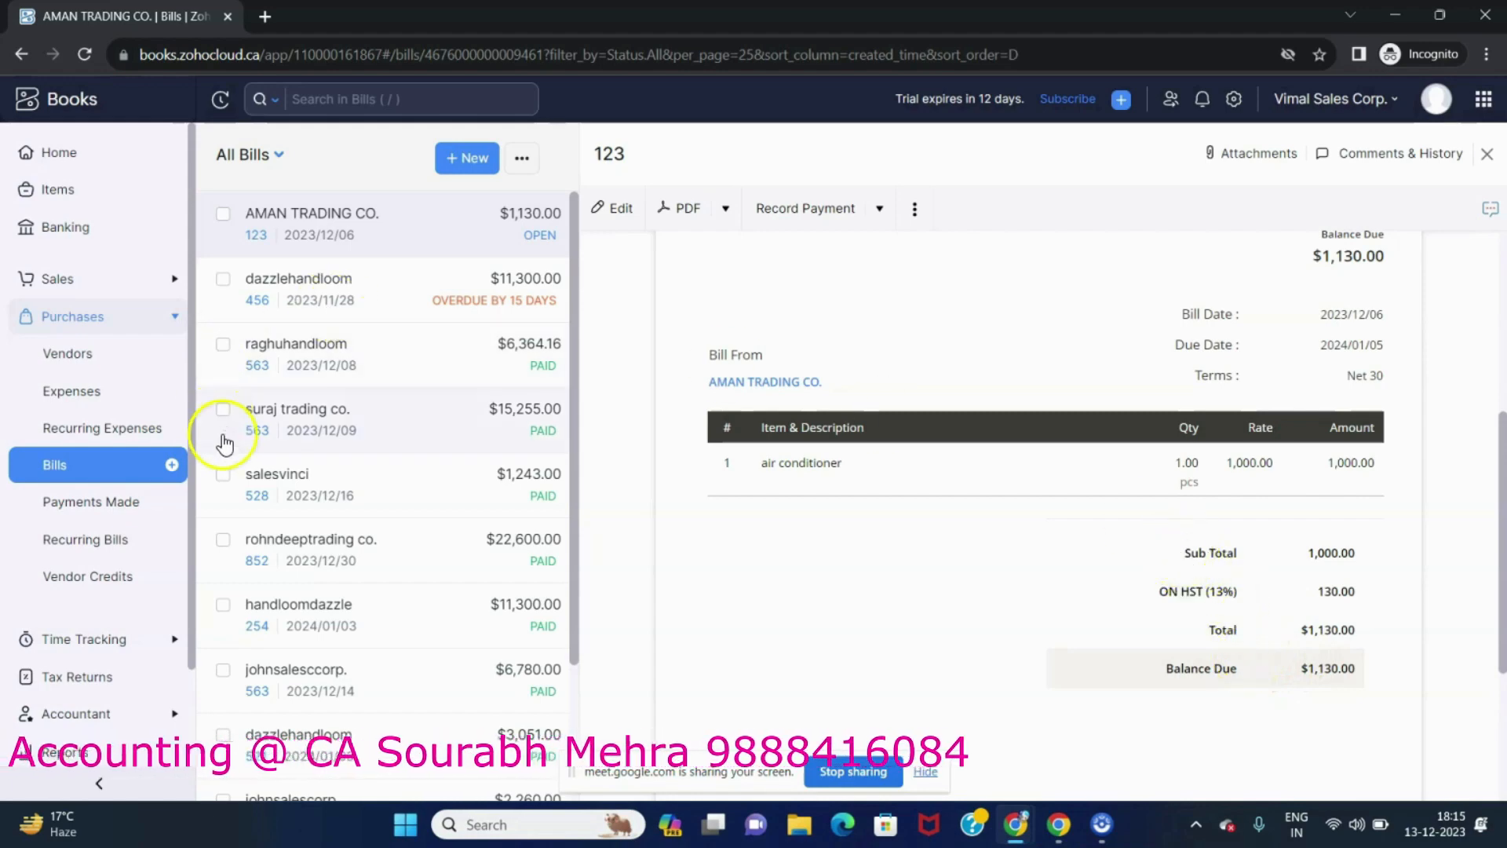
Start another new bill and add a new vendor, entering the contact's first name and a display name.
{"action": "left_click", "coordinate": [124, 468]}
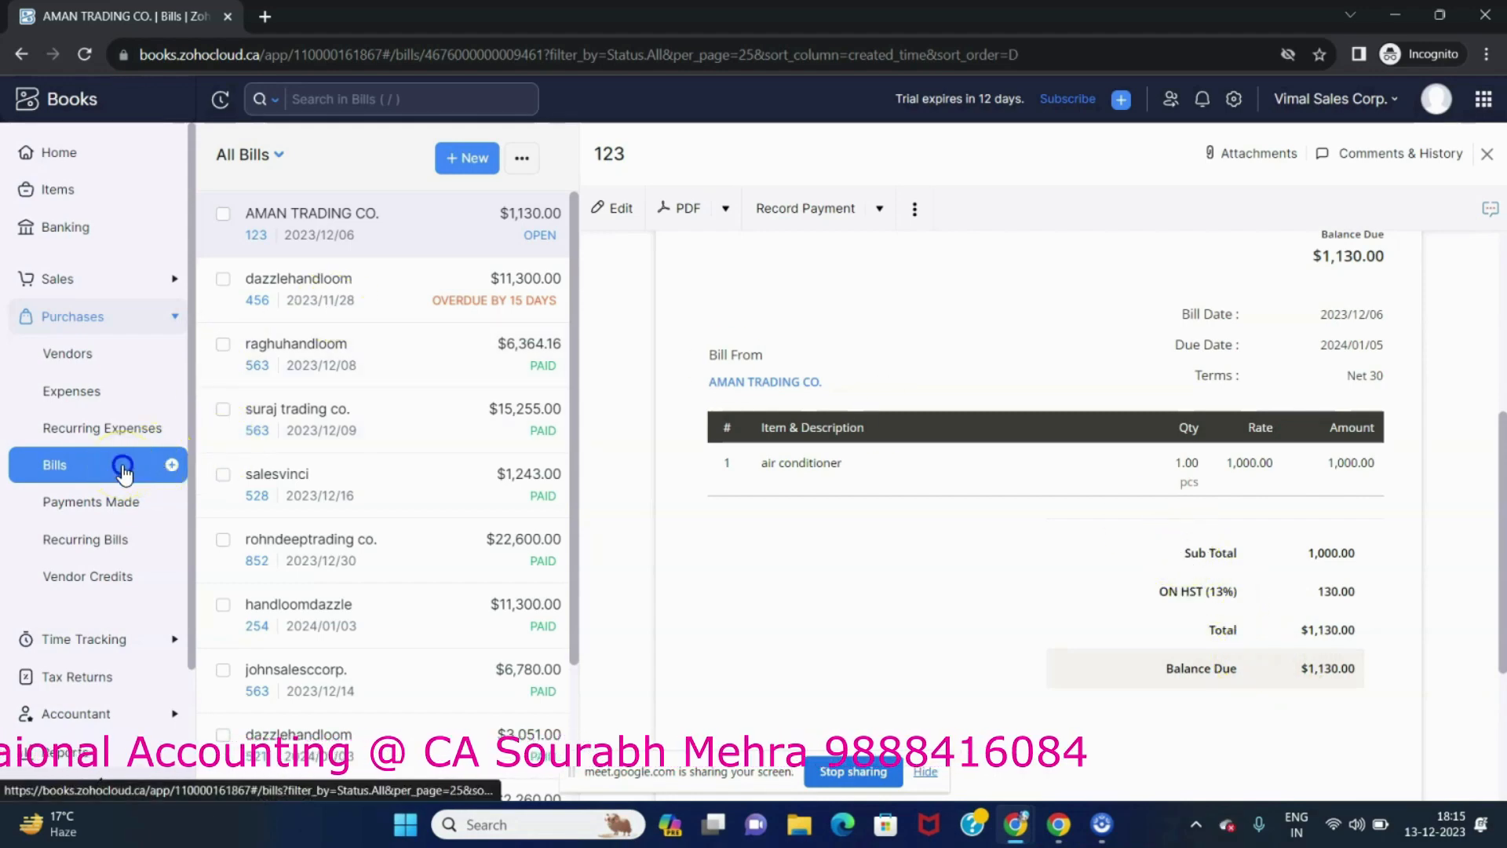
{"action": "left_click", "coordinate": [1306, 158]}
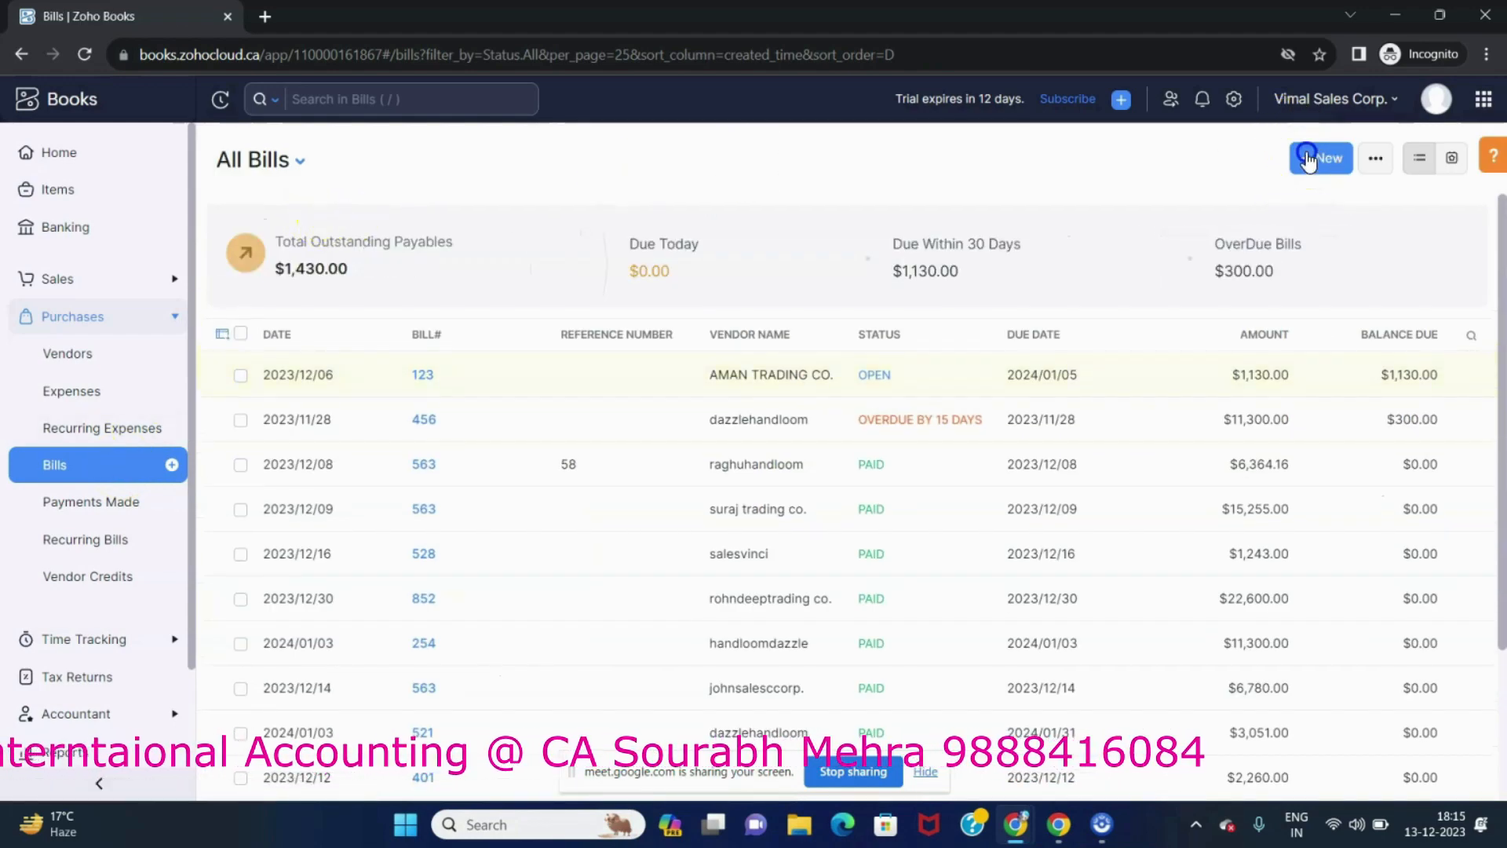
{"action": "left_click", "coordinate": [537, 238]}
{"action": "left_click", "coordinate": [434, 543]}
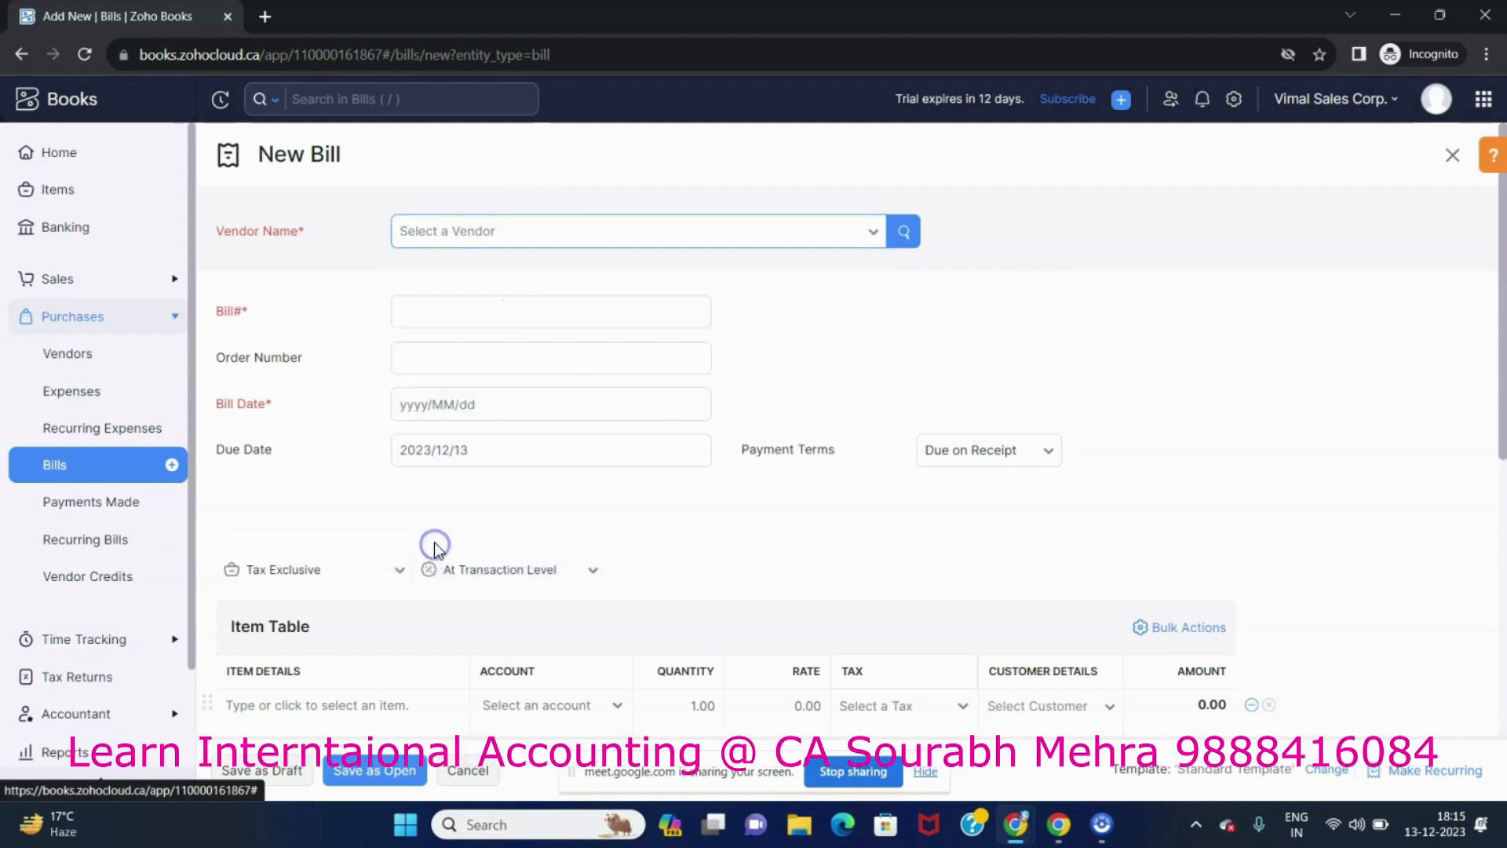
{"action": "type", "text": "VISHAL"}
{"action": "key", "text": "Tab"}
{"action": "key", "text": "Tab"}
{"action": "type", "text": "VISHAL TRADING HA"}
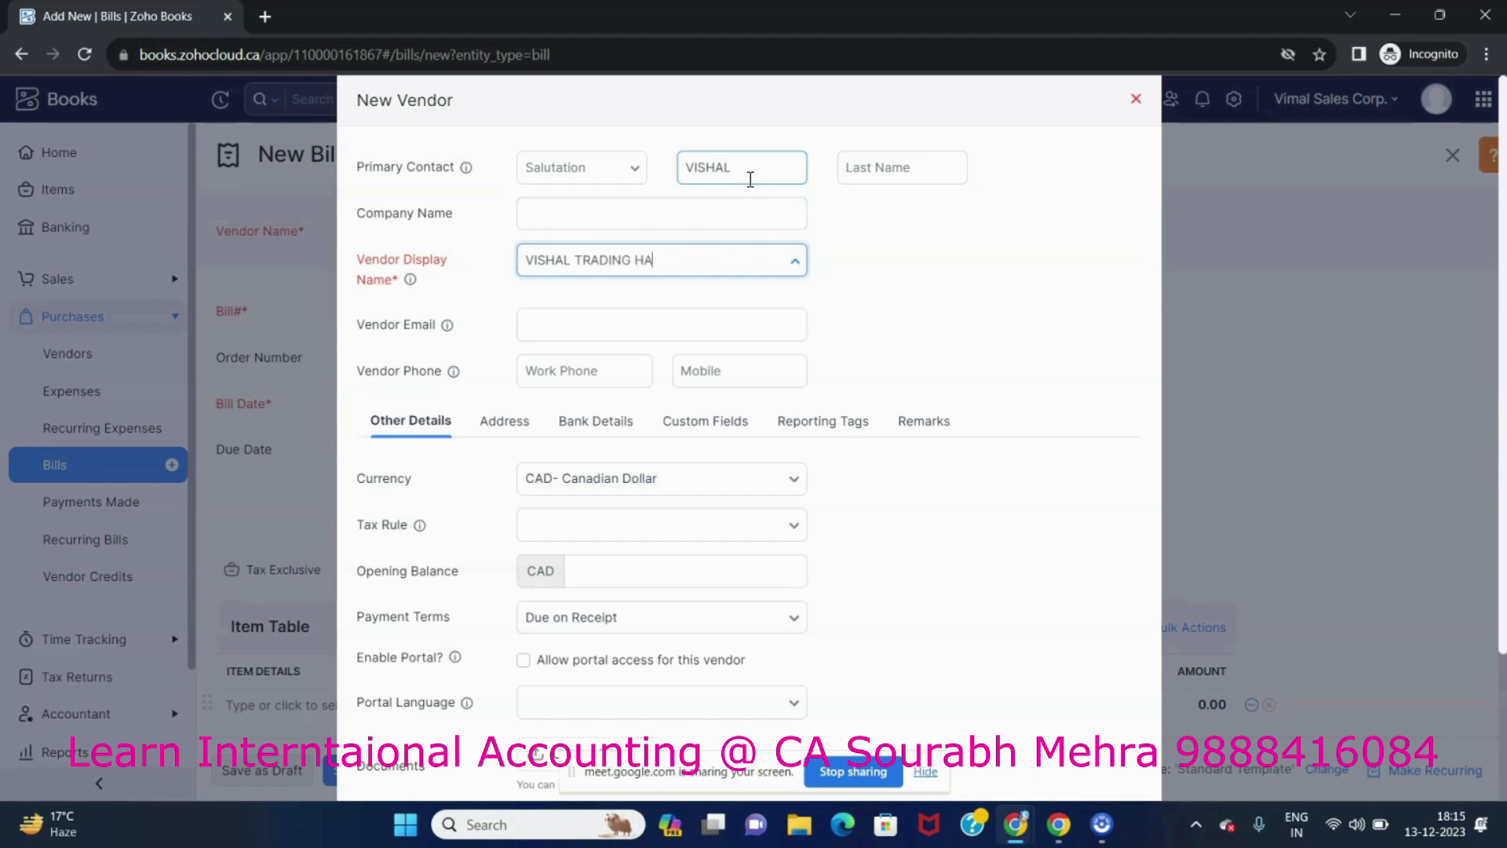
Complete the vendor display name as VISHAL TRADING HANDLOOM and save the vendor.
{"action": "type", "text": "NDLOOM"}
{"action": "key", "text": "Tab"}
{"action": "key", "text": "Tab"}
{"action": "key", "text": "Tab"}
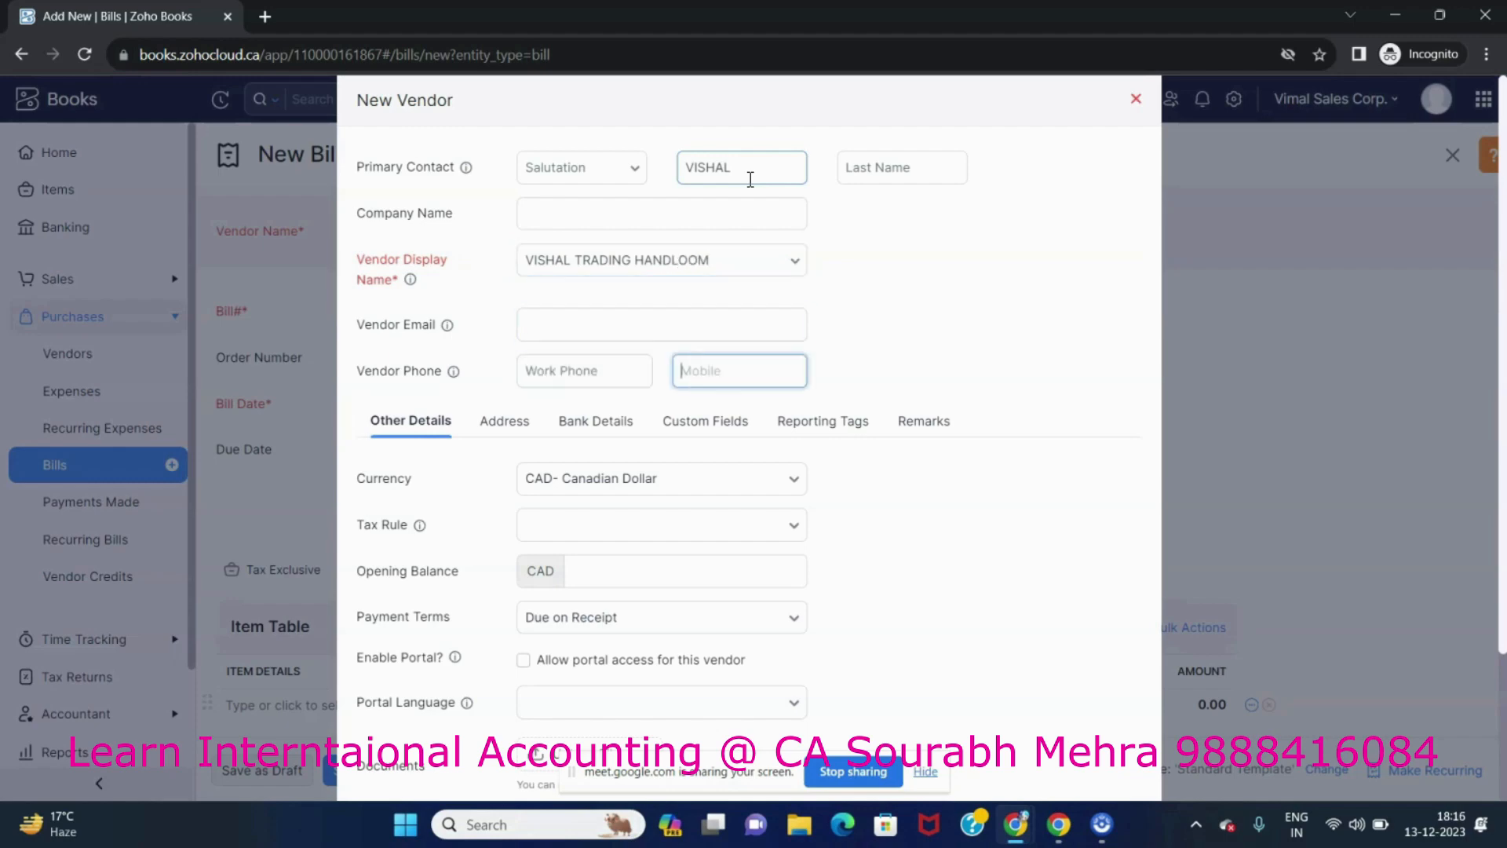
{"action": "scroll", "coordinate": [707, 580], "scroll_direction": "down", "scroll_amount": 3}
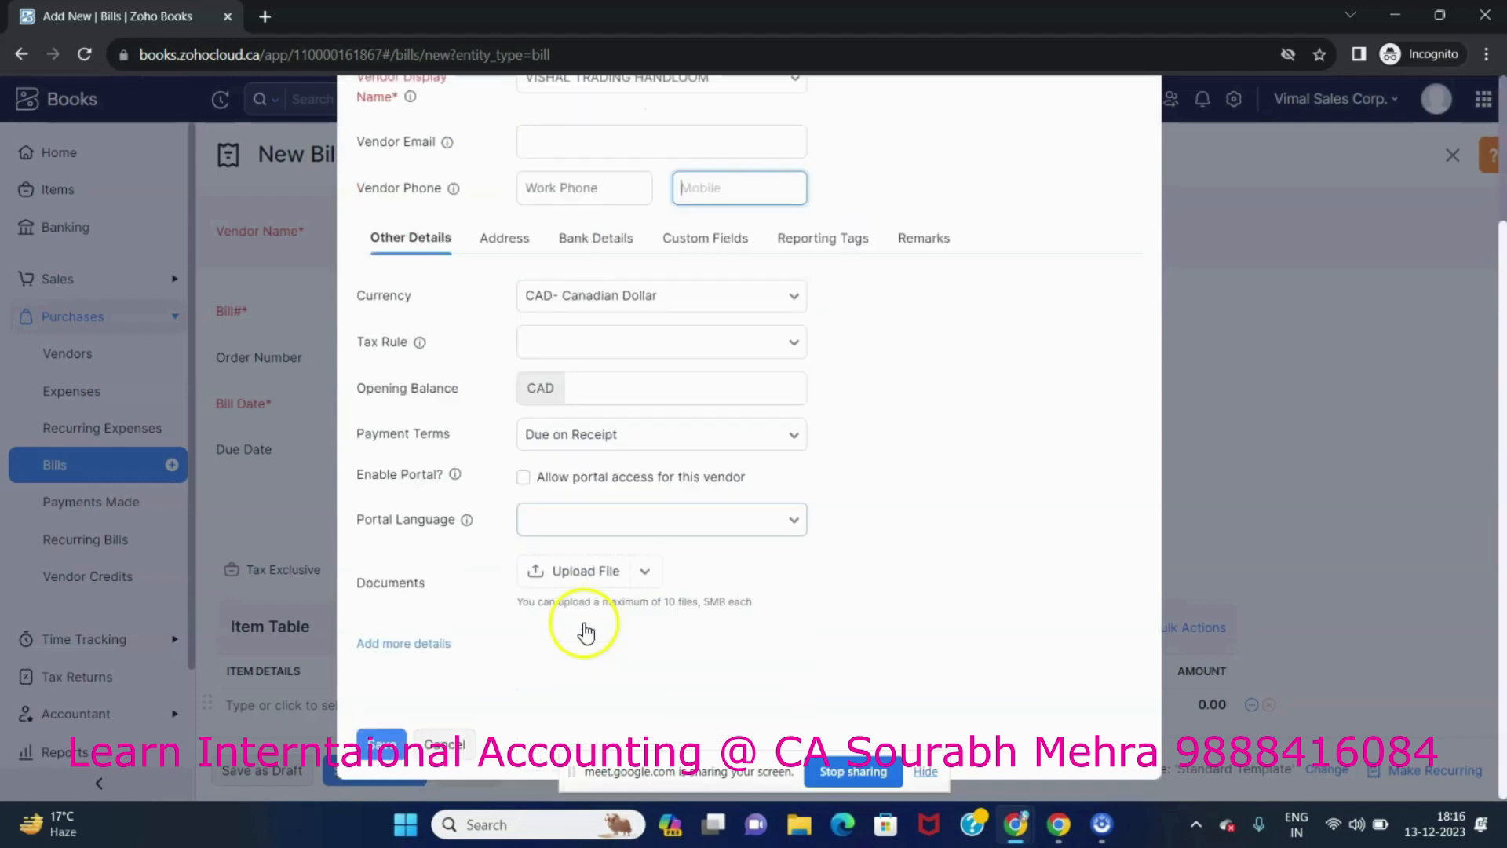
{"action": "left_click", "coordinate": [383, 744]}
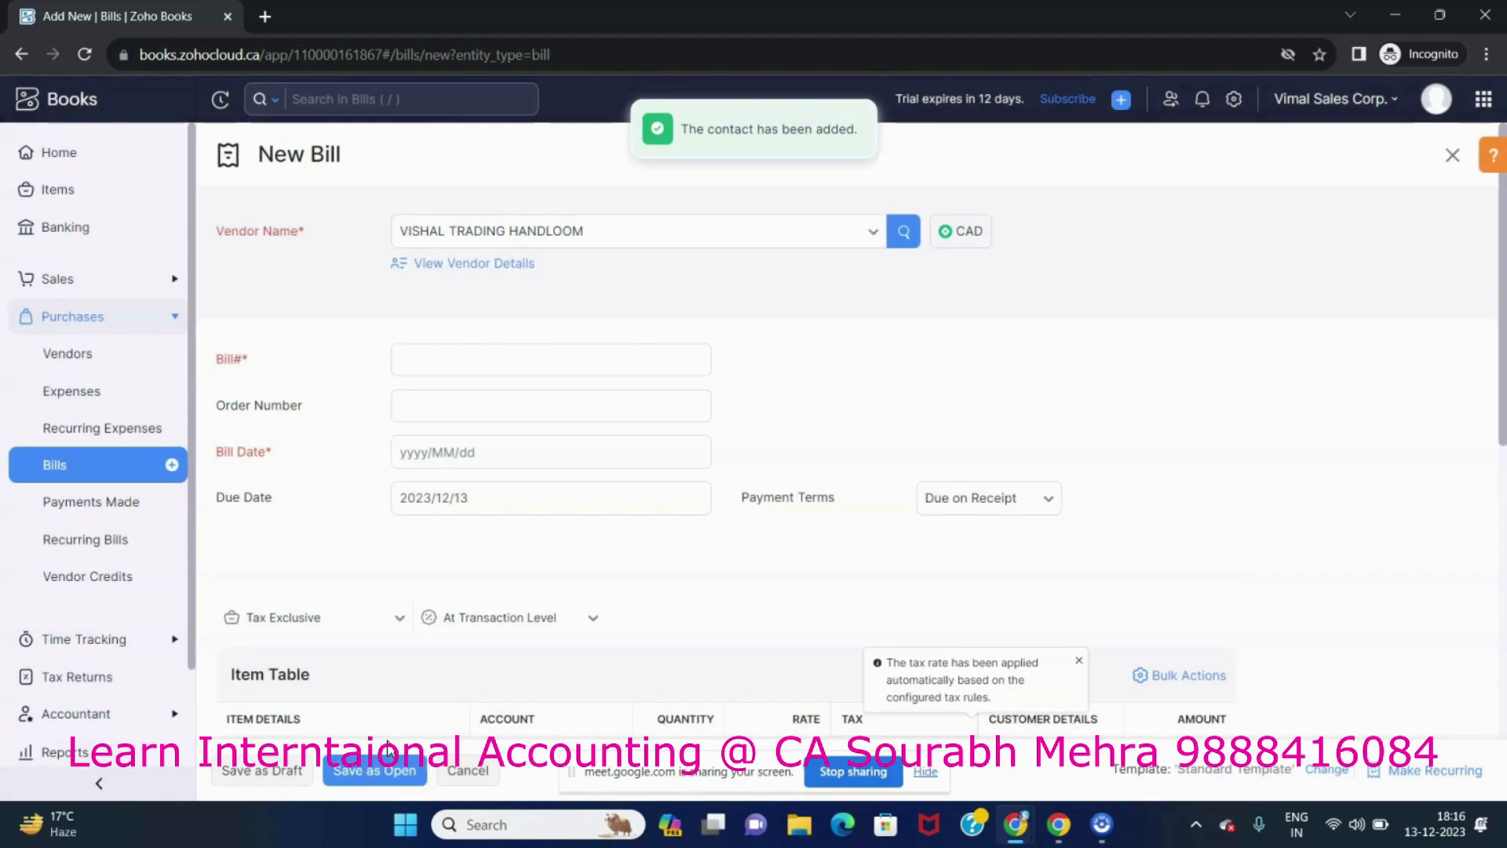
Set the bill date to 2023/12/03 and enter bill number 234.
{"action": "left_click", "coordinate": [452, 463]}
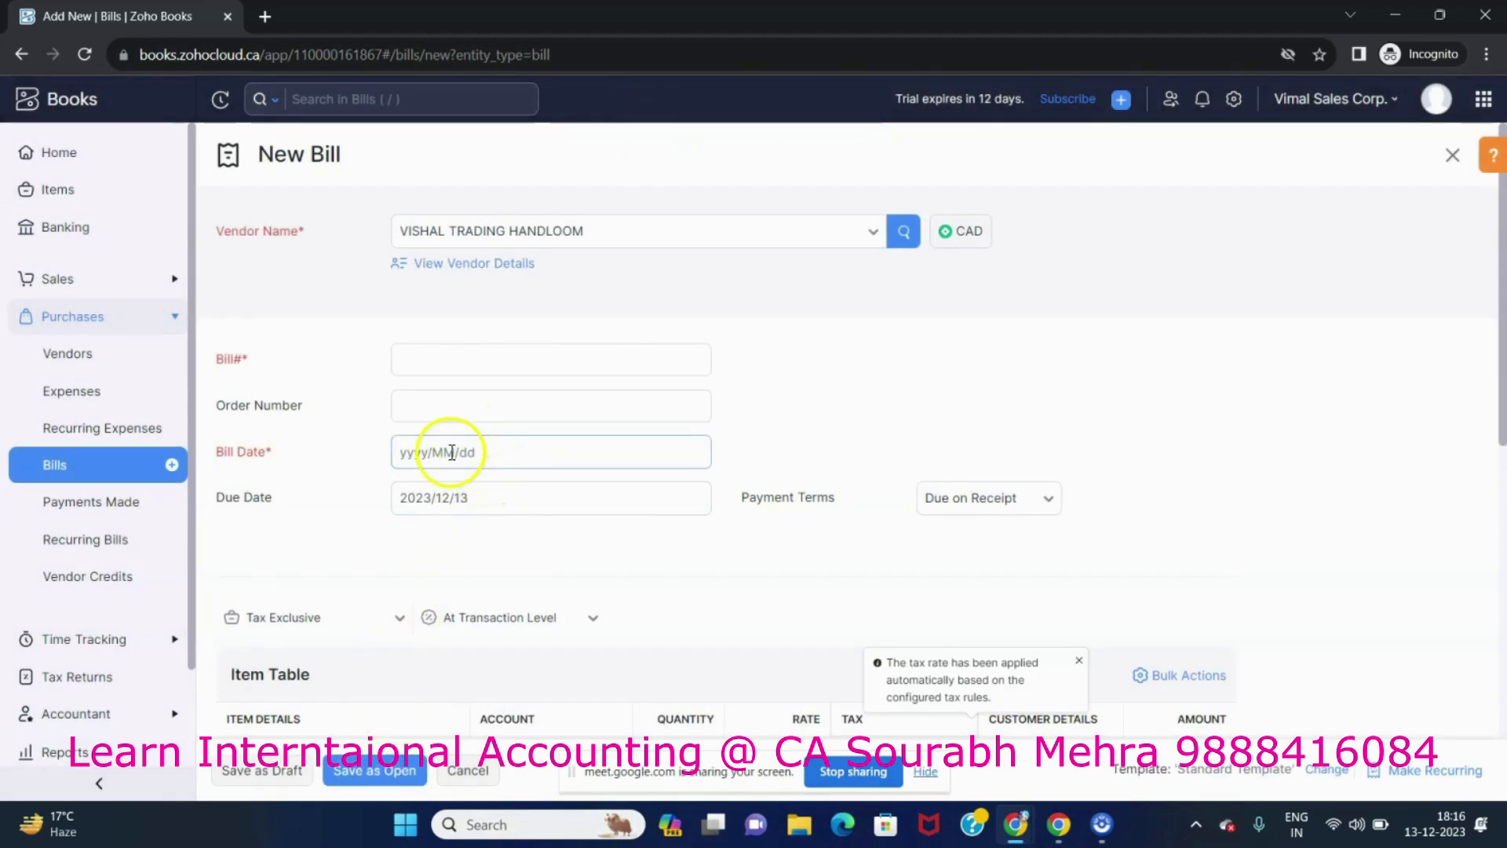
{"action": "left_click", "coordinate": [450, 453]}
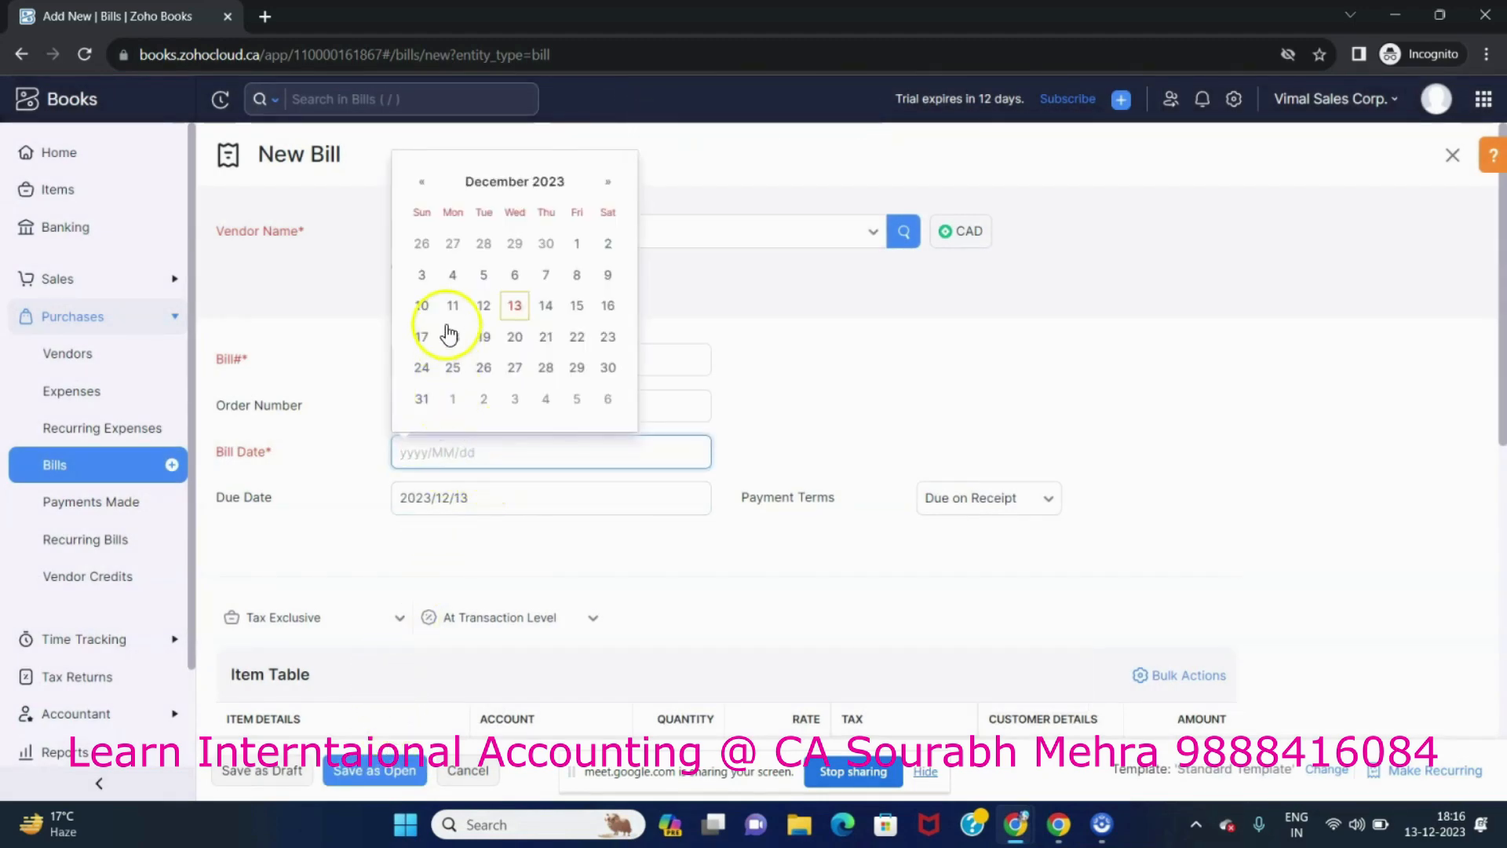
{"action": "left_click", "coordinate": [422, 276]}
{"action": "left_click", "coordinate": [480, 357]}
{"action": "scroll", "coordinate": [565, 542], "scroll_direction": "down", "scroll_amount": 3}
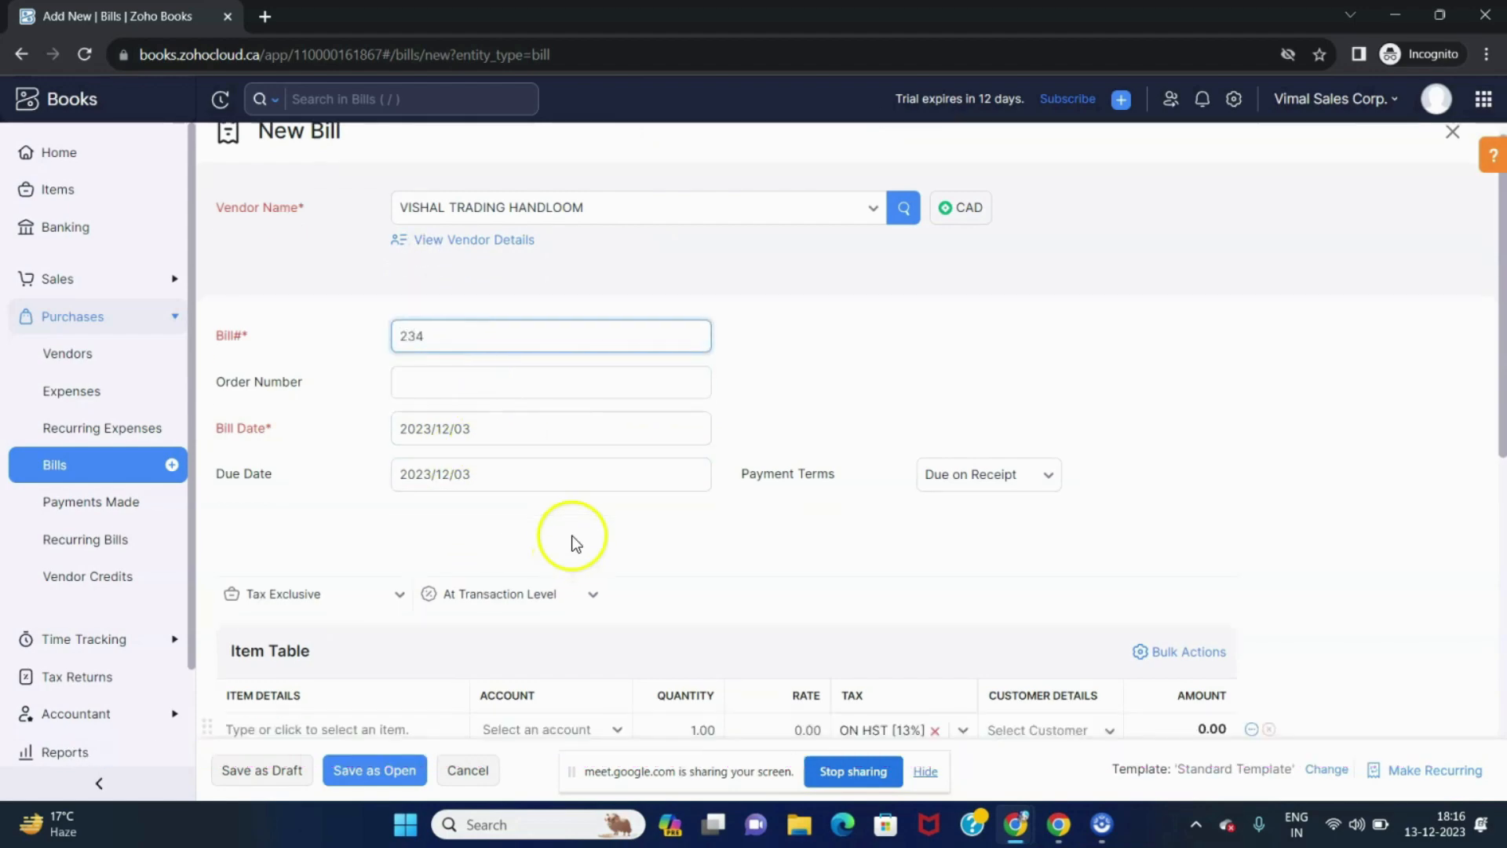
Open a new item form from the item table and name the item CAPS with unit PCS.
{"action": "left_click", "coordinate": [339, 551]}
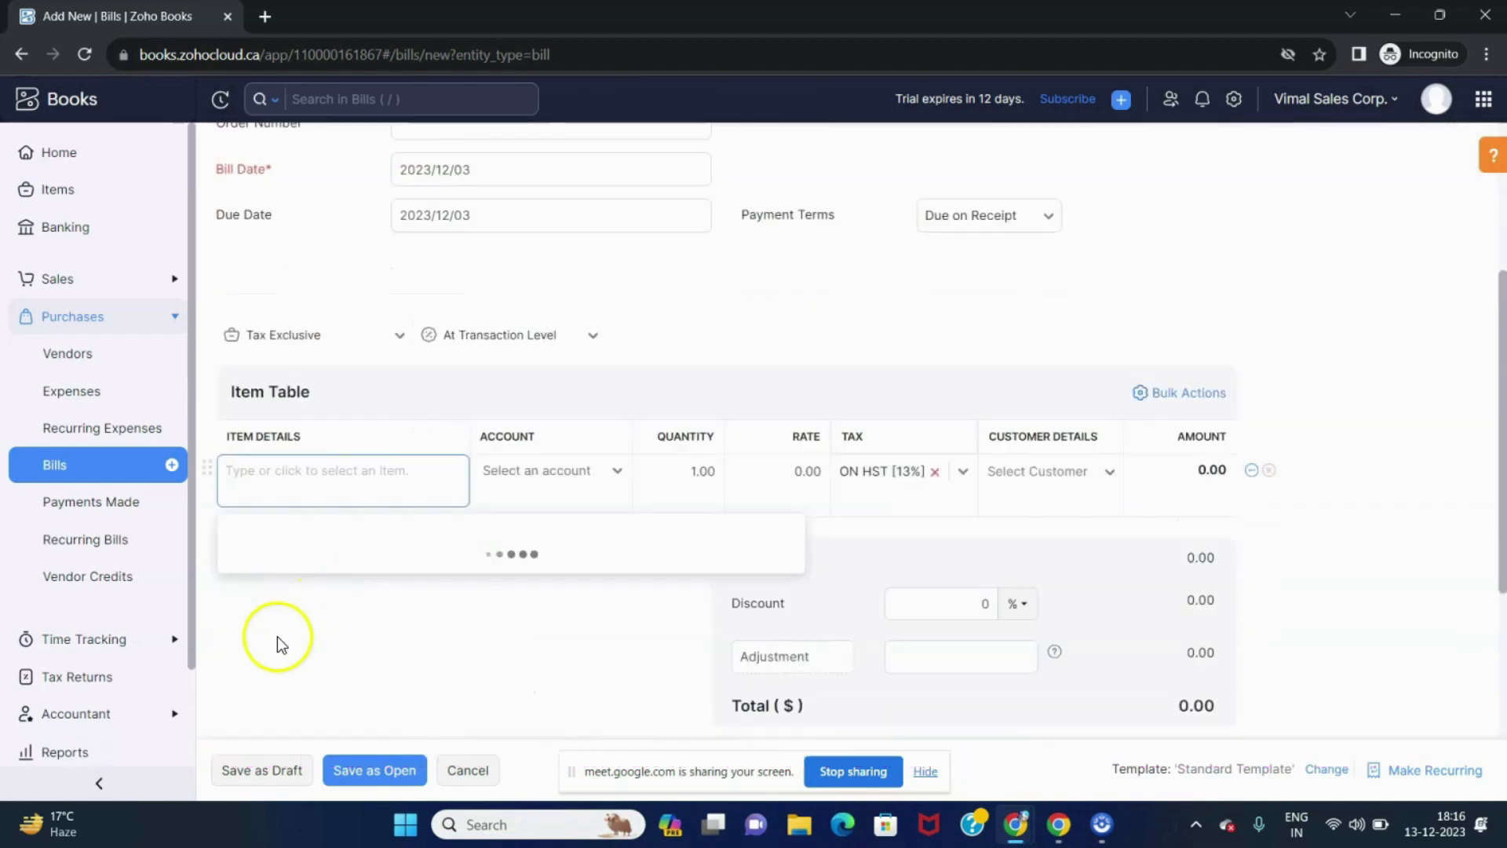
{"action": "left_click", "coordinate": [265, 601]}
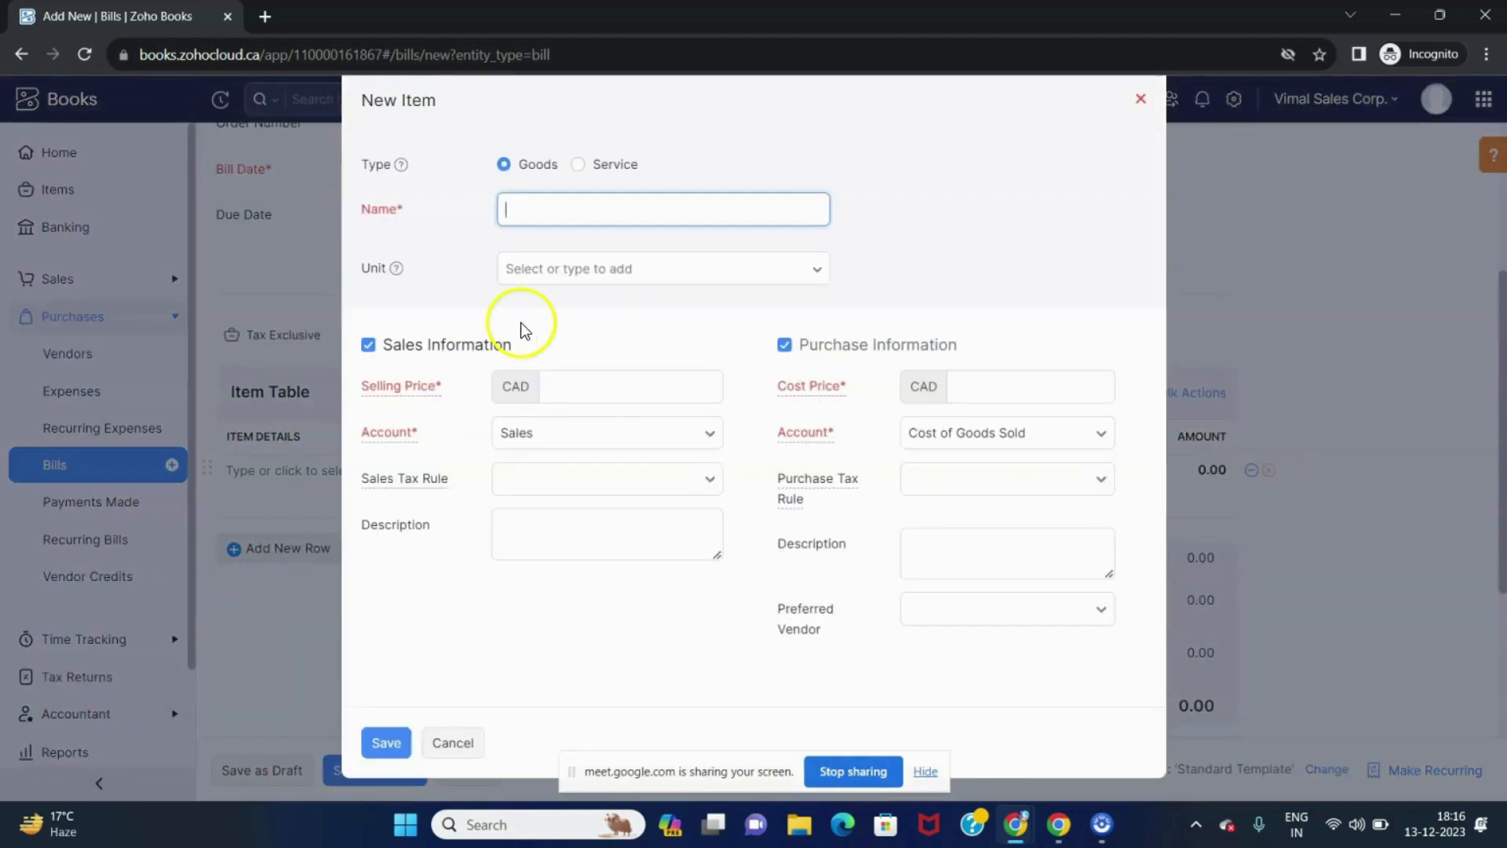
{"action": "type", "text": "CAPS"}
{"action": "key", "text": "Tab"}
{"action": "type", "text": "PCS"}
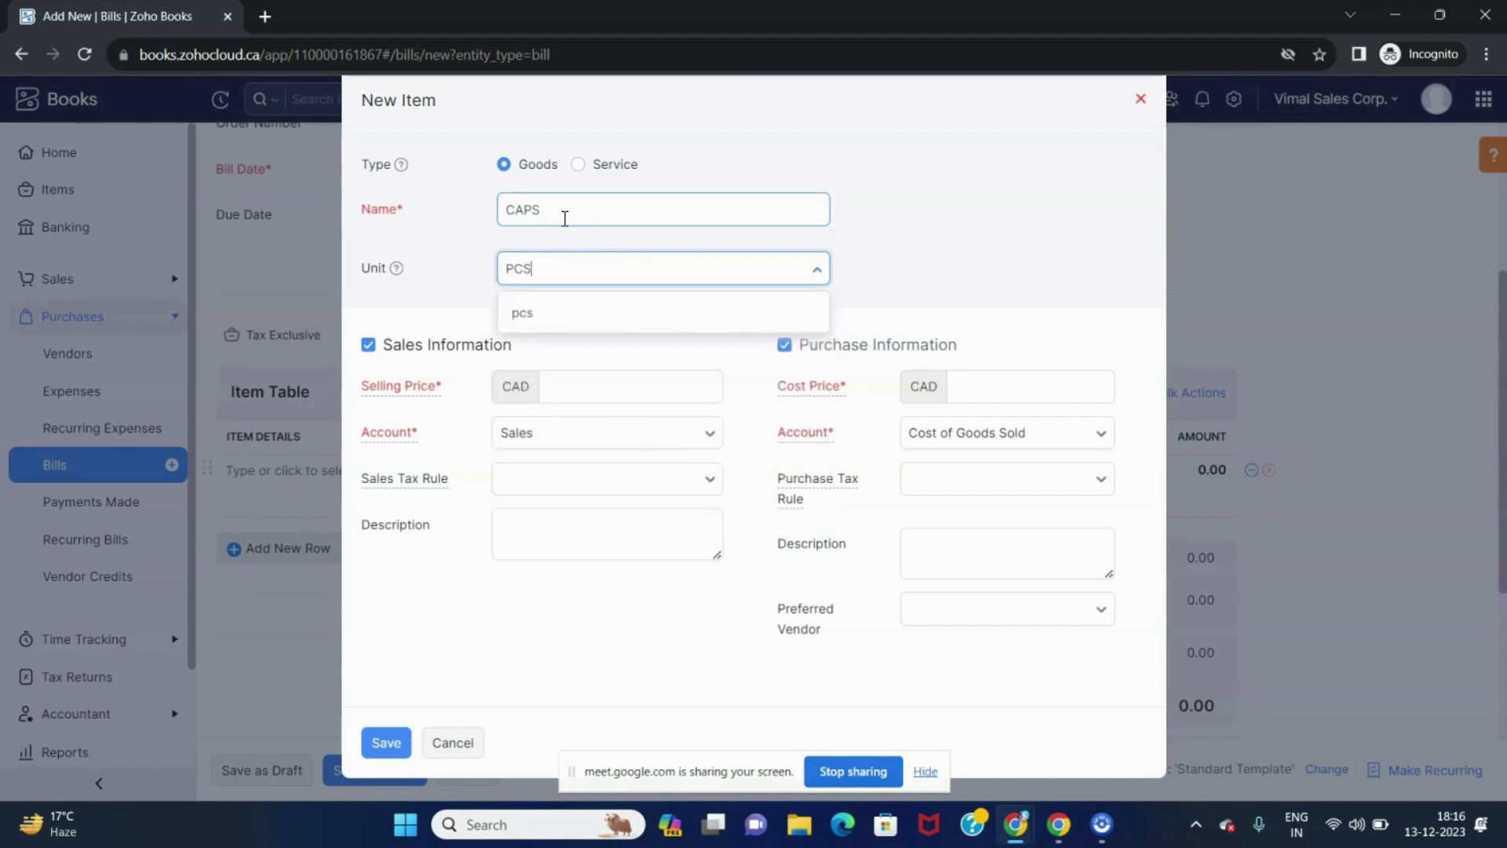
{"action": "key", "text": "Return"}
Choose unit PCS, set selling price 100 and cost price 90, and save the new item.
{"action": "left_click", "coordinate": [566, 398]}
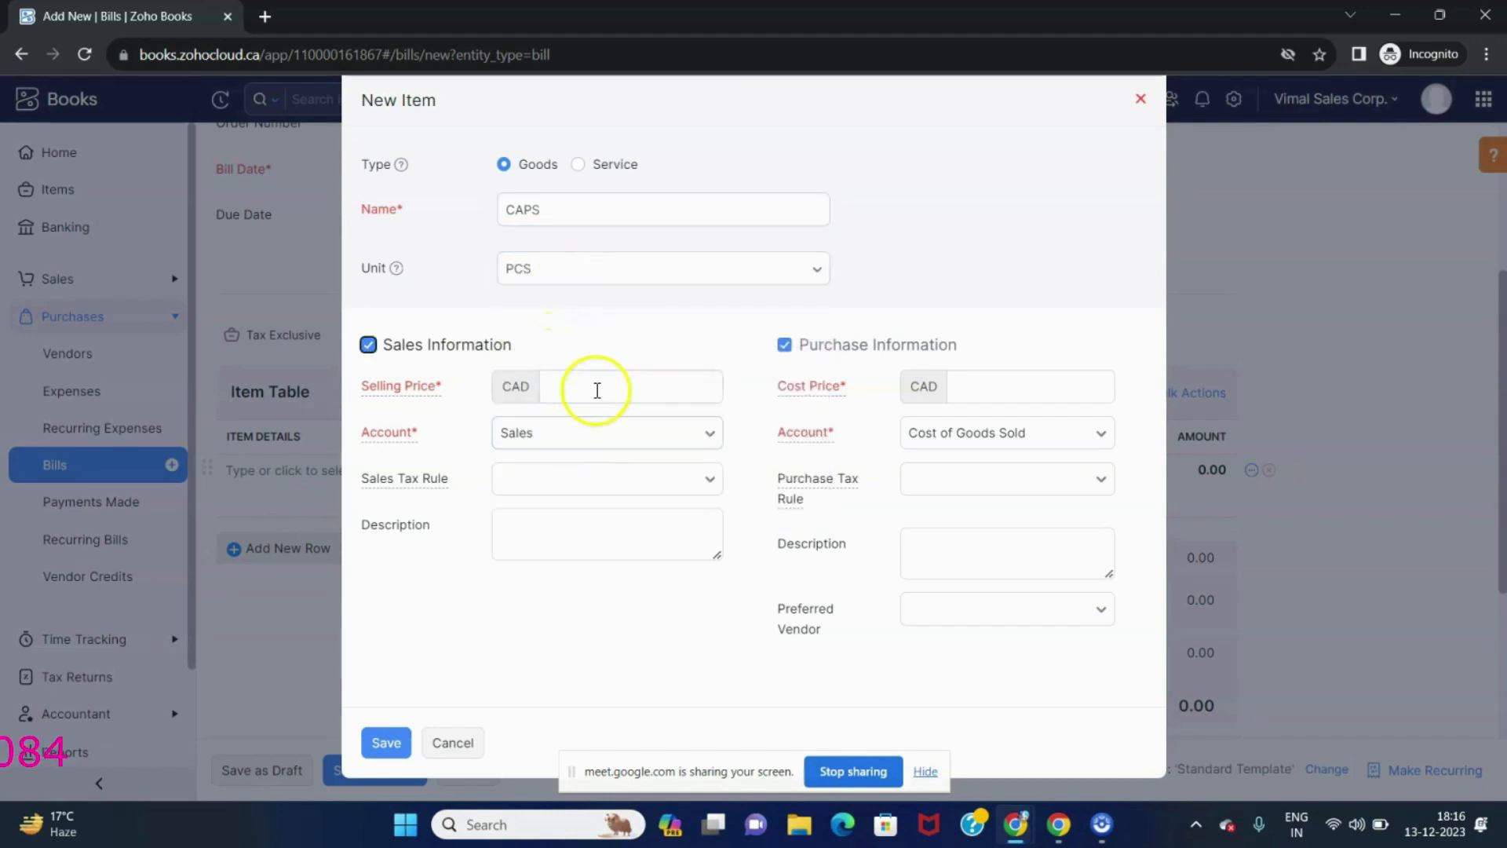
{"action": "left_click", "coordinate": [592, 390]}
{"action": "type", "text": "100"}
{"action": "key", "text": "Tab"}
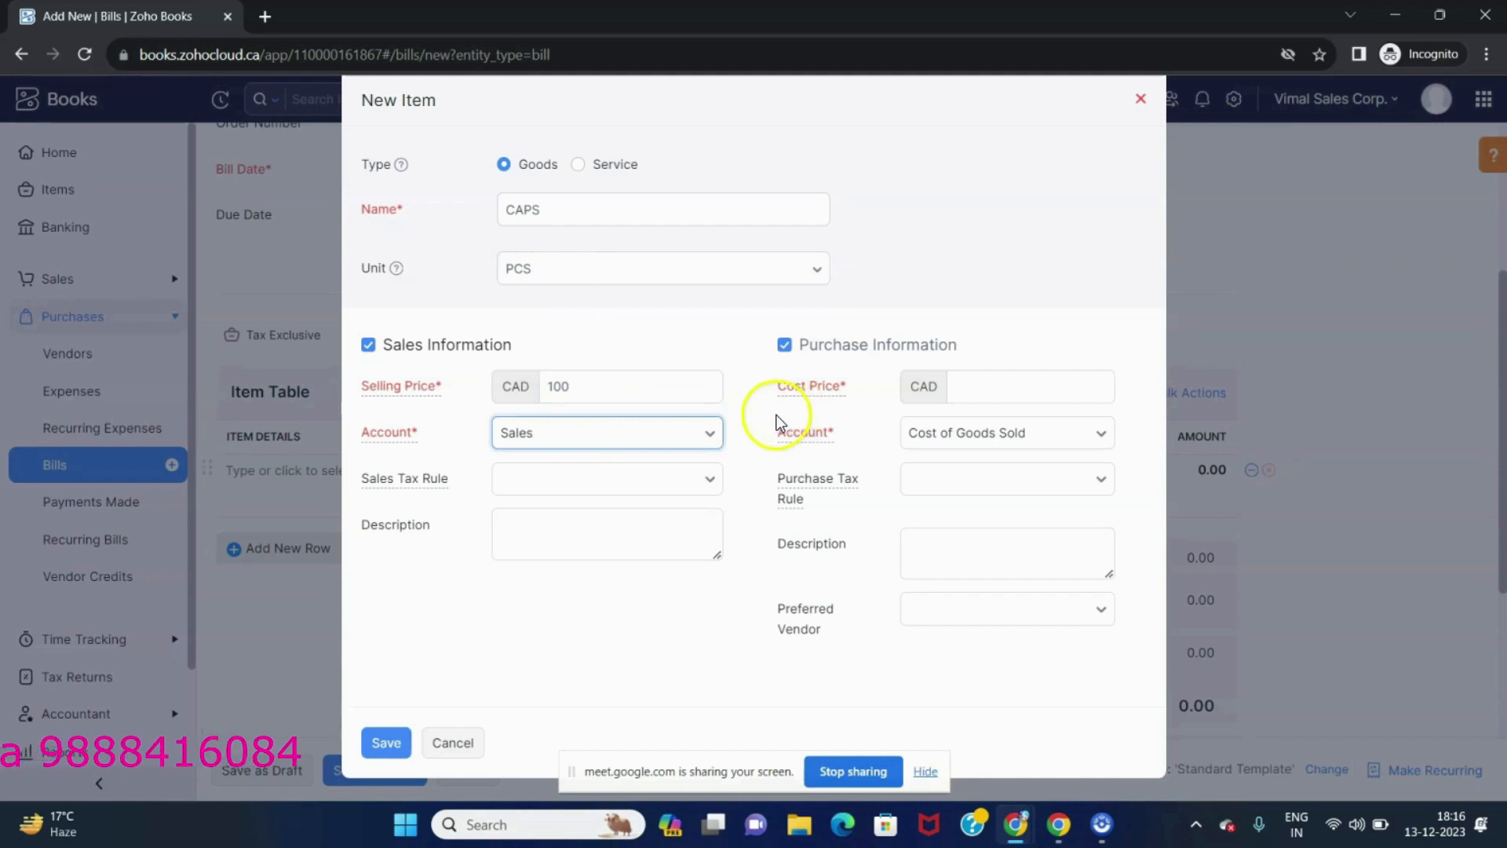
{"action": "left_click", "coordinate": [992, 387]}
{"action": "type", "text": "90"}
{"action": "key", "text": "Tab"}
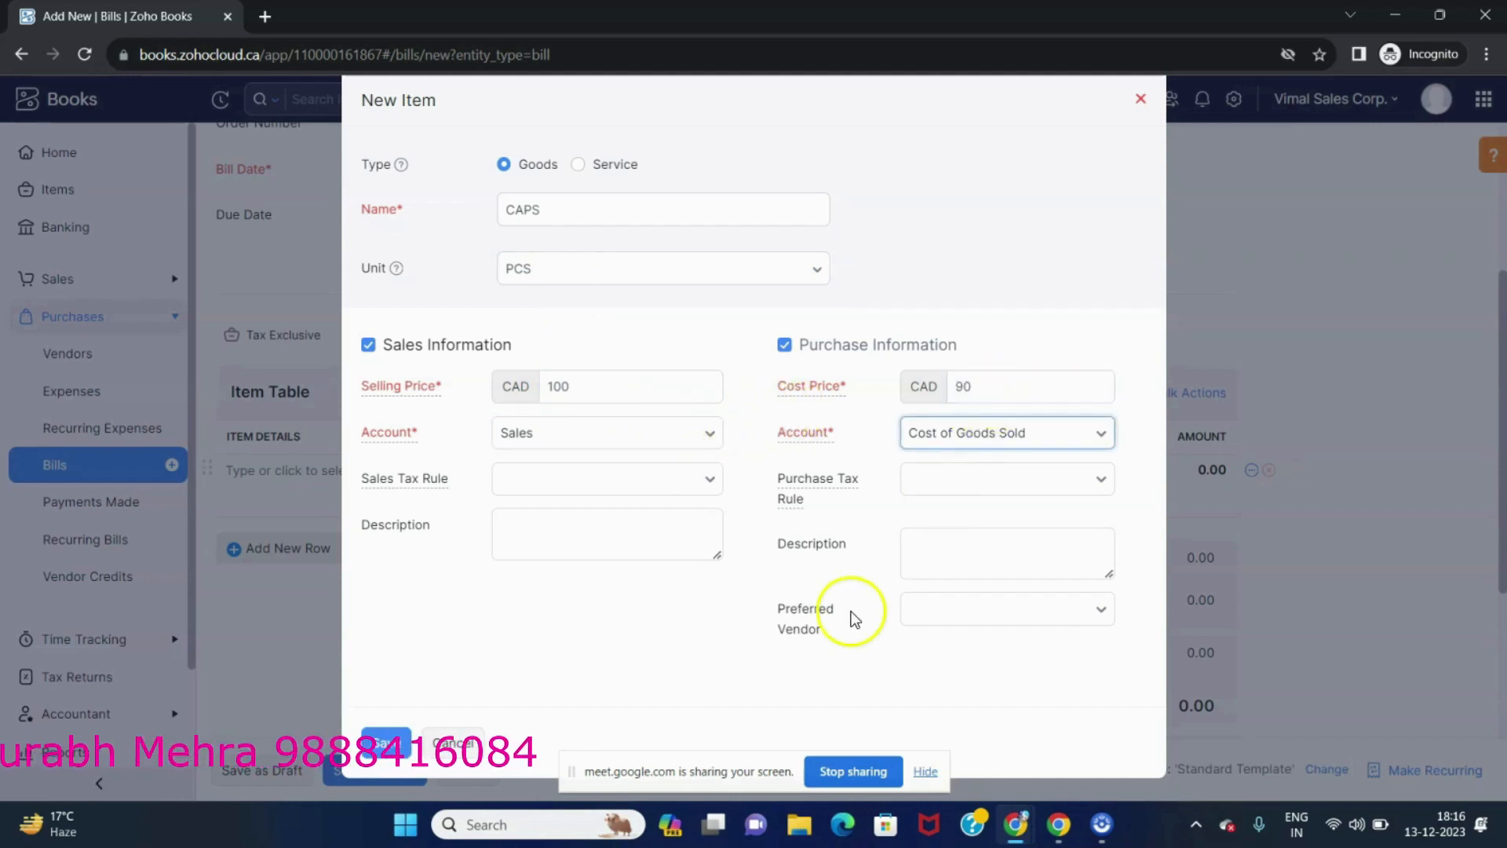
{"action": "left_click", "coordinate": [1093, 482]}
{"action": "left_click", "coordinate": [712, 534]}
{"action": "left_click", "coordinate": [399, 740]}
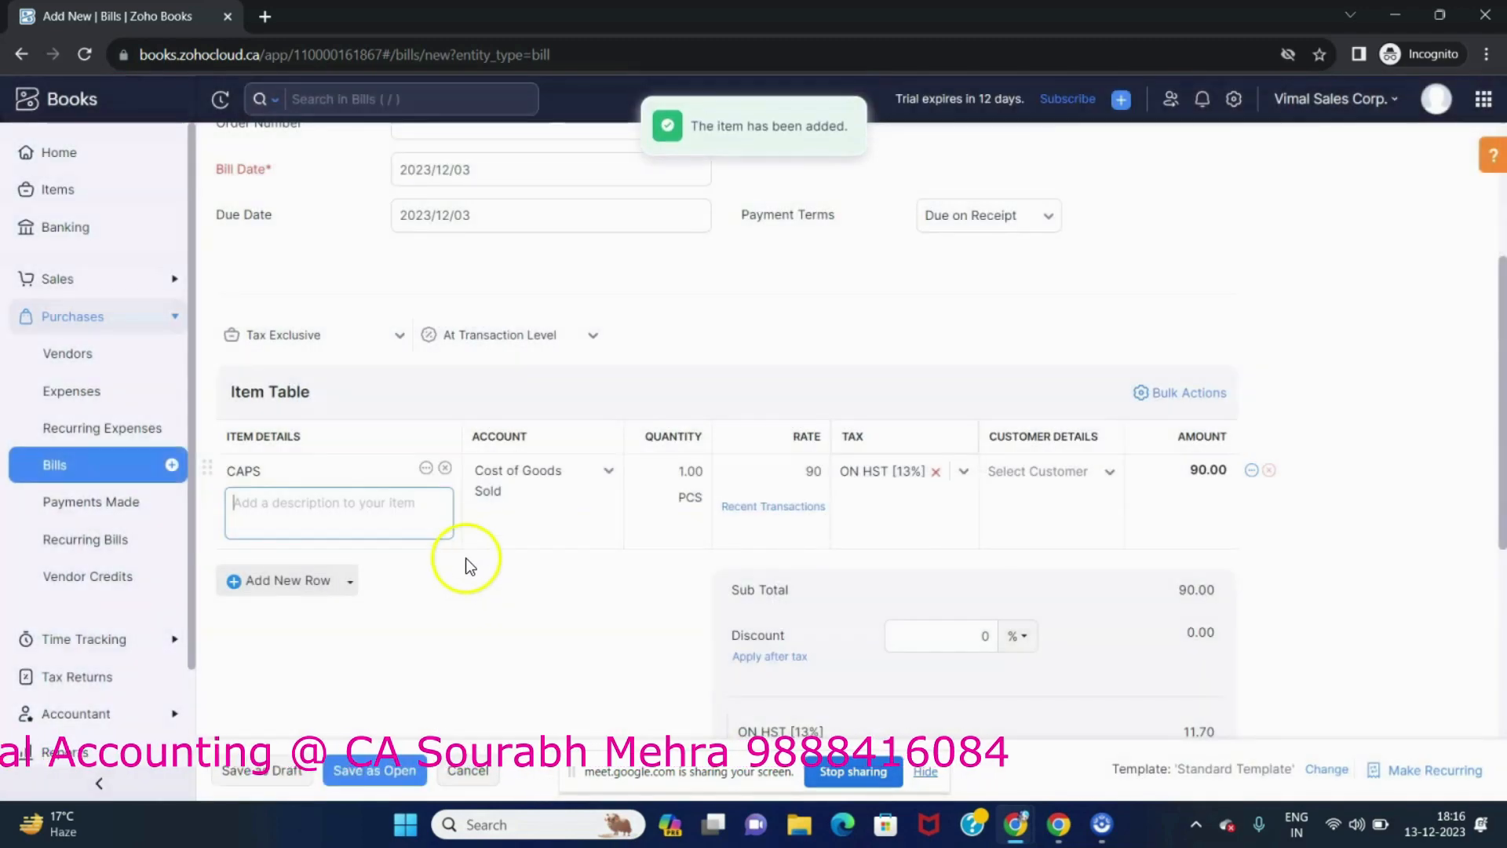
Set the CAPS line quantity to 250 and rate to 95.
{"action": "key", "text": "Tab"}
{"action": "key", "text": "Tab"}
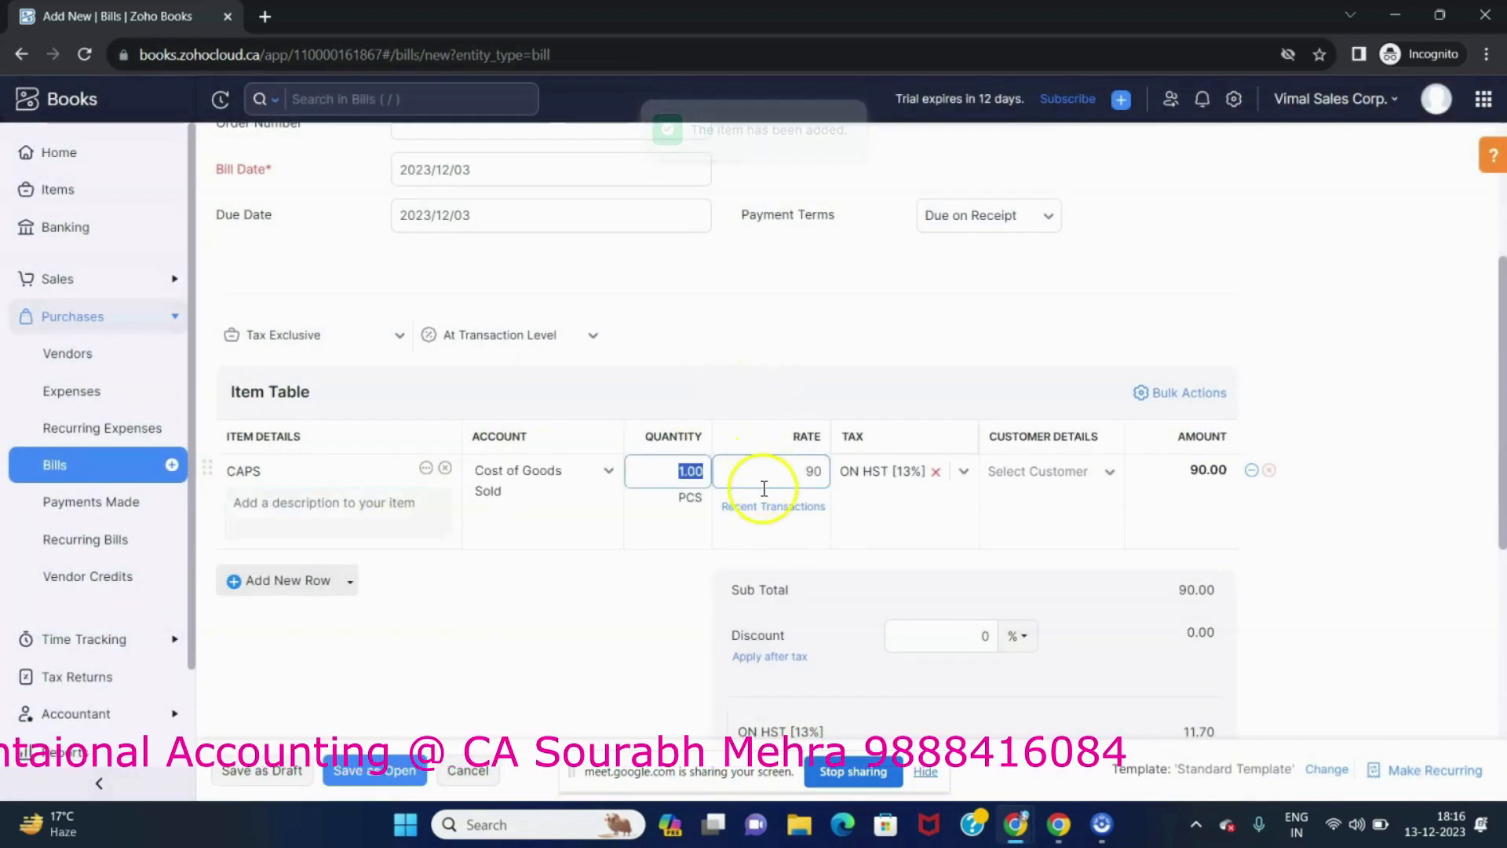
{"action": "type", "text": "250"}
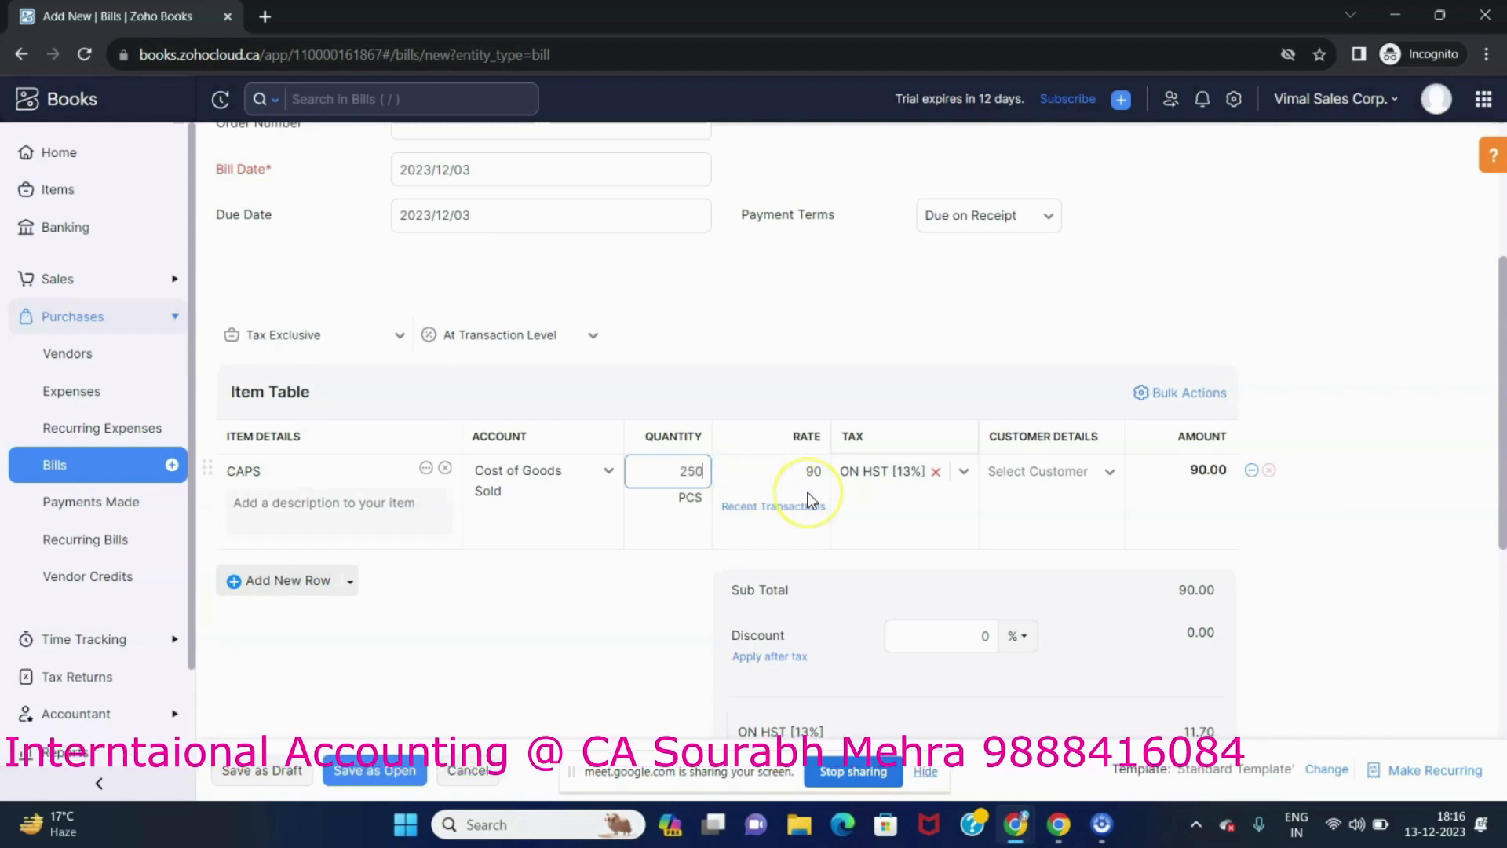
{"action": "key", "text": "Tab"}
{"action": "type", "text": "95"}
{"action": "key", "text": "Tab"}
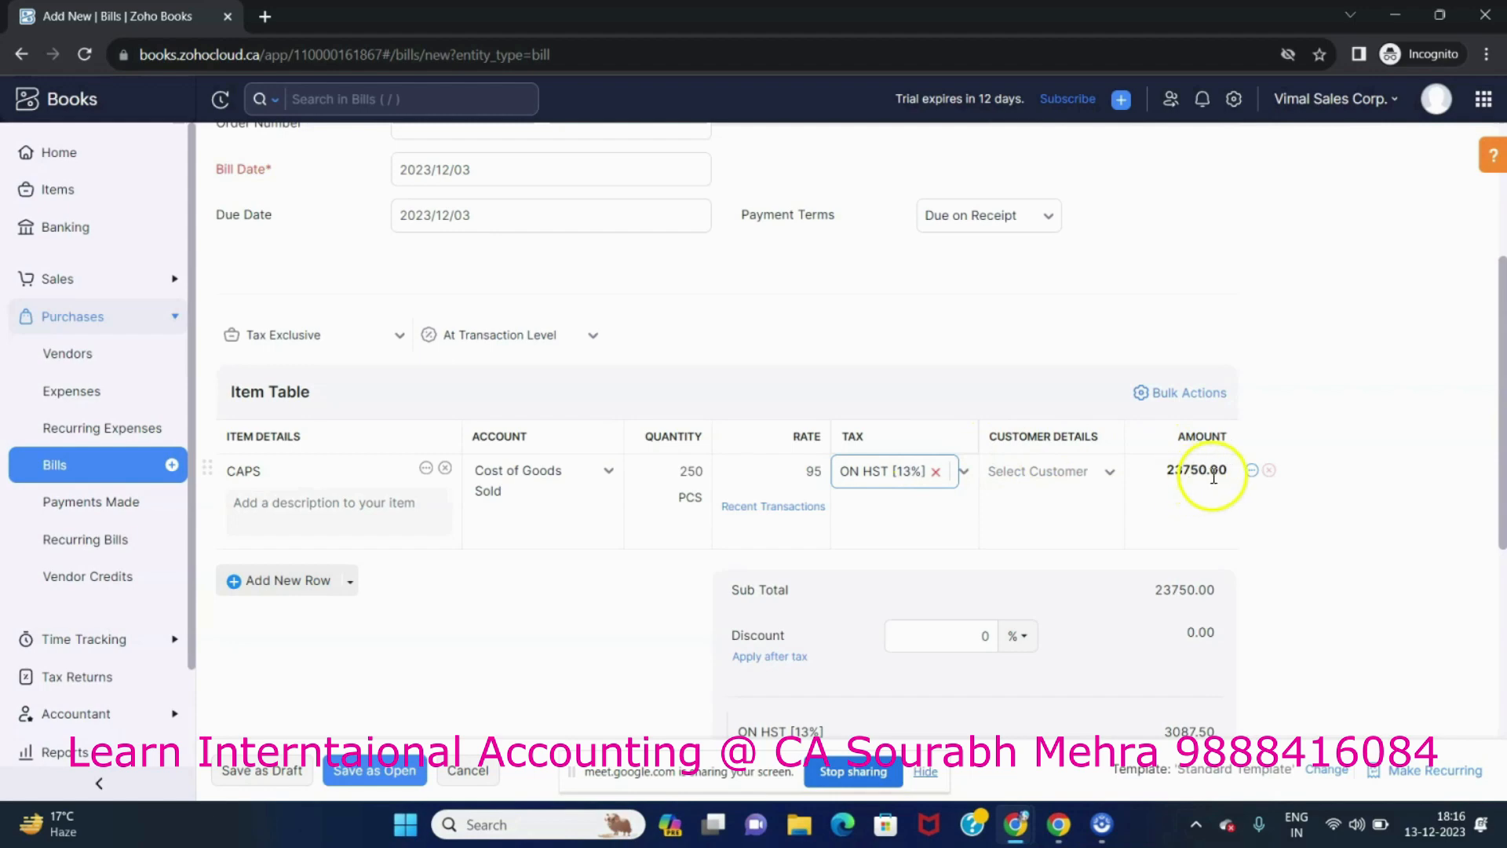
Save the bill as open.
{"action": "scroll", "coordinate": [1181, 487], "scroll_direction": "down", "scroll_amount": 2}
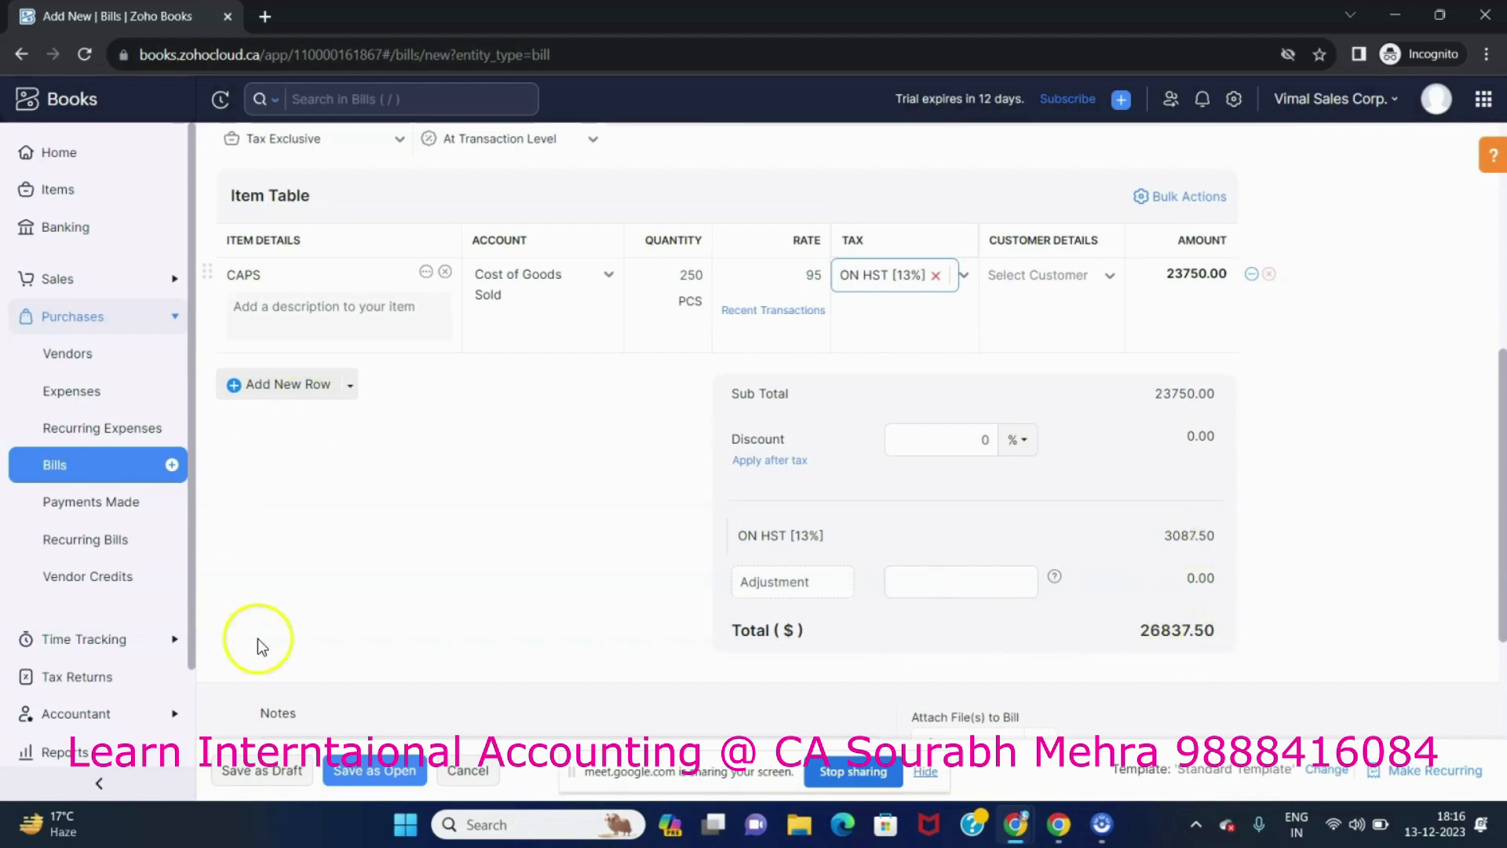
{"action": "scroll", "coordinate": [300, 628], "scroll_direction": "down", "scroll_amount": 2}
{"action": "scroll", "coordinate": [521, 565], "scroll_direction": "up", "scroll_amount": 5}
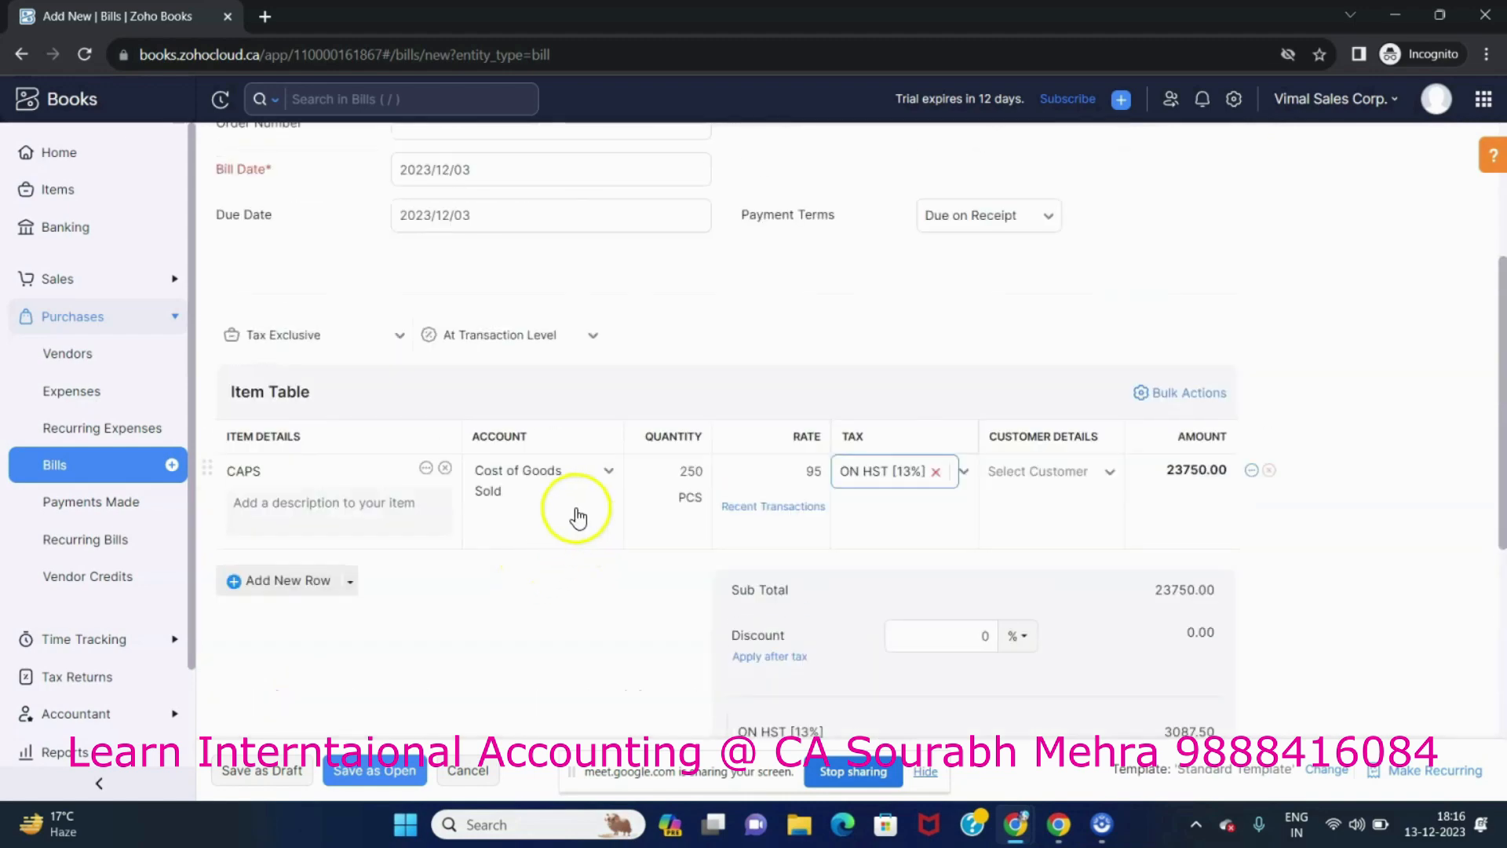
{"action": "left_click", "coordinate": [723, 466]}
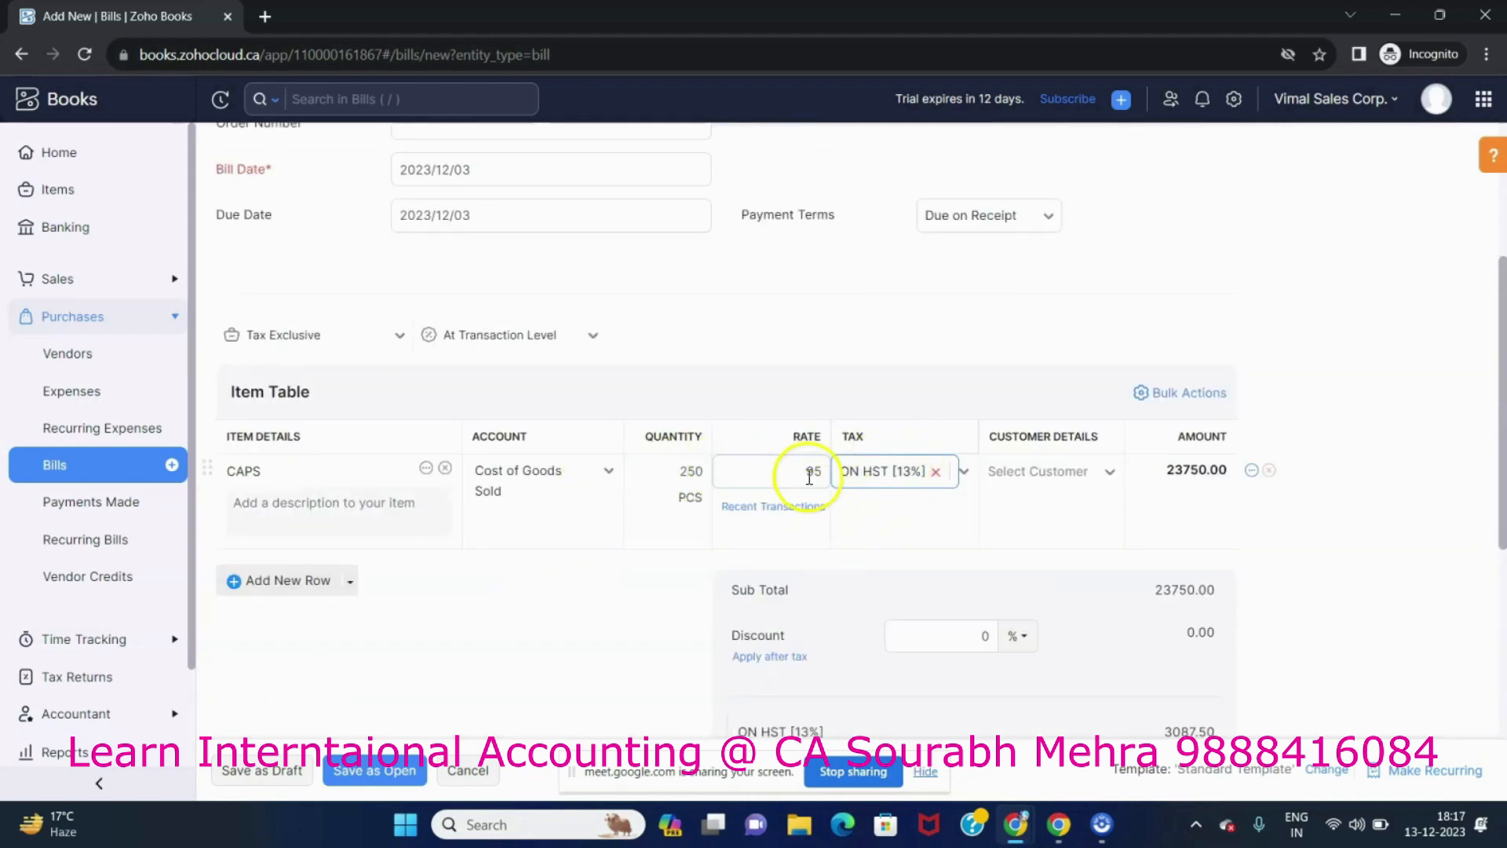
{"action": "scroll", "coordinate": [525, 587], "scroll_direction": "down", "scroll_amount": 5}
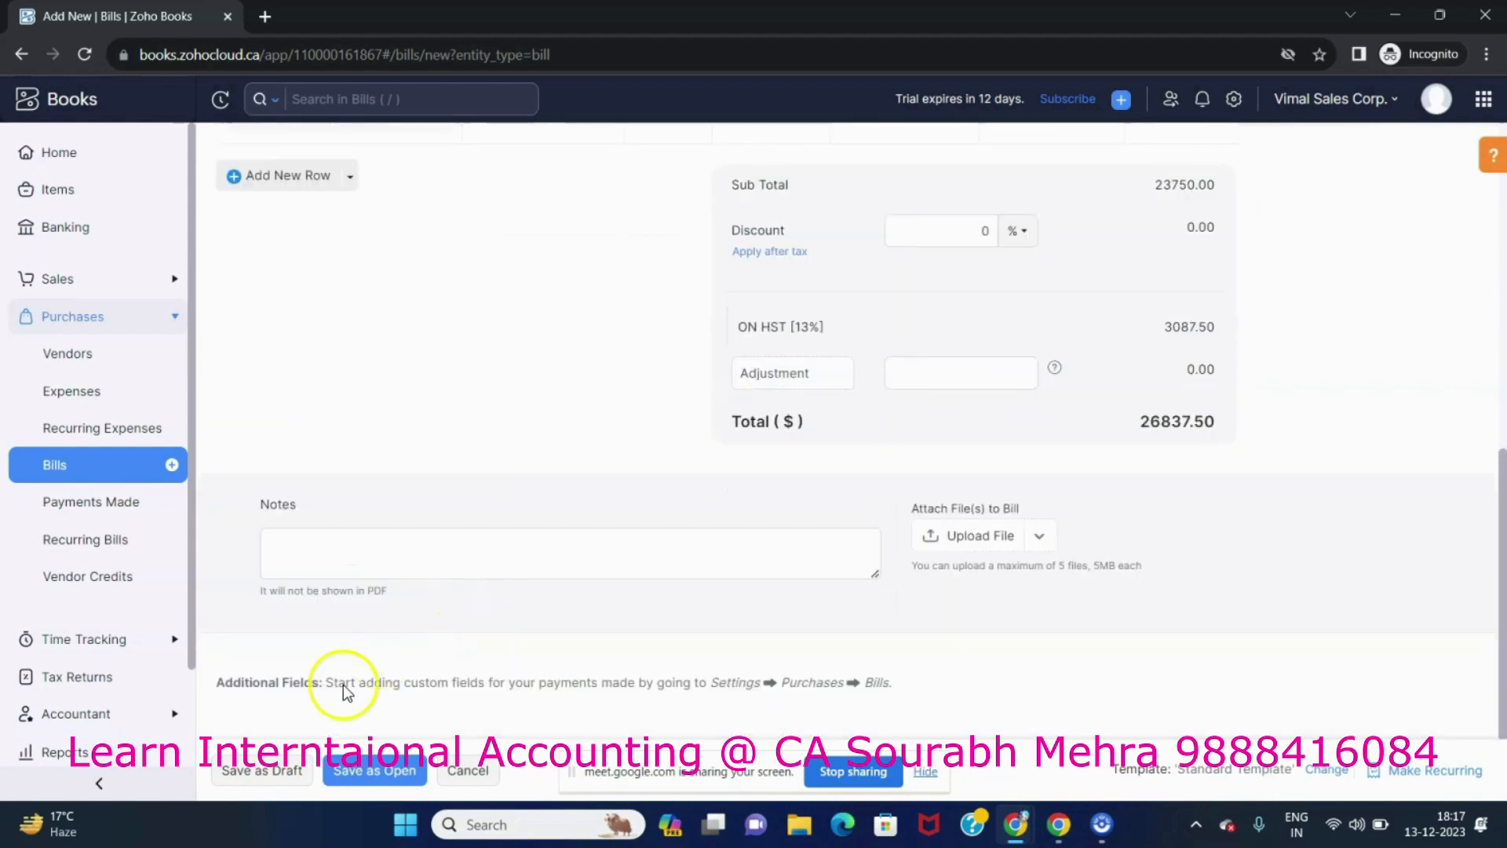
{"action": "left_click", "coordinate": [361, 771]}
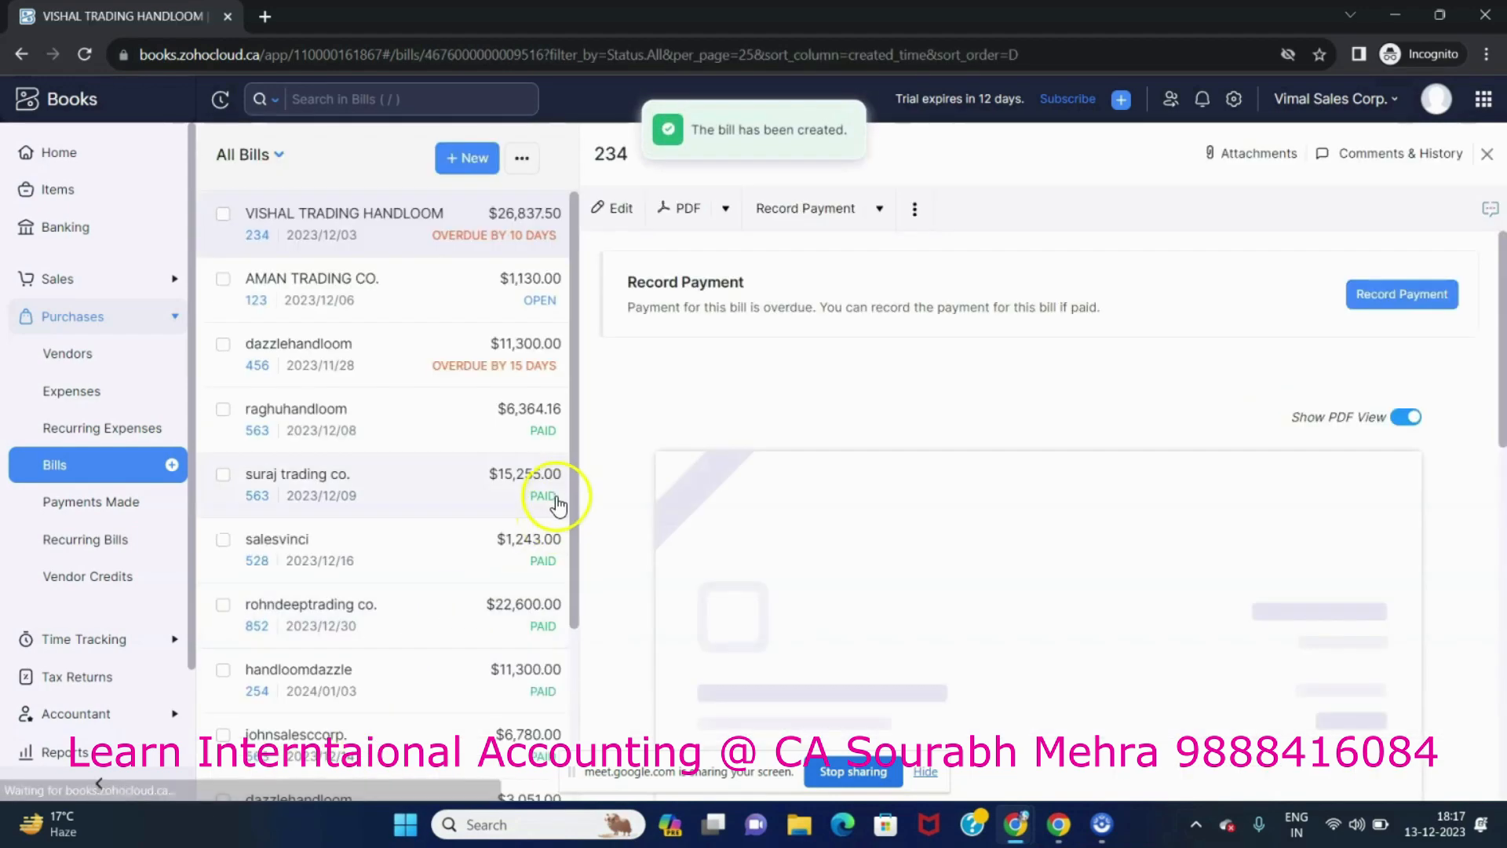
Start a new vendor credit and select the vendor VISHAL TRADING HANDLOOM.
{"action": "scroll", "coordinate": [971, 532], "scroll_direction": "down", "scroll_amount": 5}
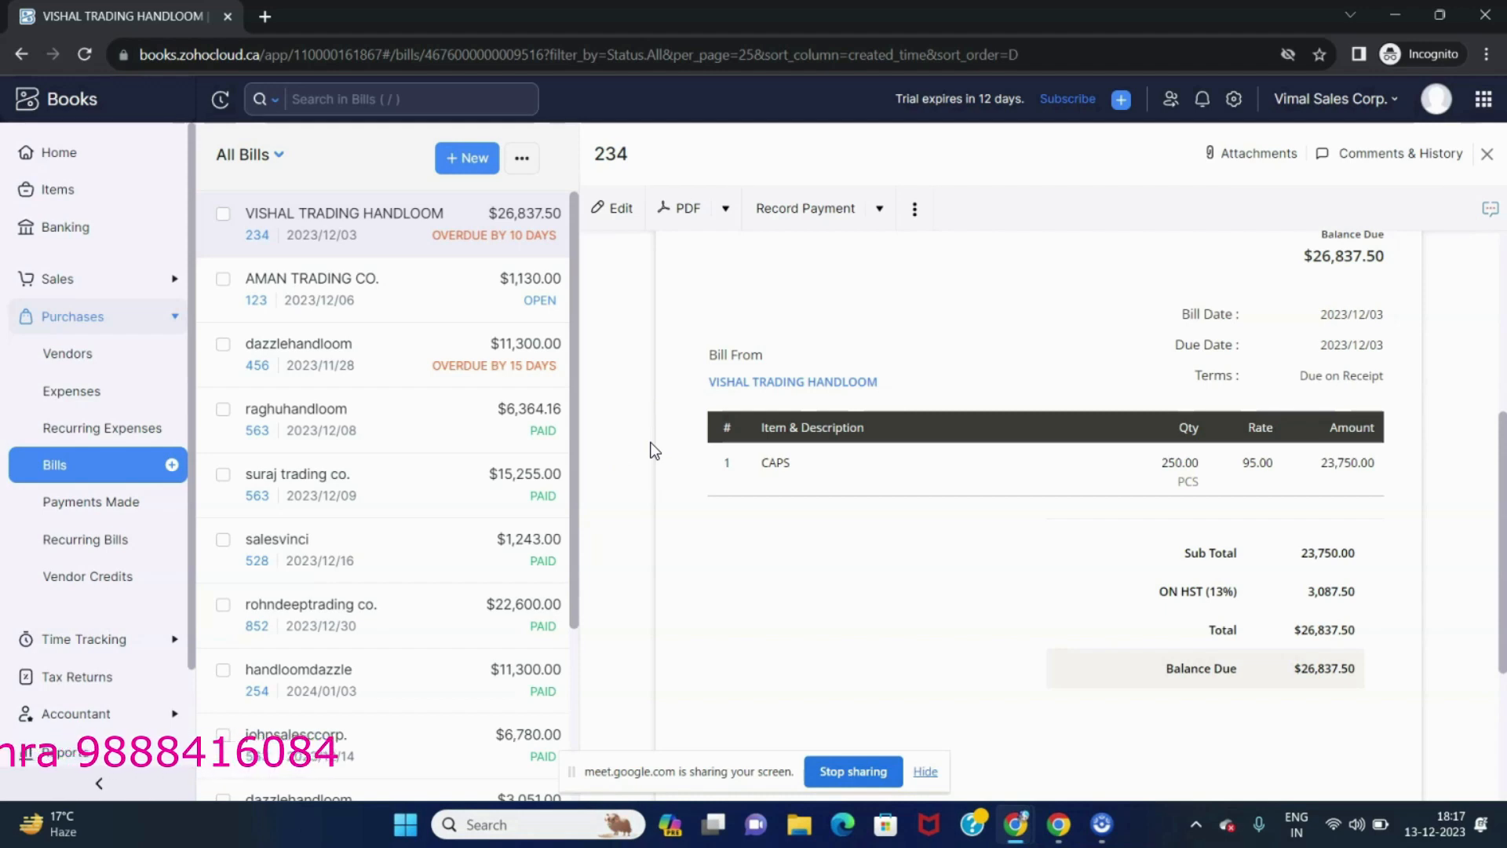
{"action": "left_click", "coordinate": [73, 581]}
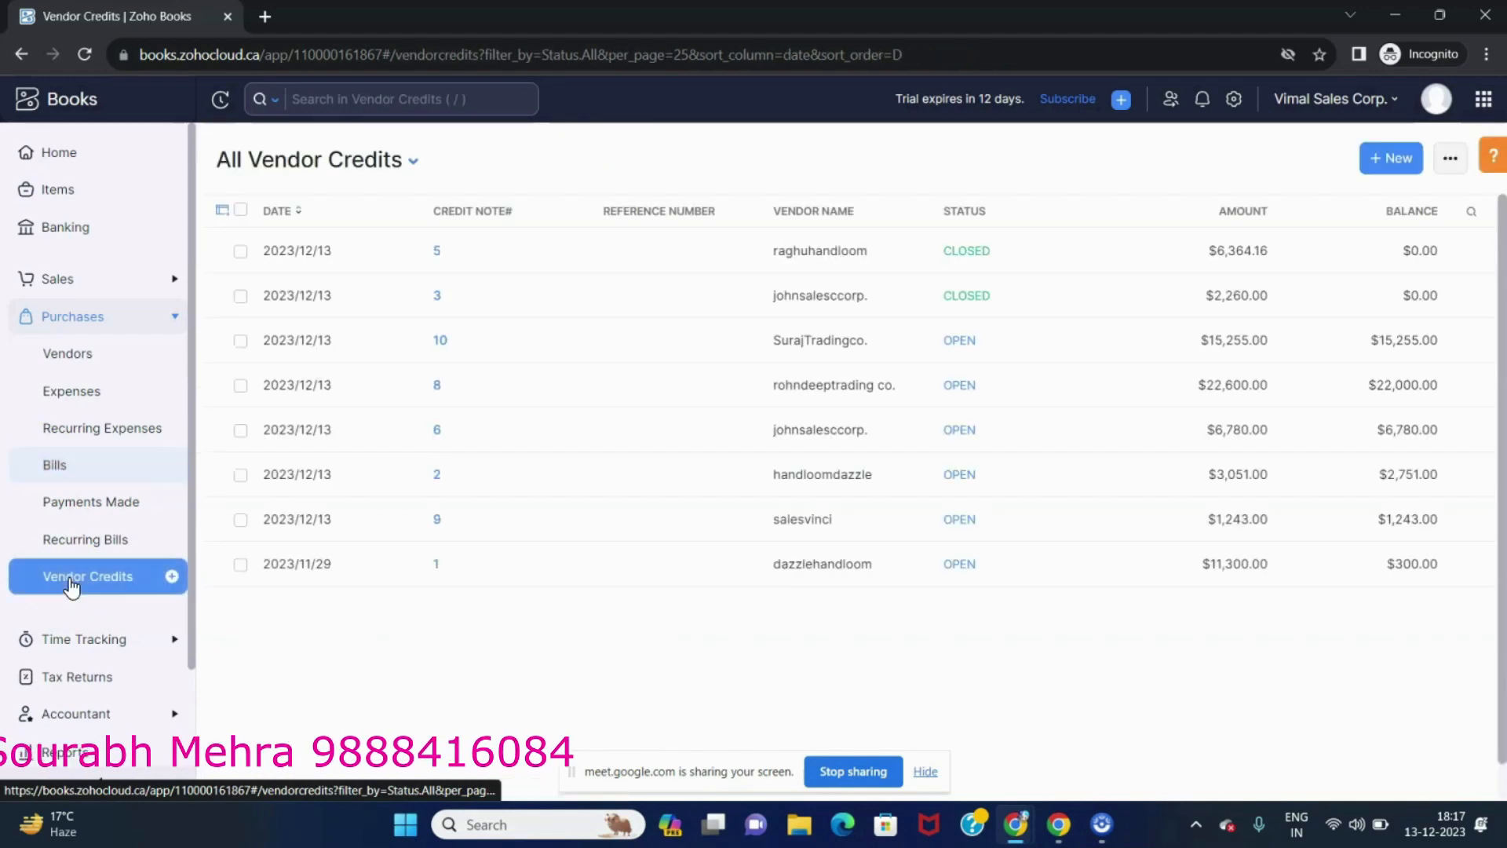
{"action": "left_click", "coordinate": [1383, 166]}
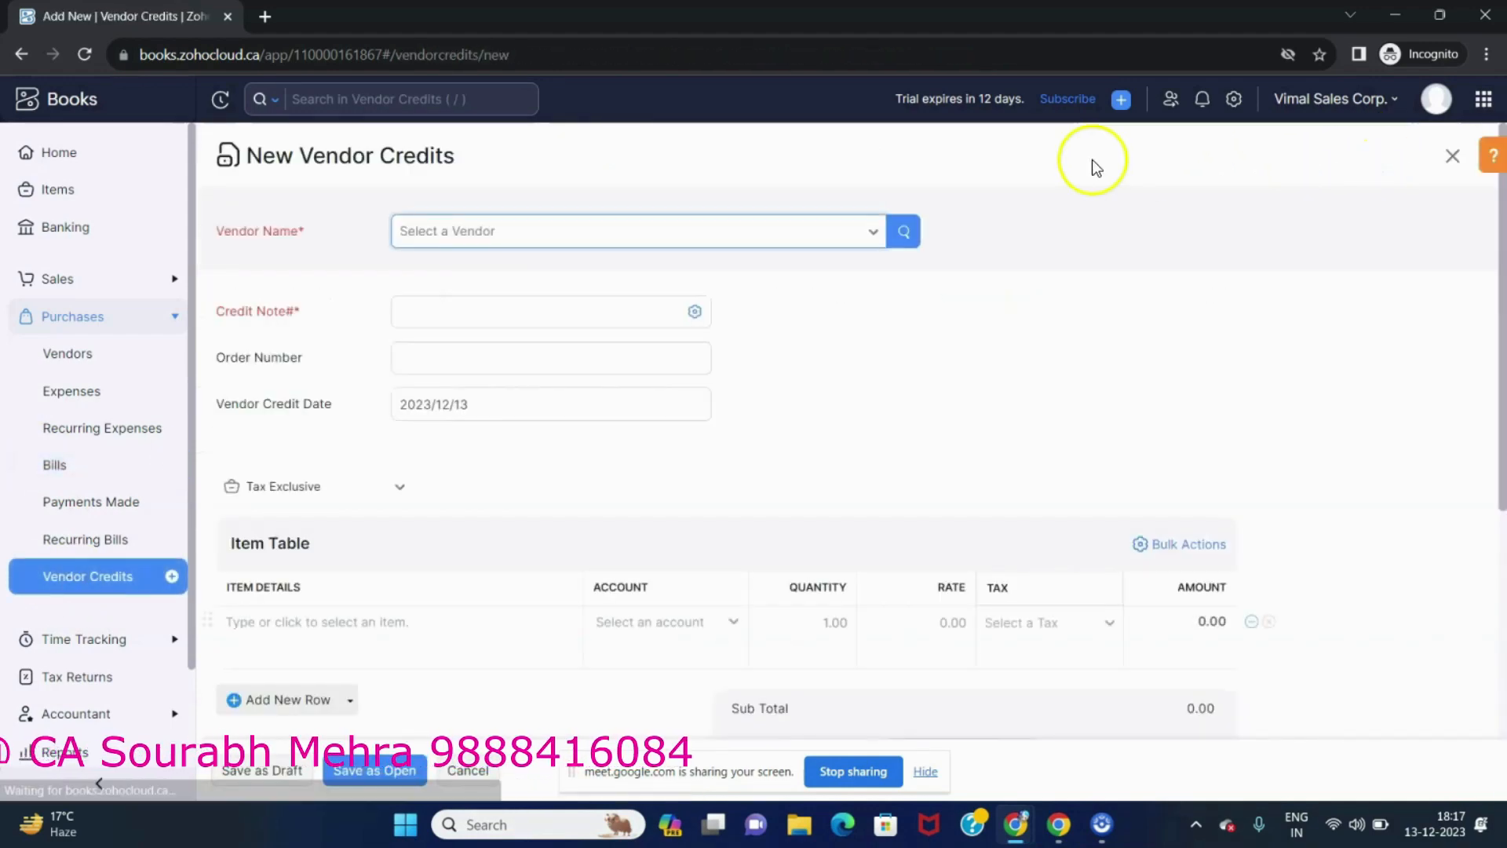
{"action": "left_click", "coordinate": [647, 236]}
{"action": "type", "text": "VISHA"}
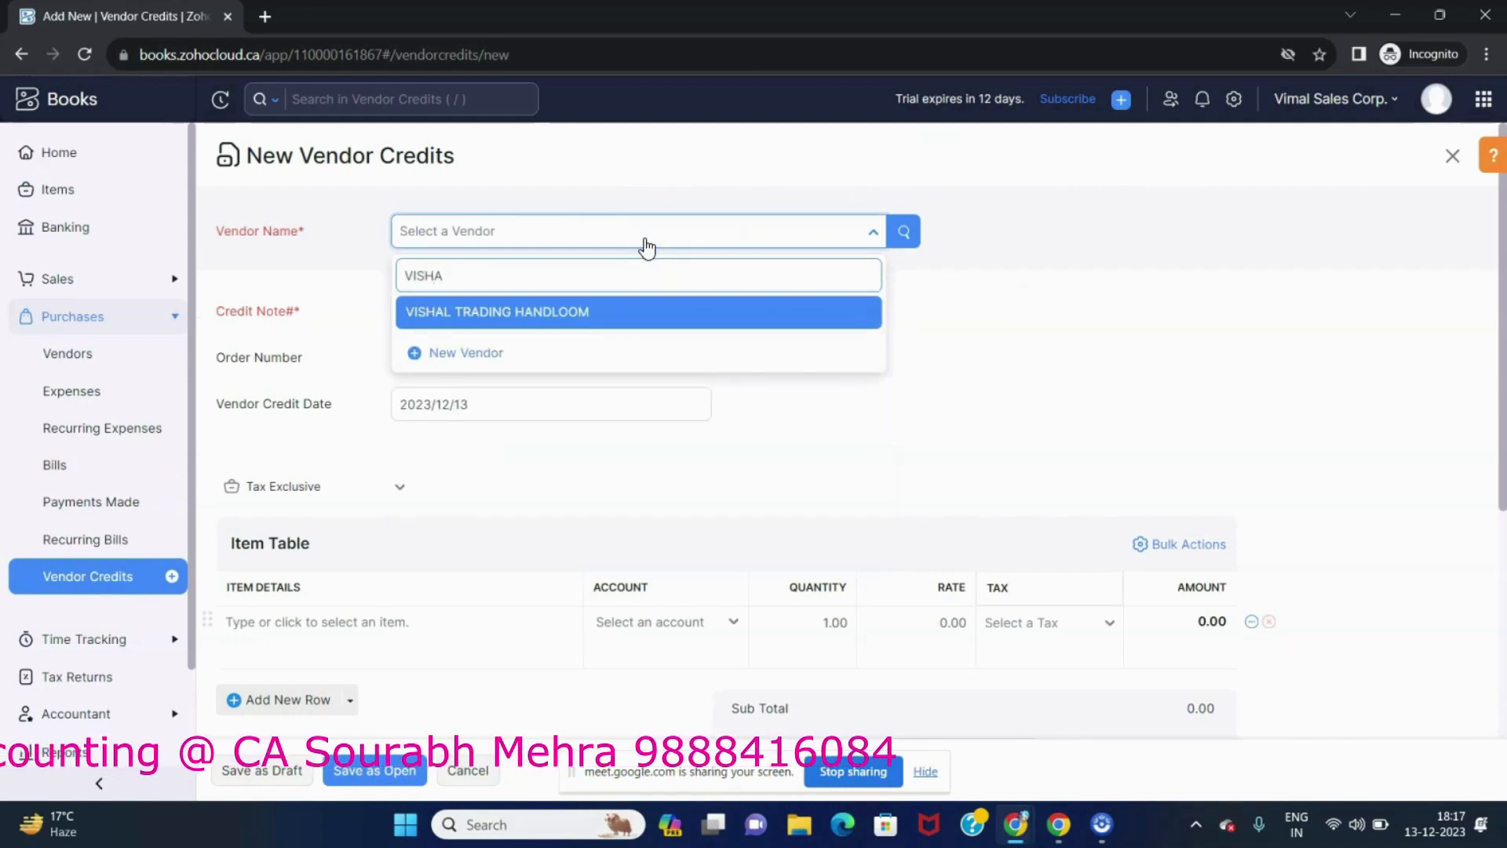
{"action": "key", "text": "Return"}
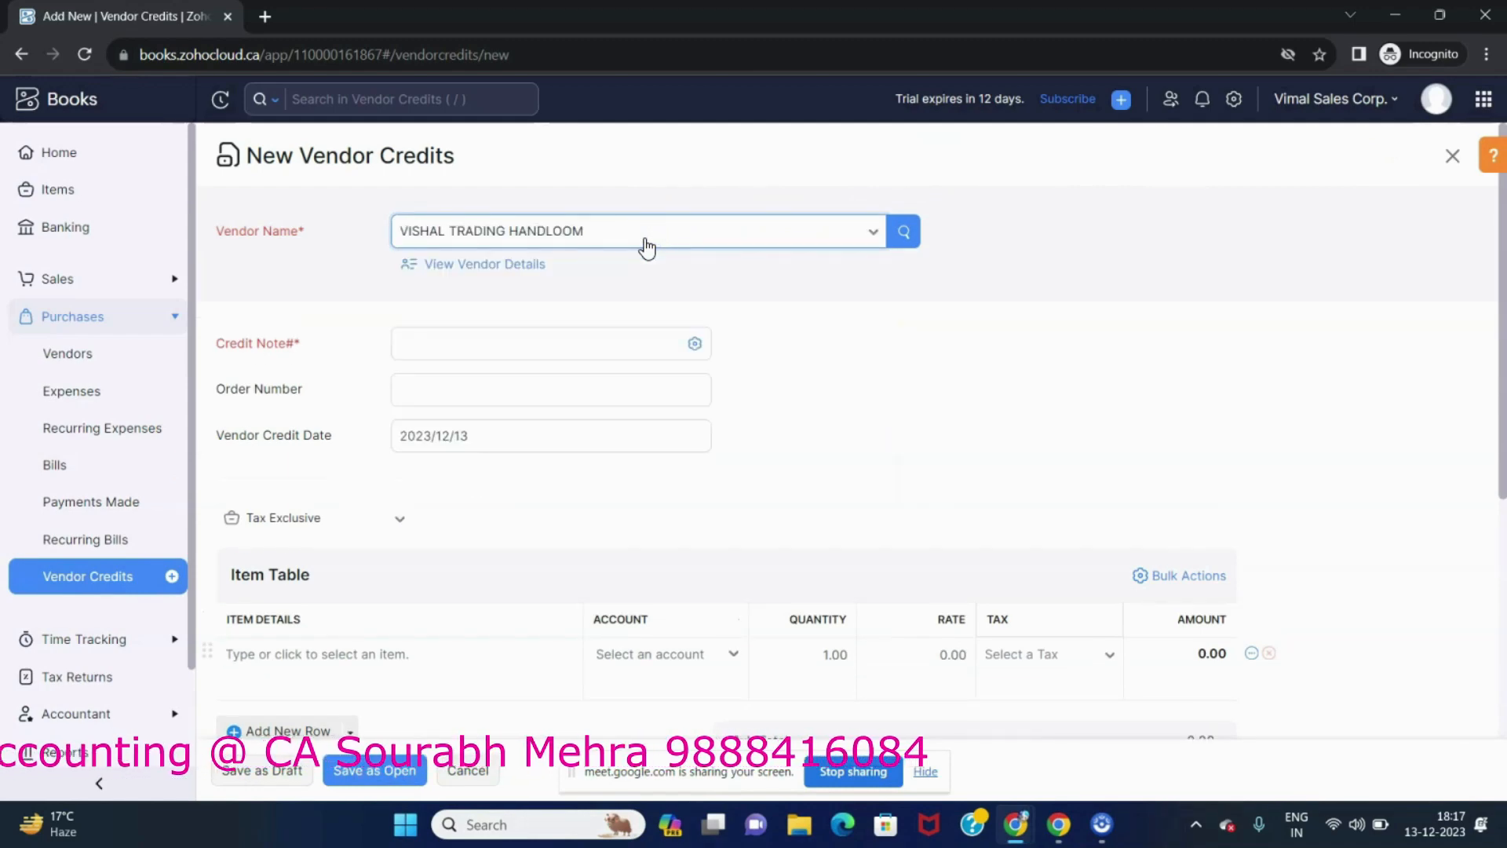
Enter credit note number 1.
{"action": "left_click", "coordinate": [552, 343]}
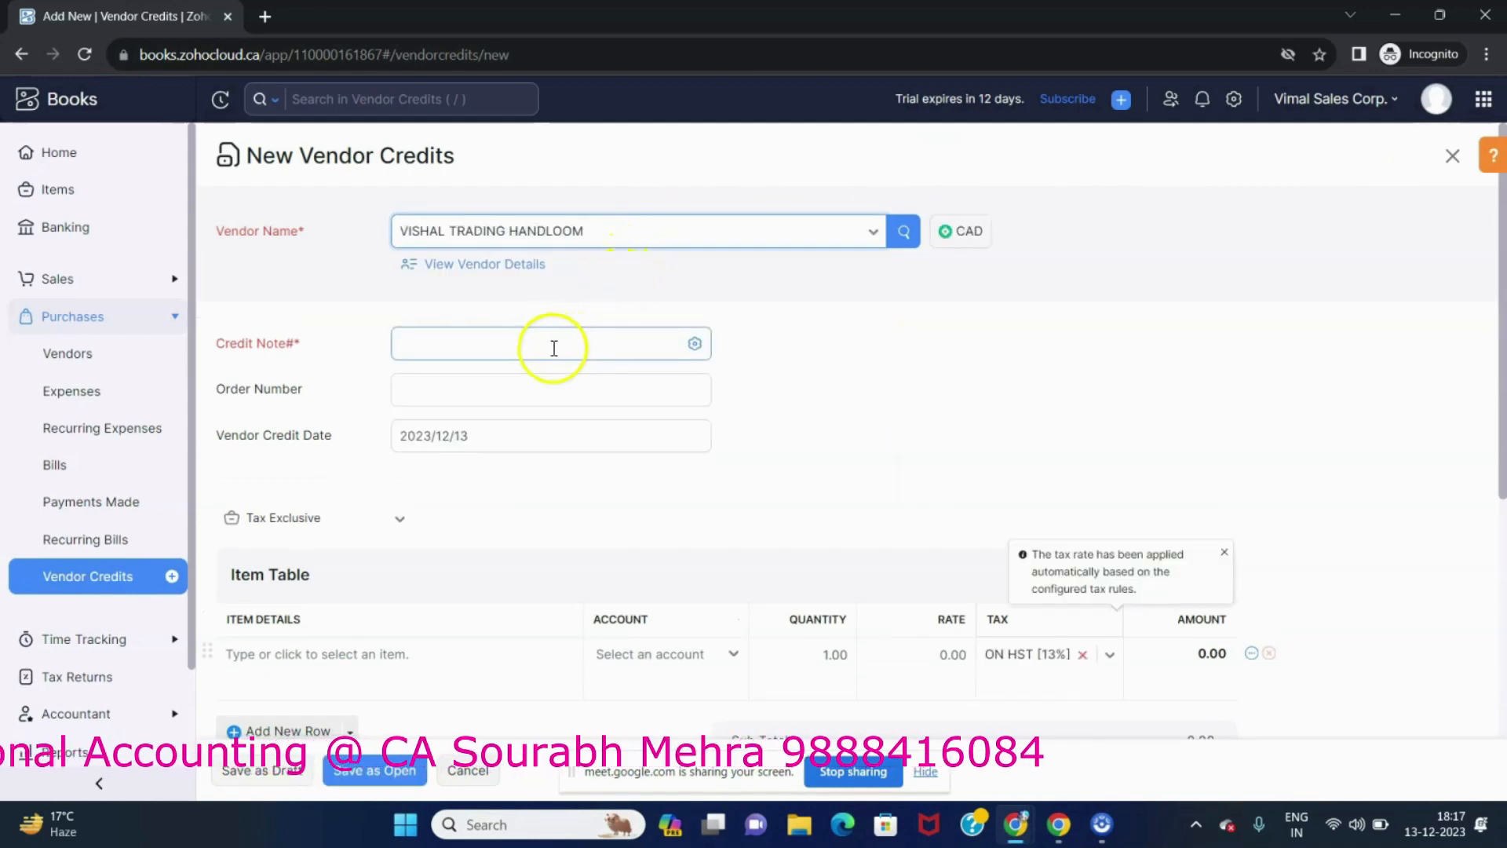
{"action": "type", "text": "1"}
{"action": "key", "text": "Tab"}
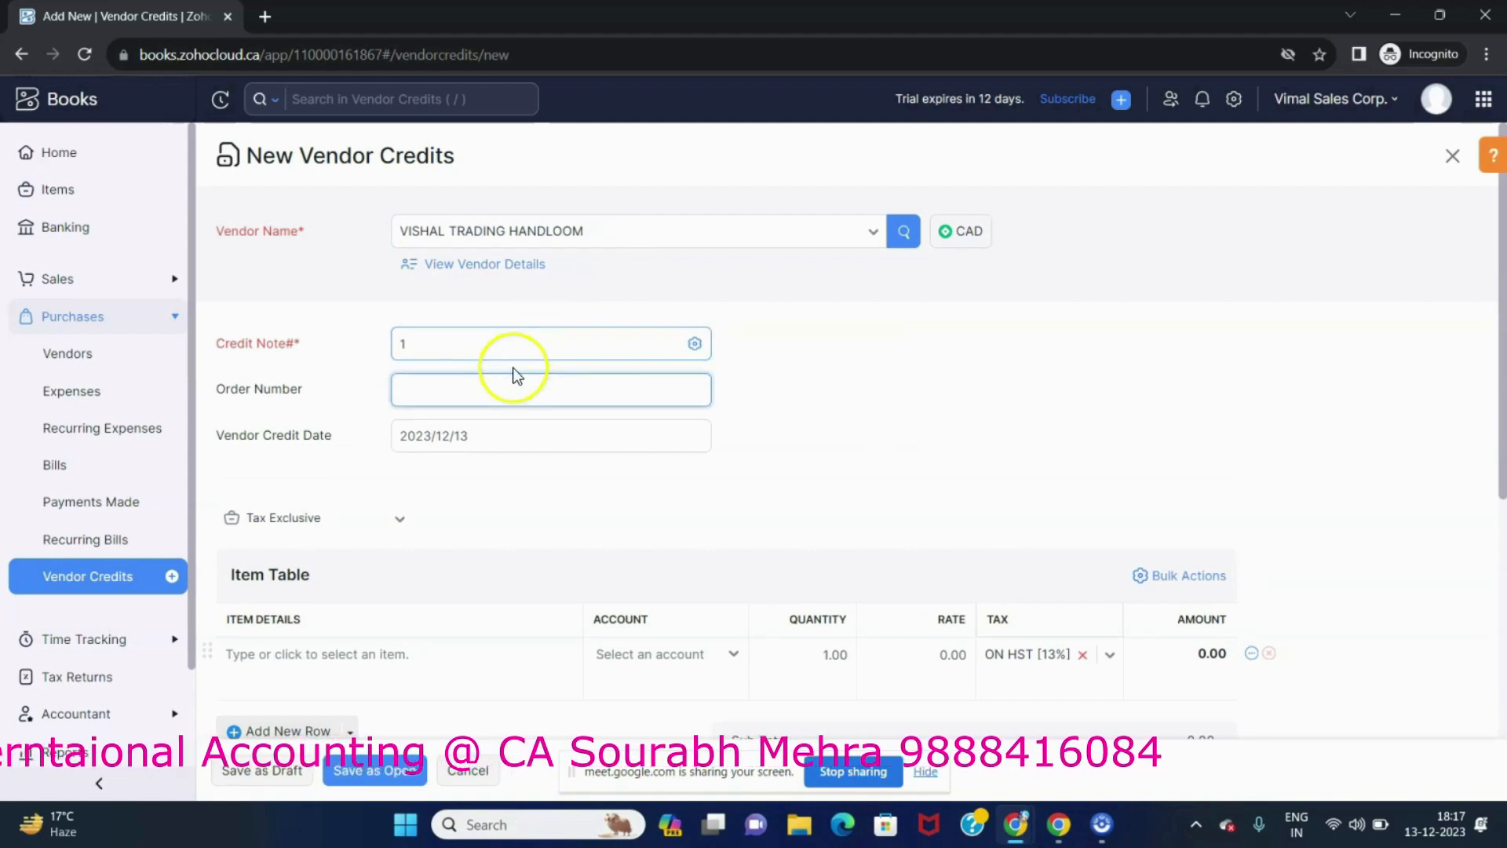
Add item CAPS to the credit's item table with account Cost of Goods Sold.
{"action": "scroll", "coordinate": [408, 530], "scroll_direction": "down", "scroll_amount": 4}
{"action": "left_click", "coordinate": [321, 374]}
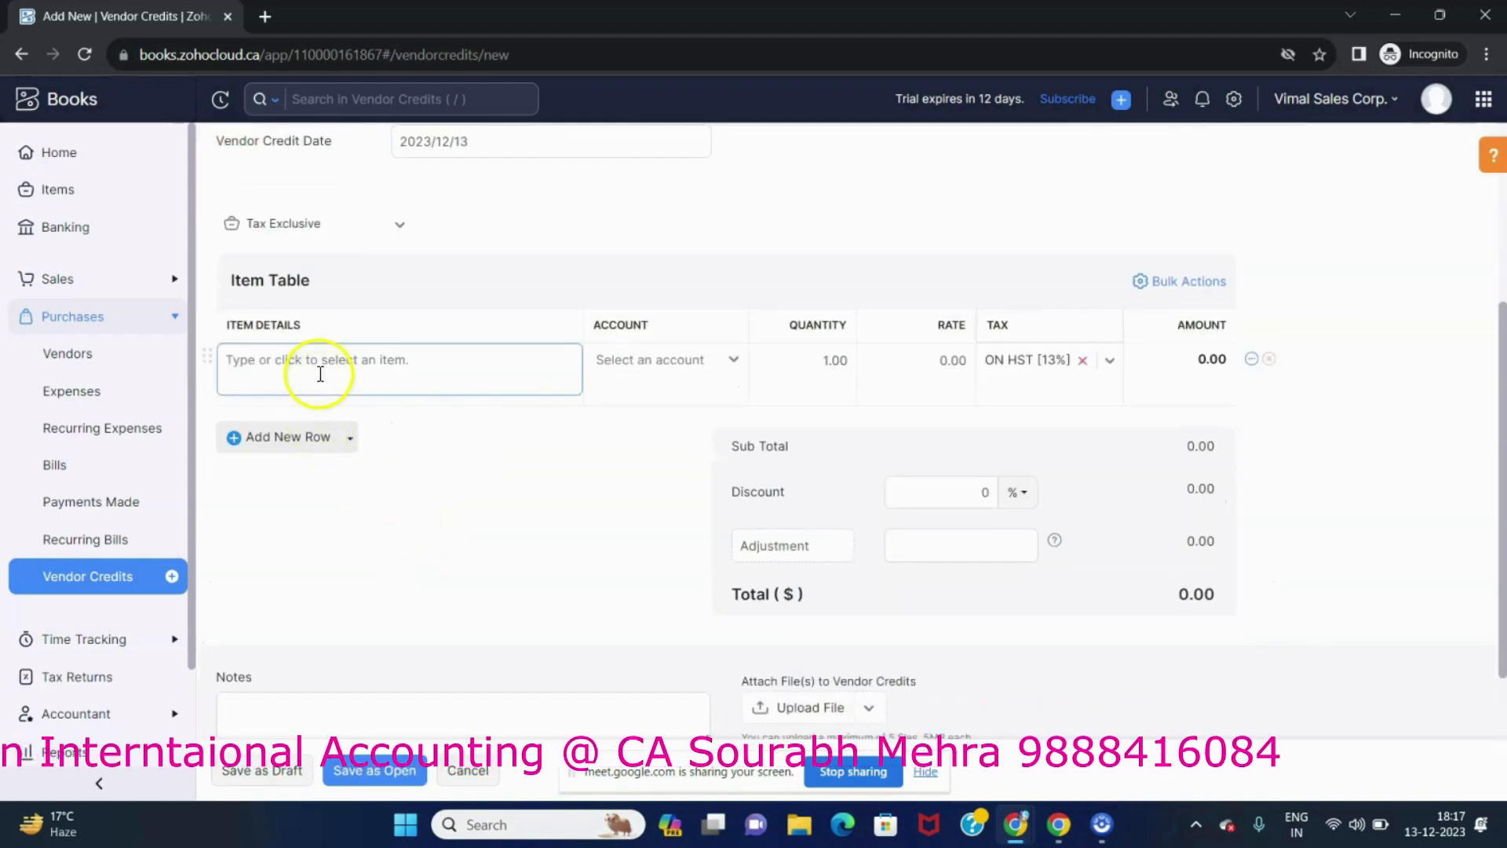
{"action": "type", "text": "CA"}
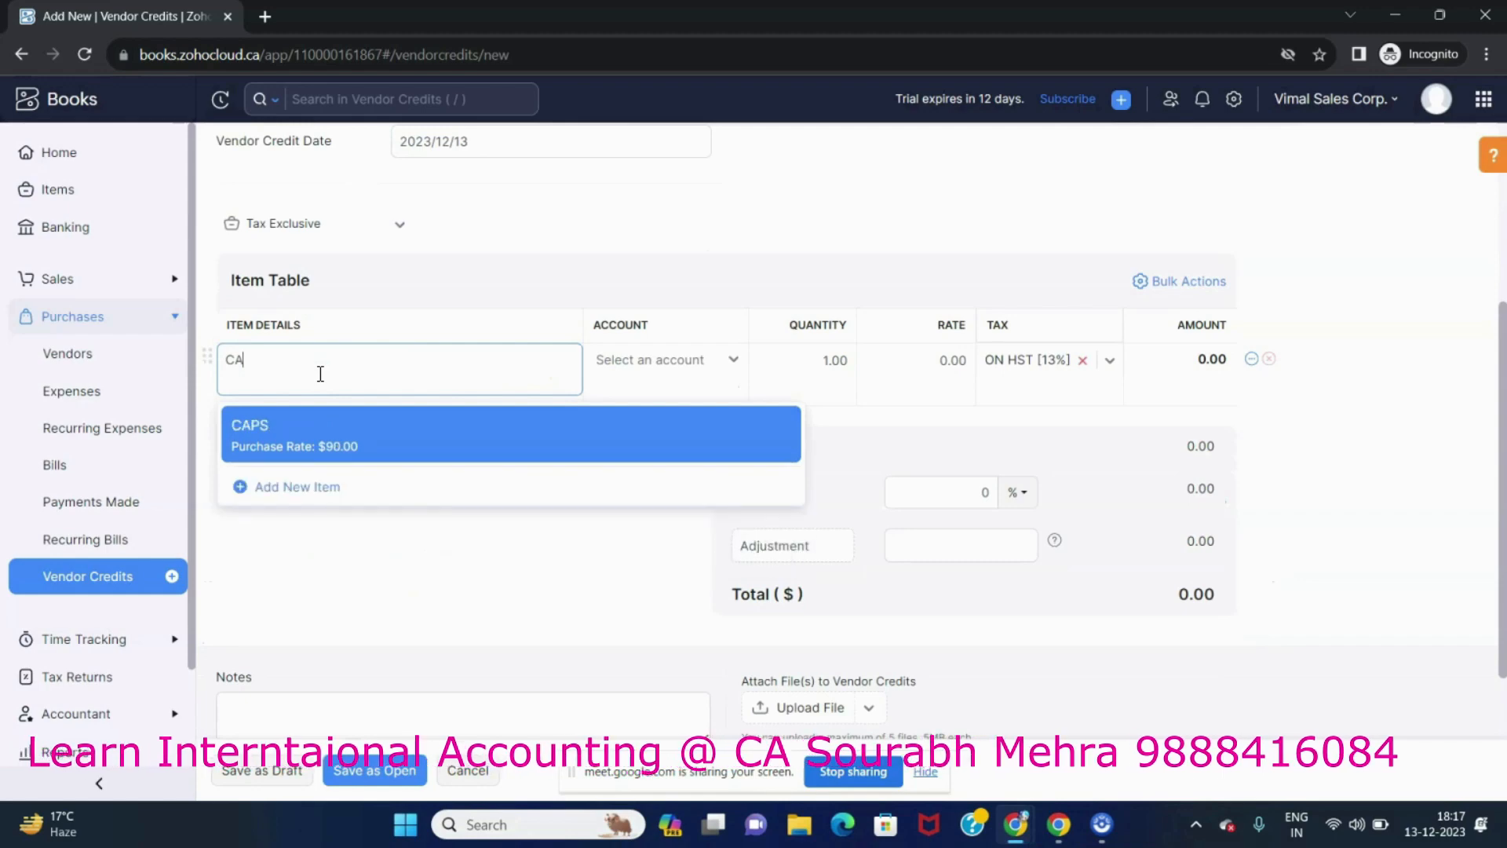
{"action": "key", "text": "Return"}
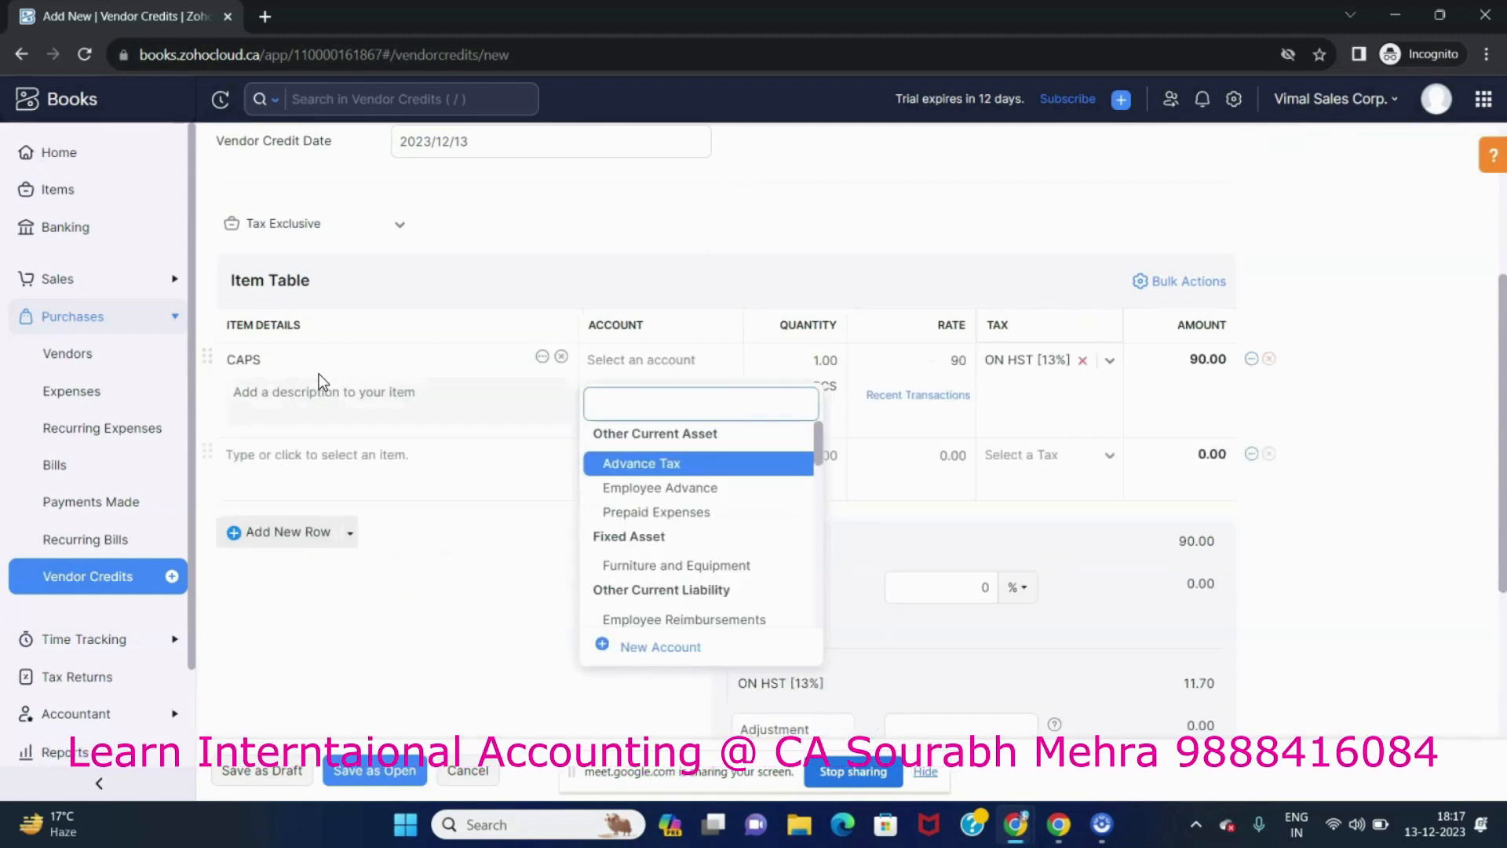
{"action": "type", "text": "Cost"}
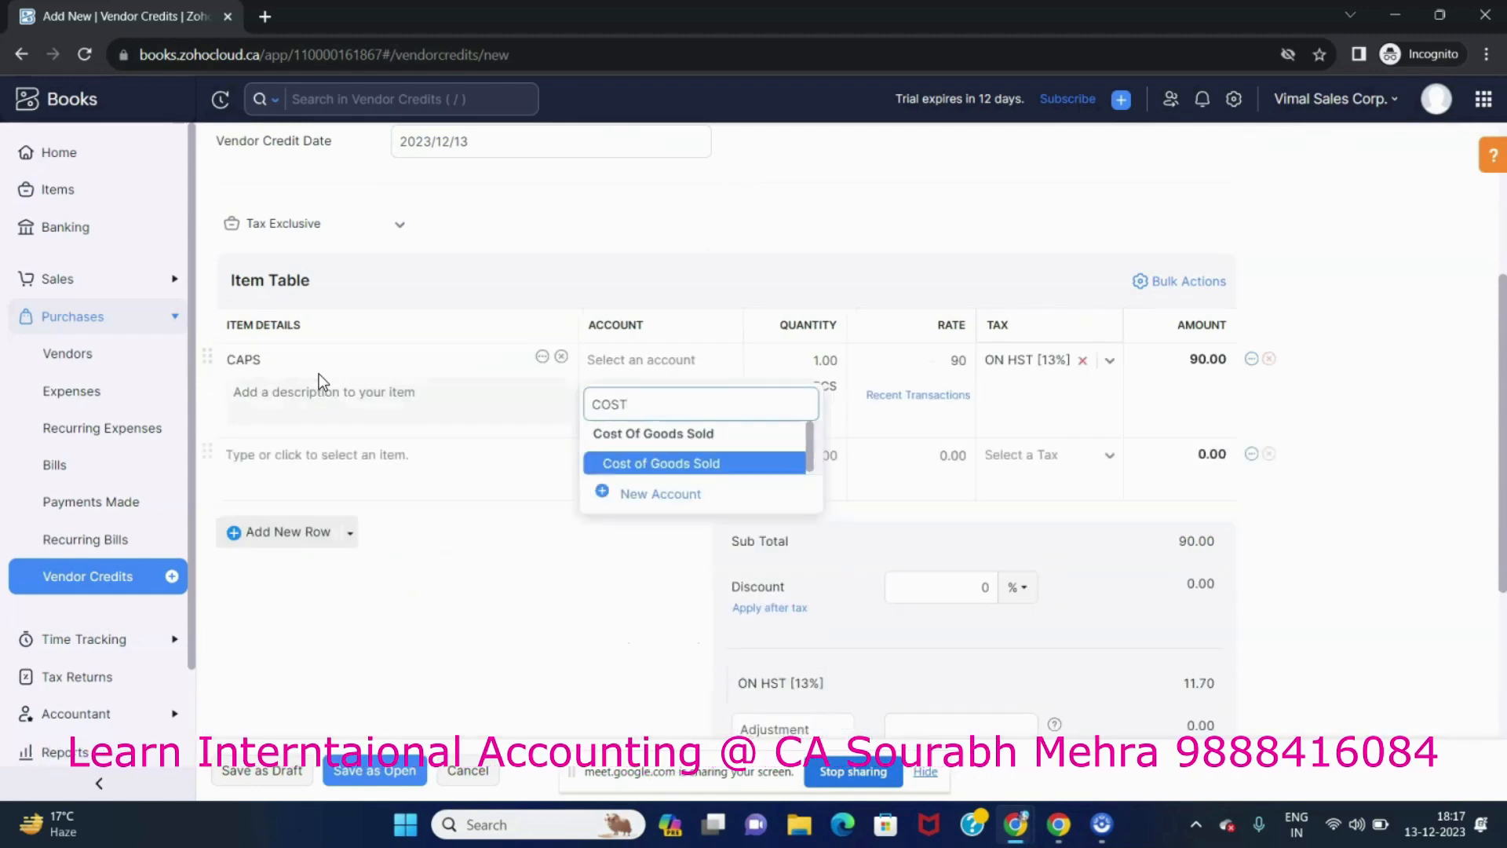
{"action": "key", "text": "Return"}
{"action": "key", "text": "Tab"}
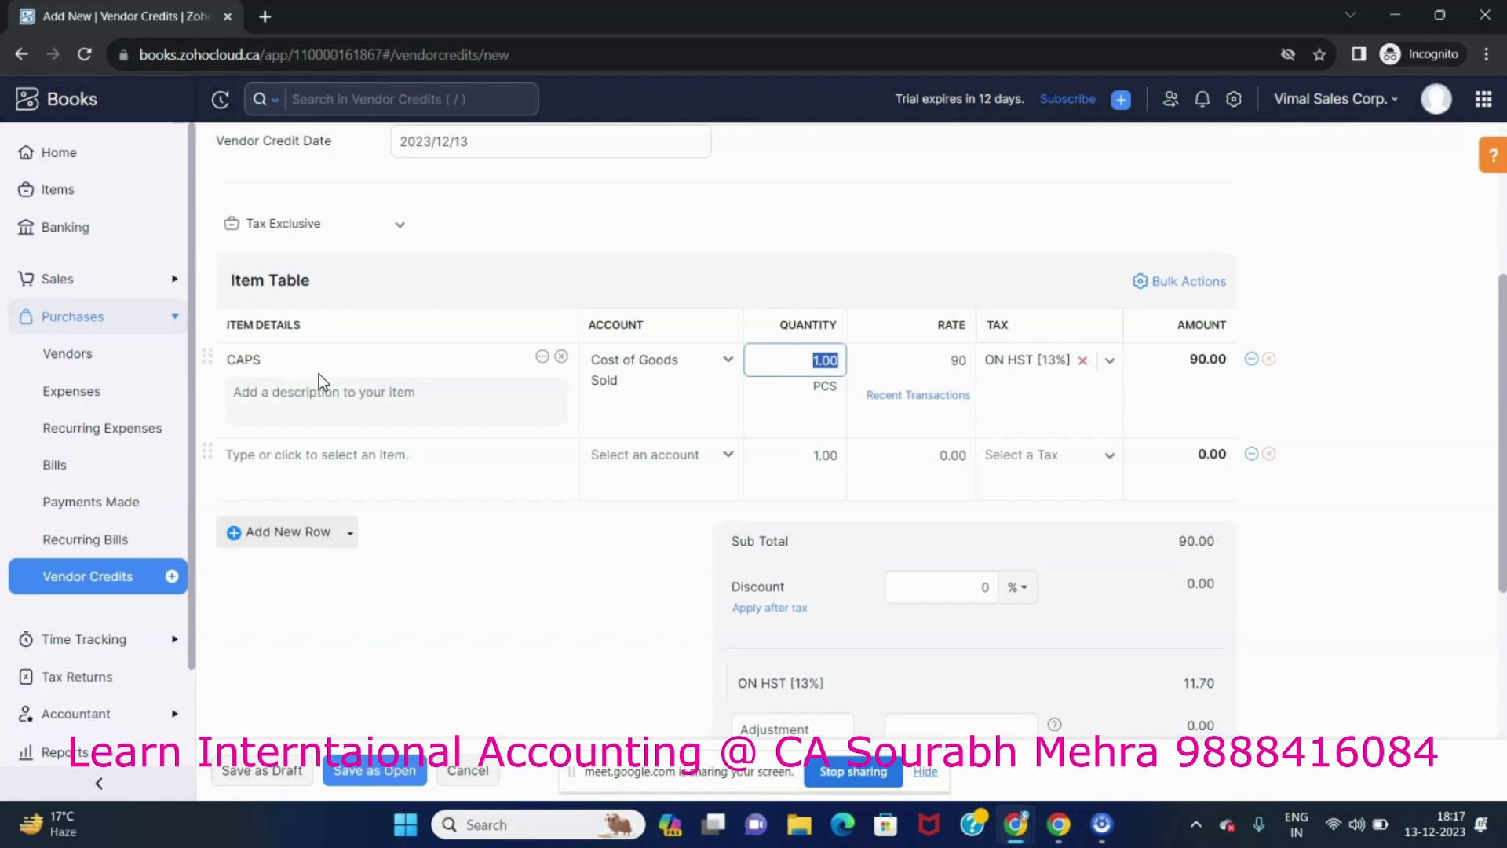
Set the CAPS line quantity to 100 and rate to 95.
{"action": "key", "text": "Tab"}
{"action": "type", "text": "95"}
{"action": "key", "text": "Tab"}
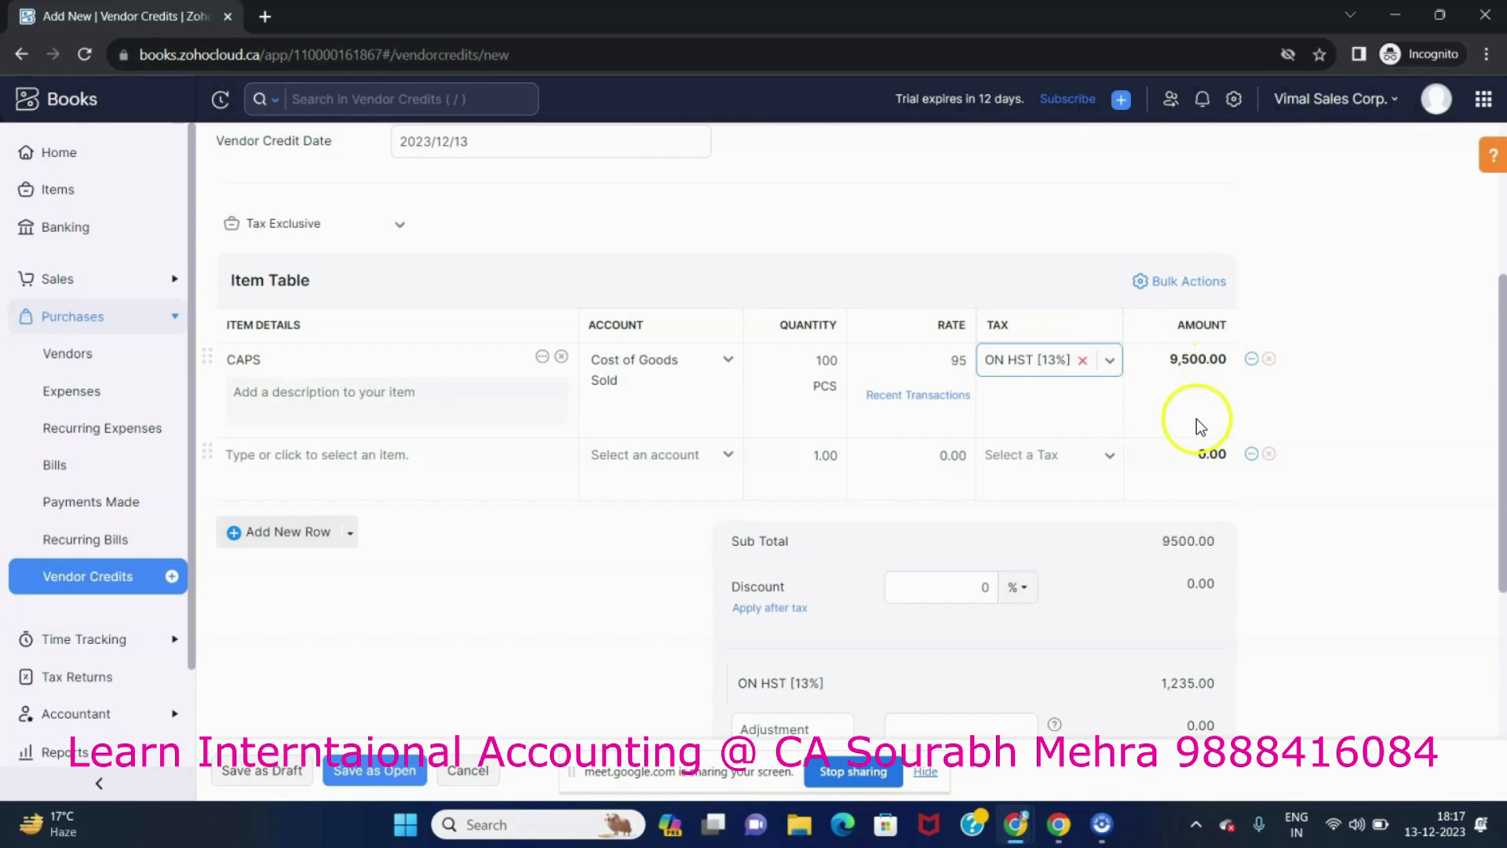
Save the vendor credit as open, replacing the credit note number with the auto-generated 74.
{"action": "scroll", "coordinate": [1193, 424], "scroll_direction": "down", "scroll_amount": 1}
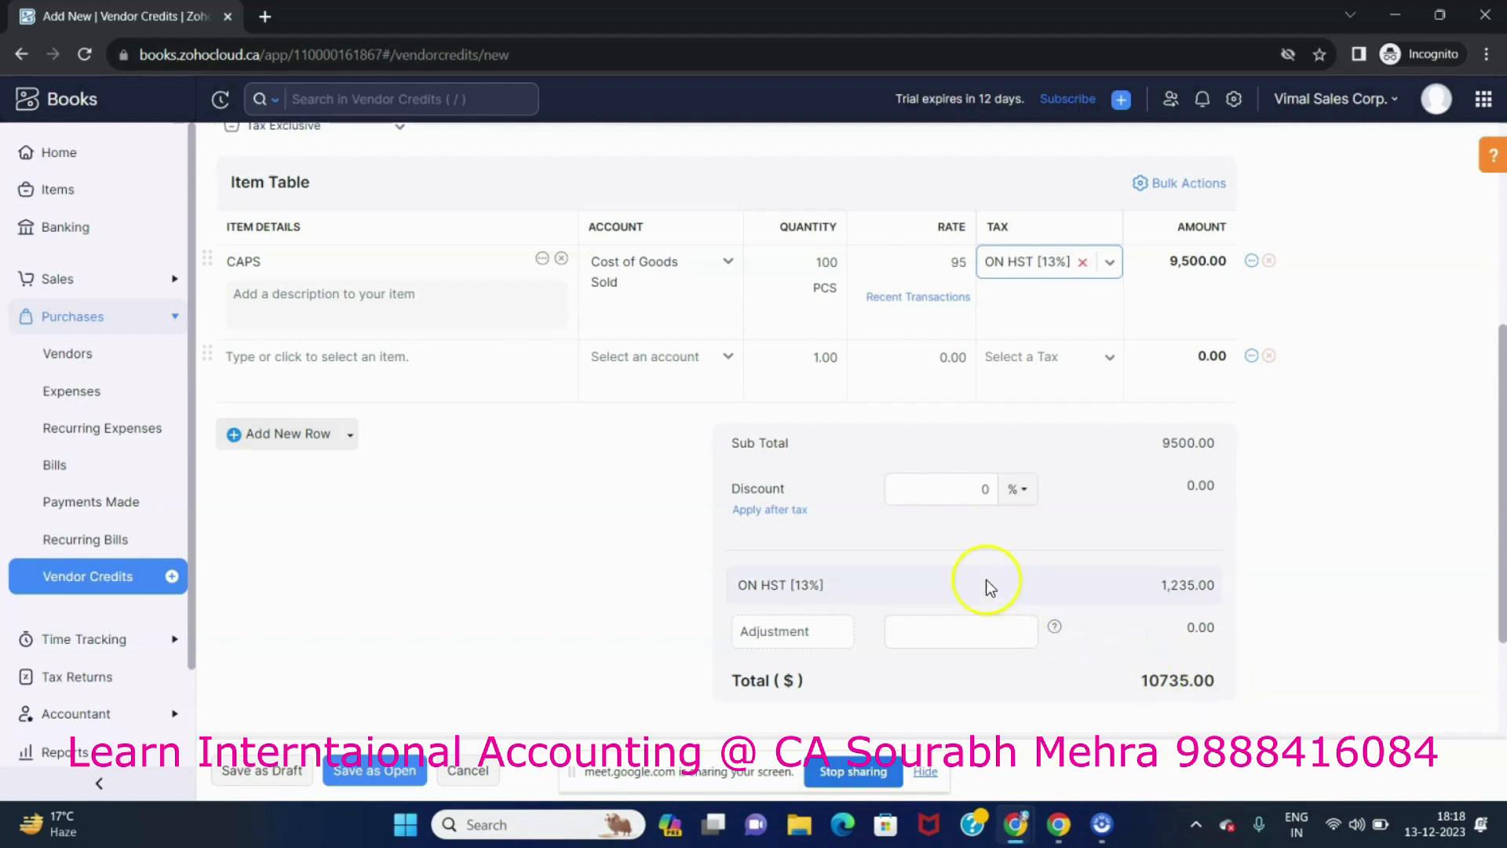
{"action": "left_click", "coordinate": [396, 765]}
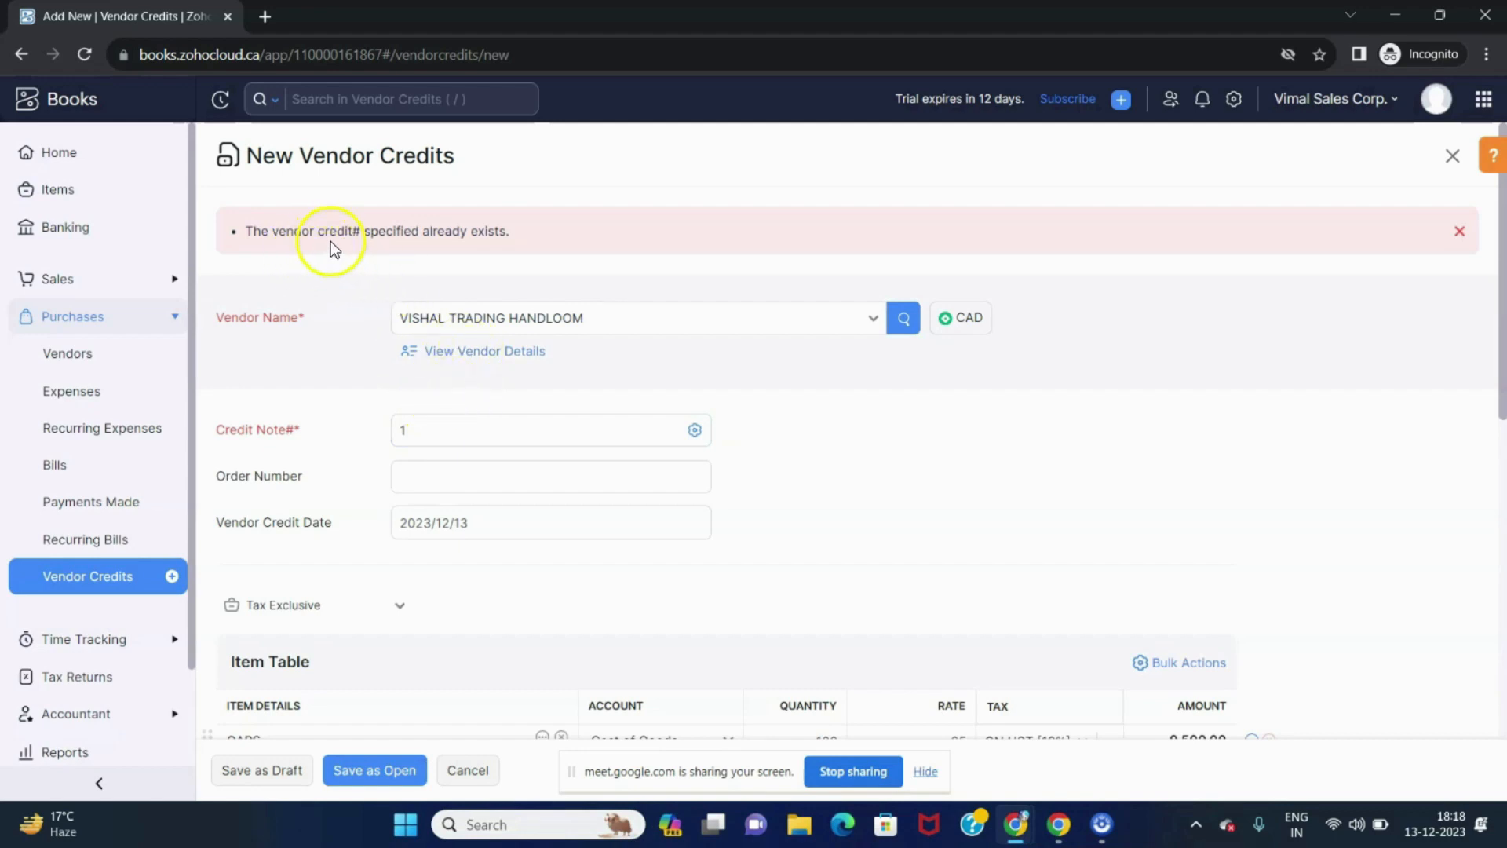
{"action": "left_click", "coordinate": [441, 427]}
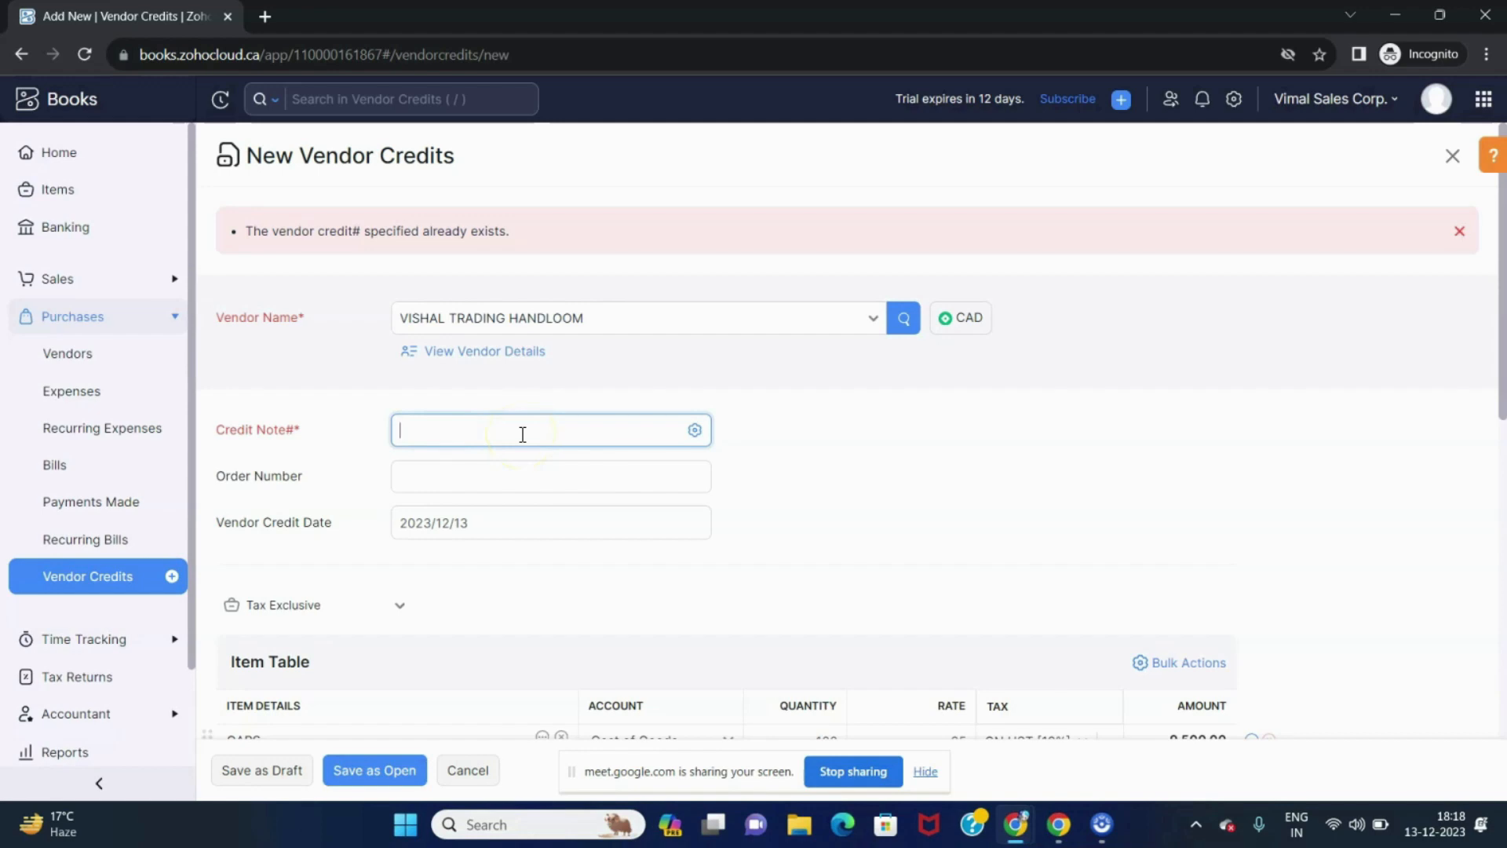
{"action": "left_click", "coordinate": [855, 438]}
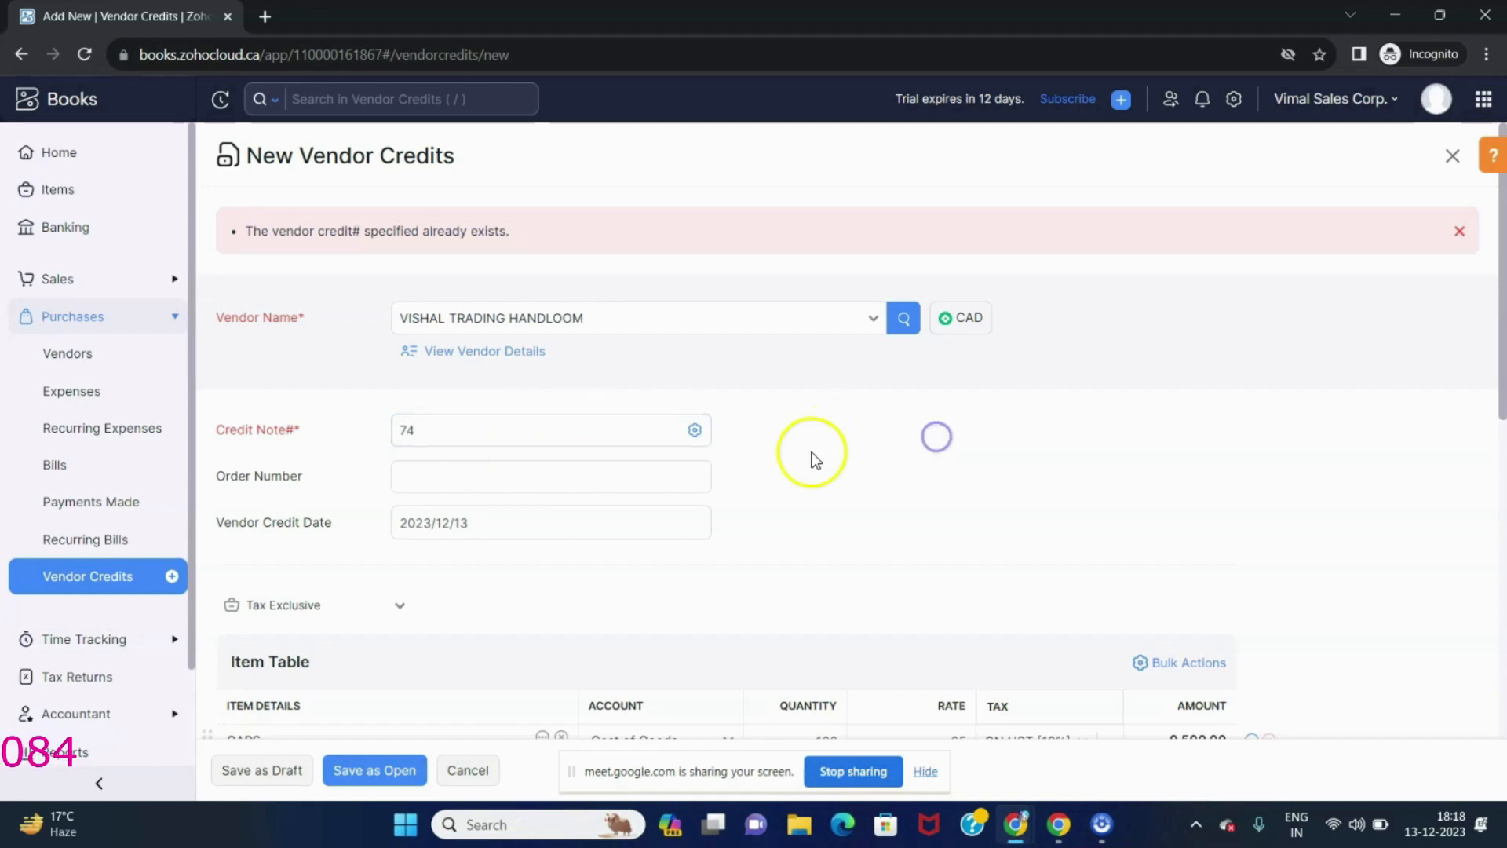
{"action": "scroll", "coordinate": [707, 549], "scroll_direction": "down", "scroll_amount": 3}
{"action": "left_click", "coordinate": [372, 769]}
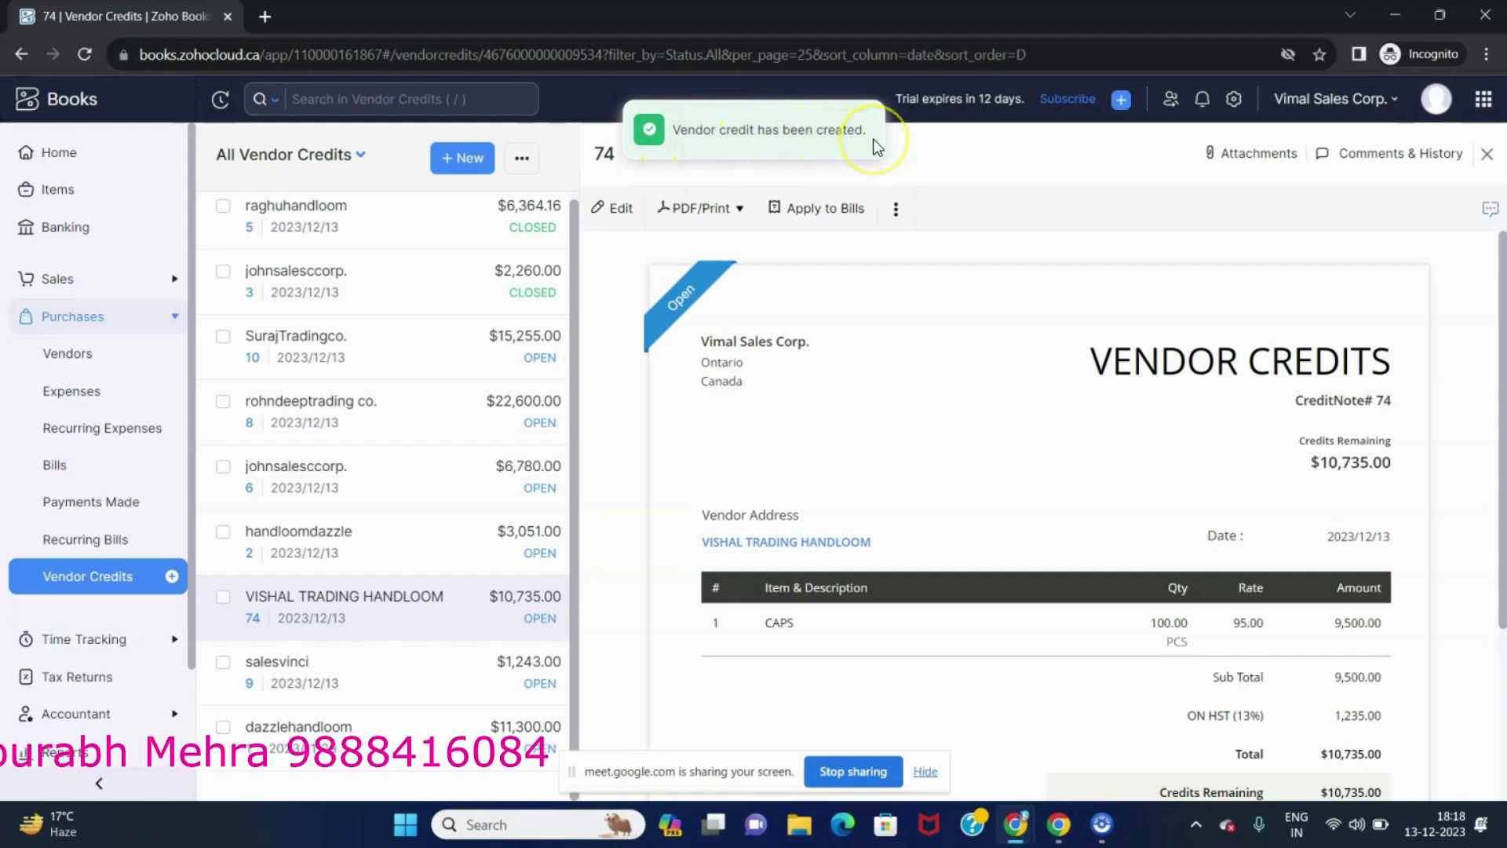
Review the vendors list and open vendor credit 74 from the vendor credits list.
{"action": "left_click", "coordinate": [88, 362]}
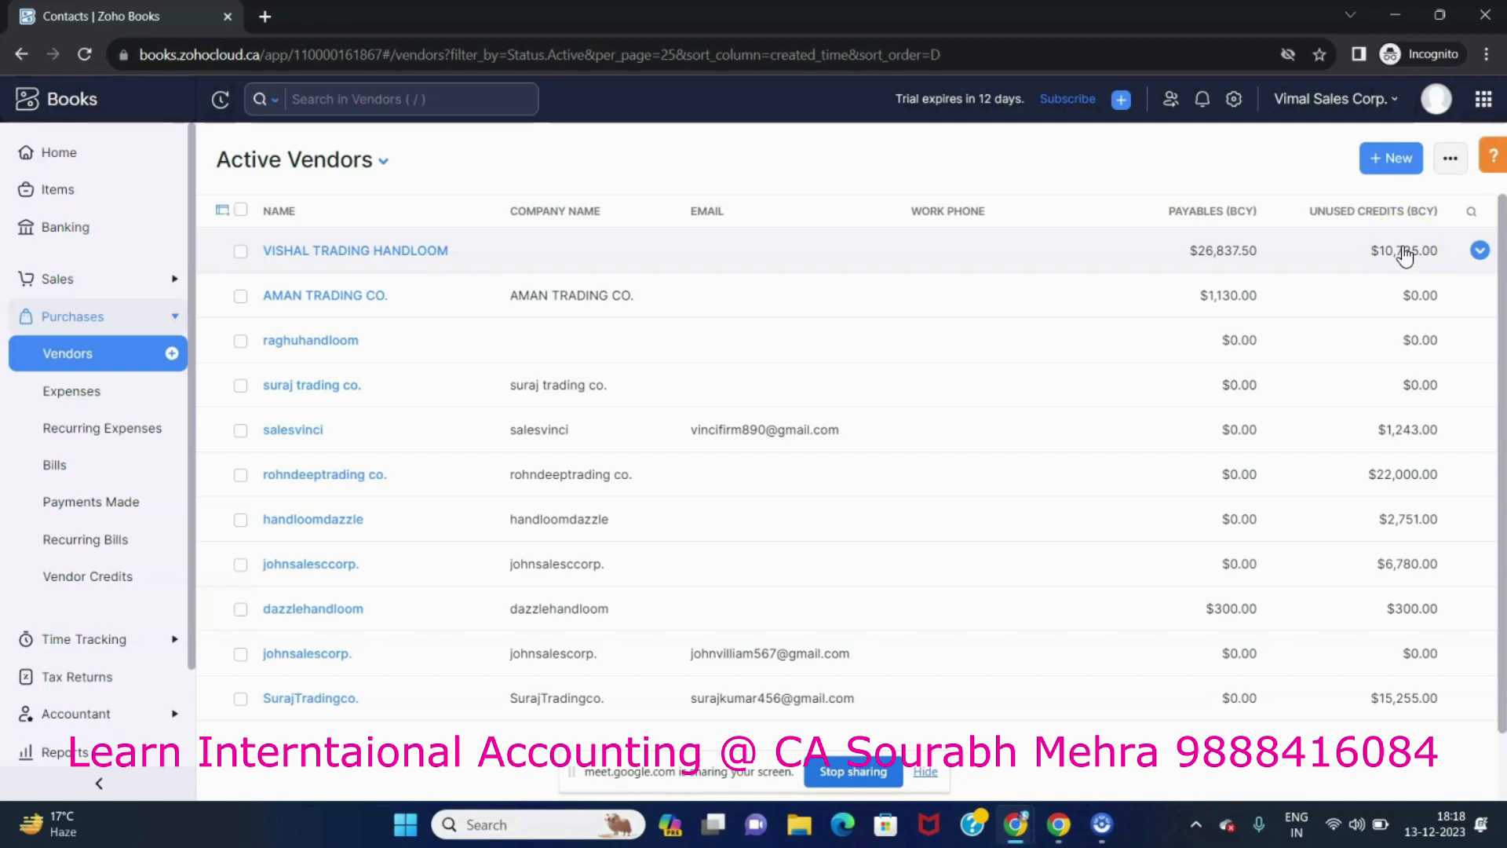
{"action": "left_click", "coordinate": [95, 583]}
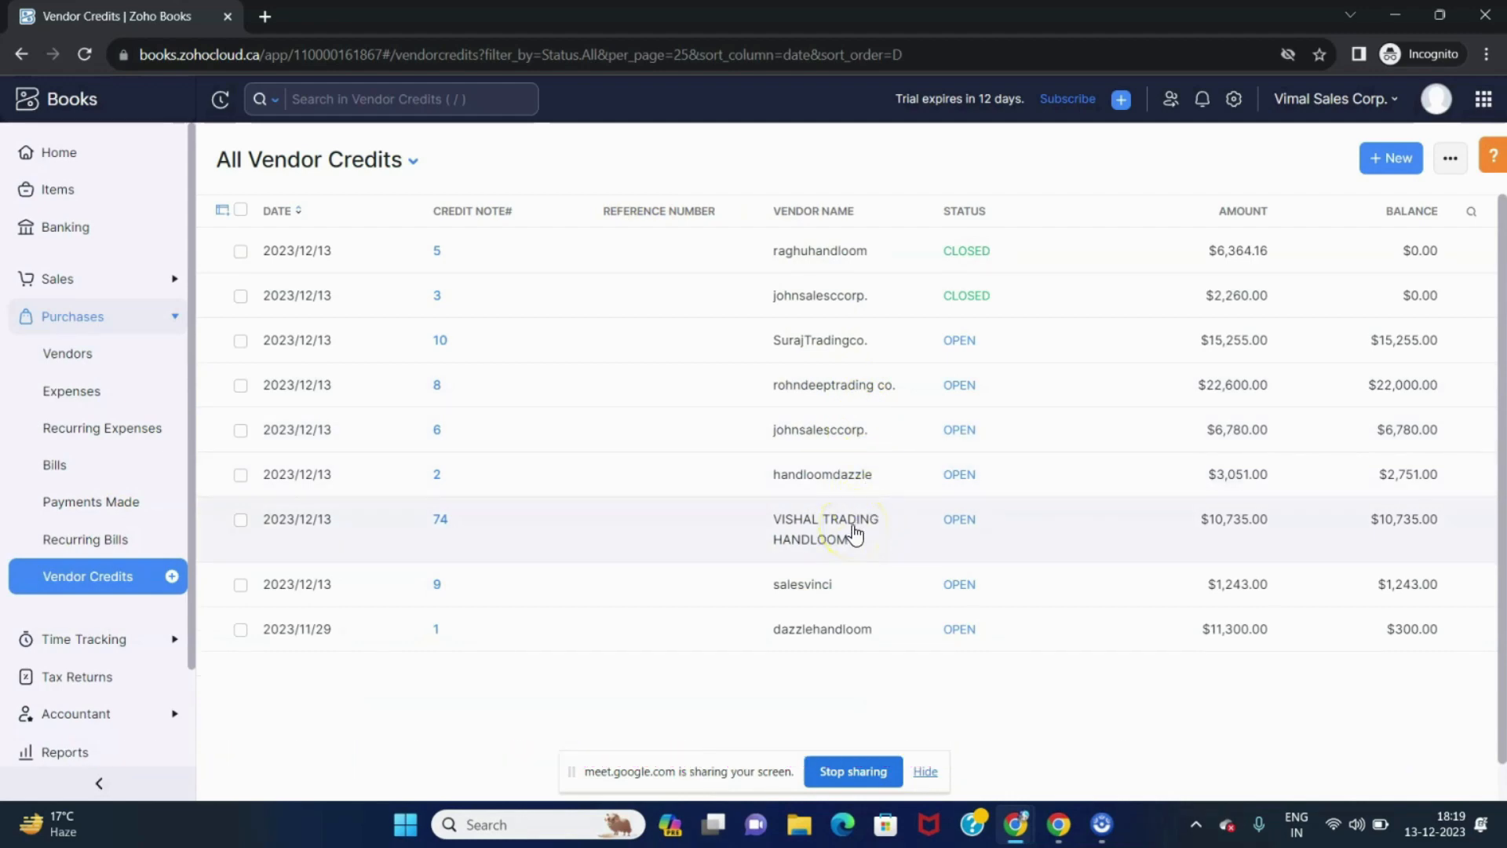
{"action": "left_click", "coordinate": [825, 533]}
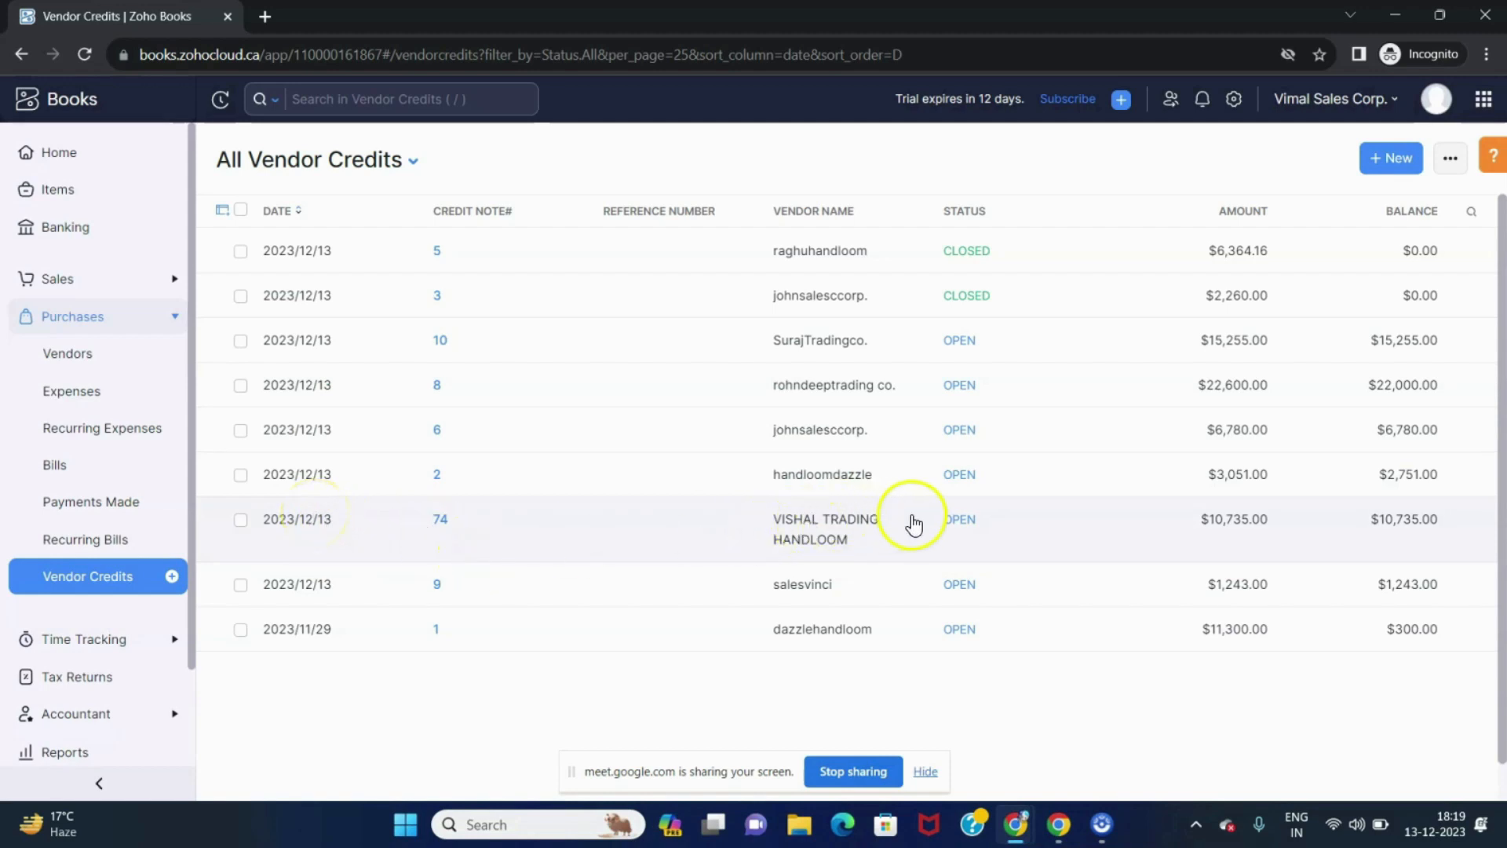
{"action": "scroll", "coordinate": [770, 487], "scroll_direction": "down", "scroll_amount": 1}
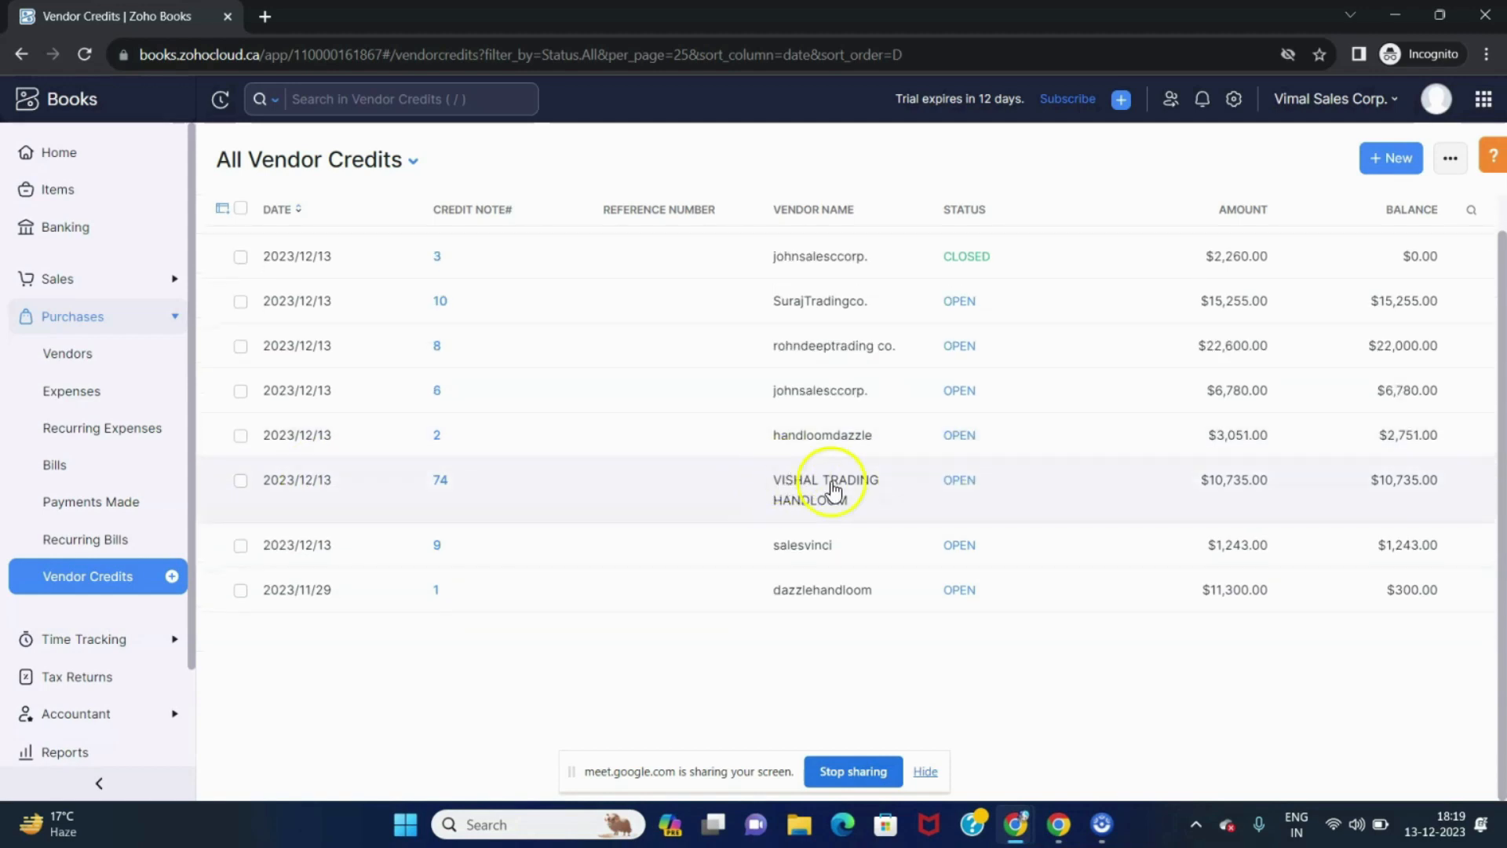
{"action": "left_click", "coordinate": [833, 488]}
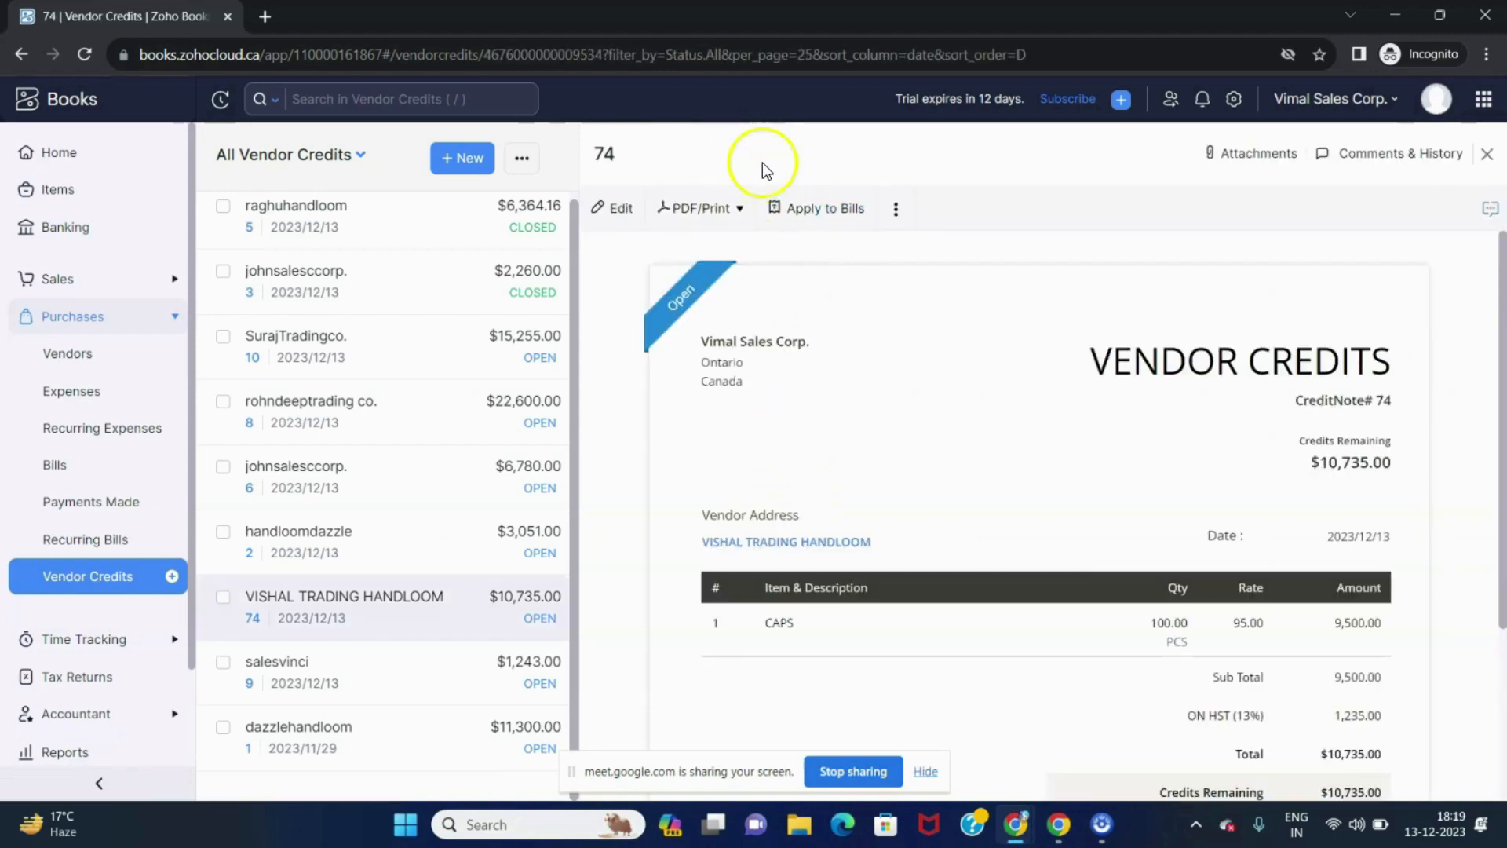
Apply 10735 of vendor credit 74 to bill 234 and save.
{"action": "left_click", "coordinate": [840, 212]}
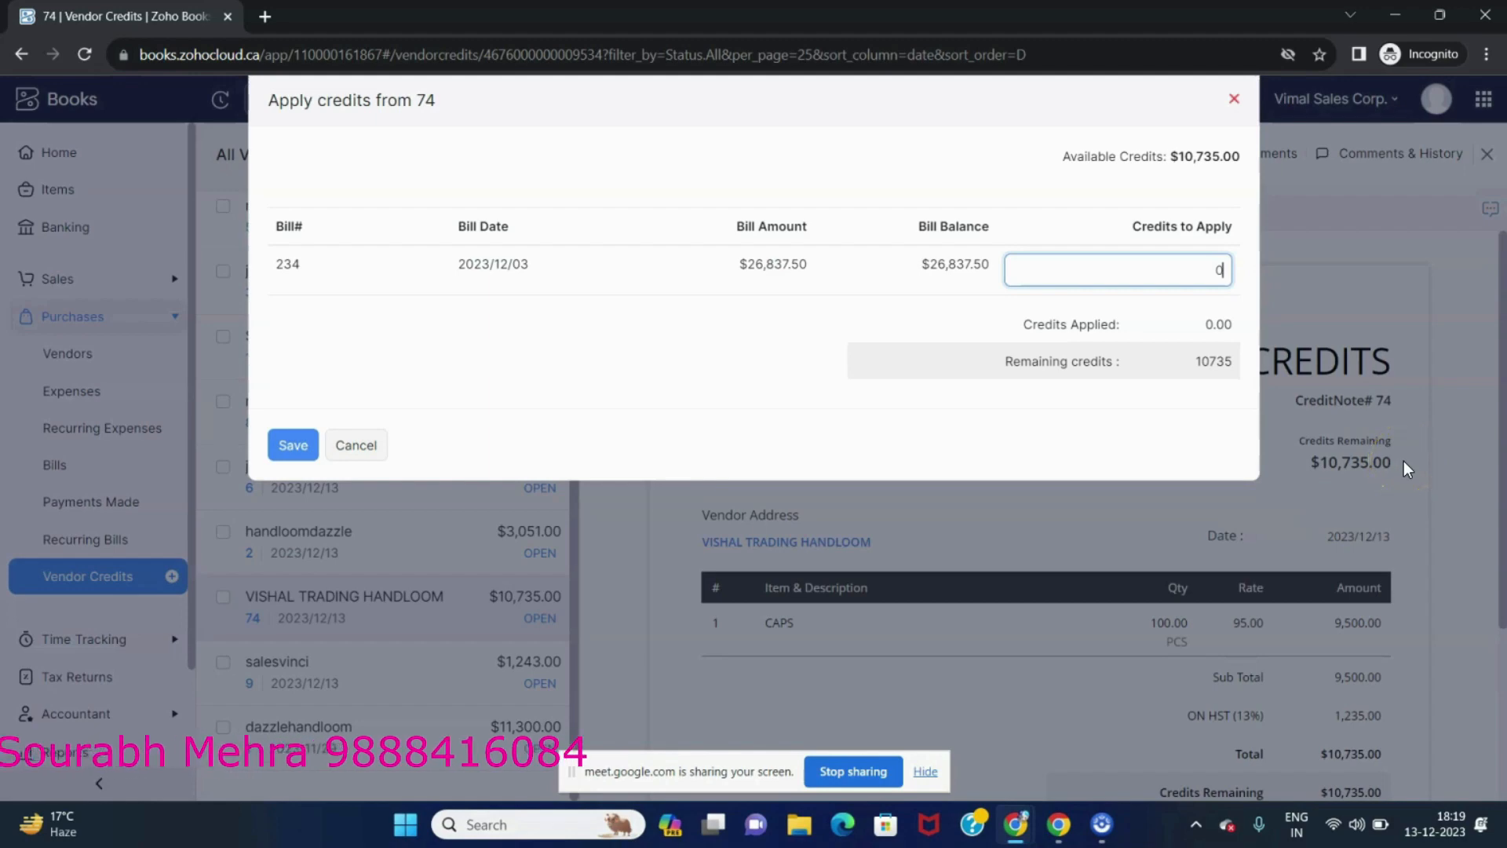
{"action": "type", "text": "10735"}
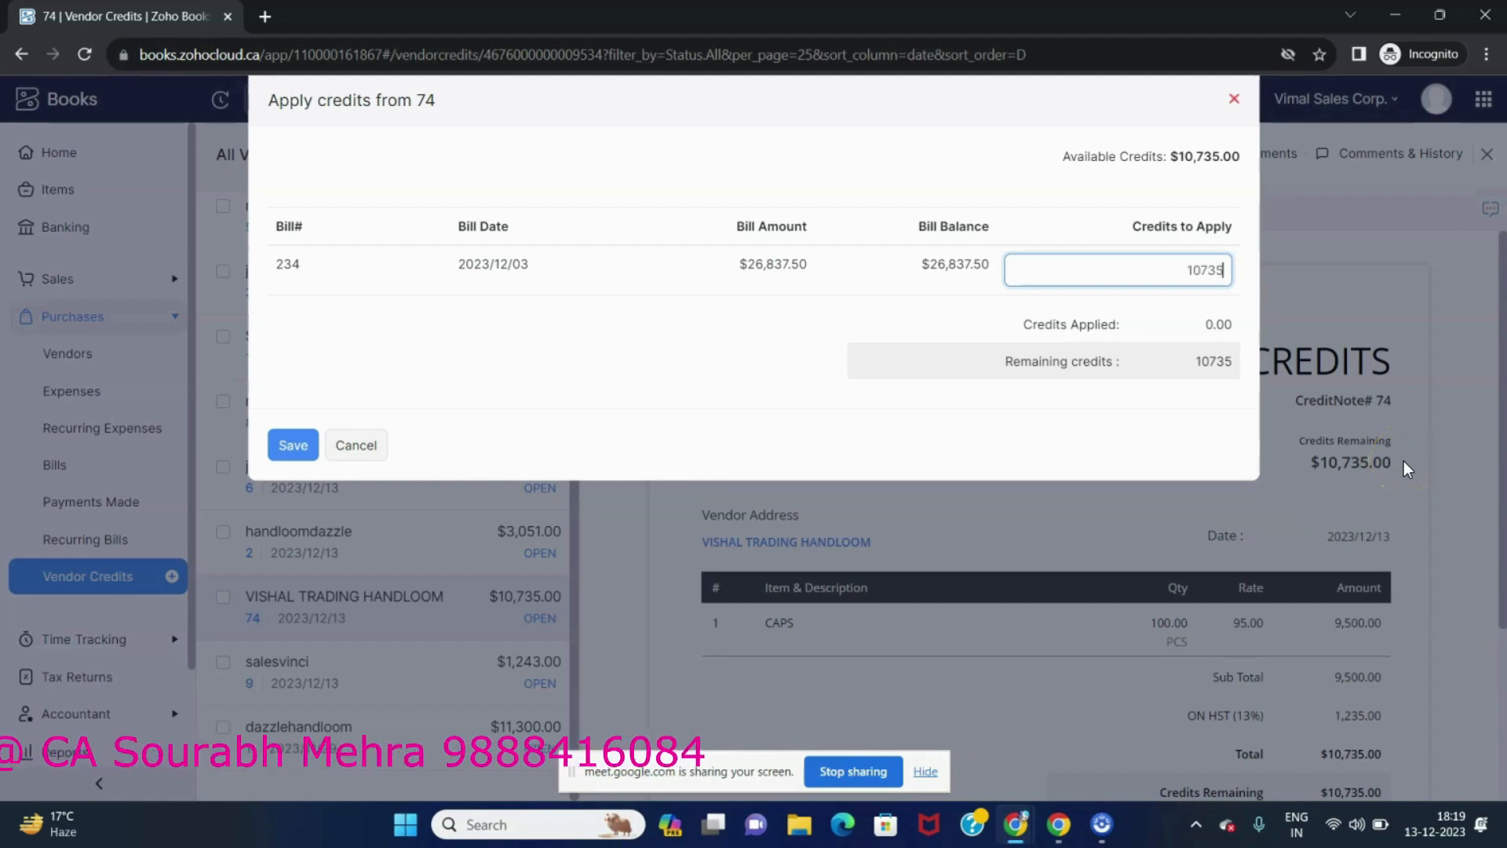
{"action": "left_click", "coordinate": [287, 441]}
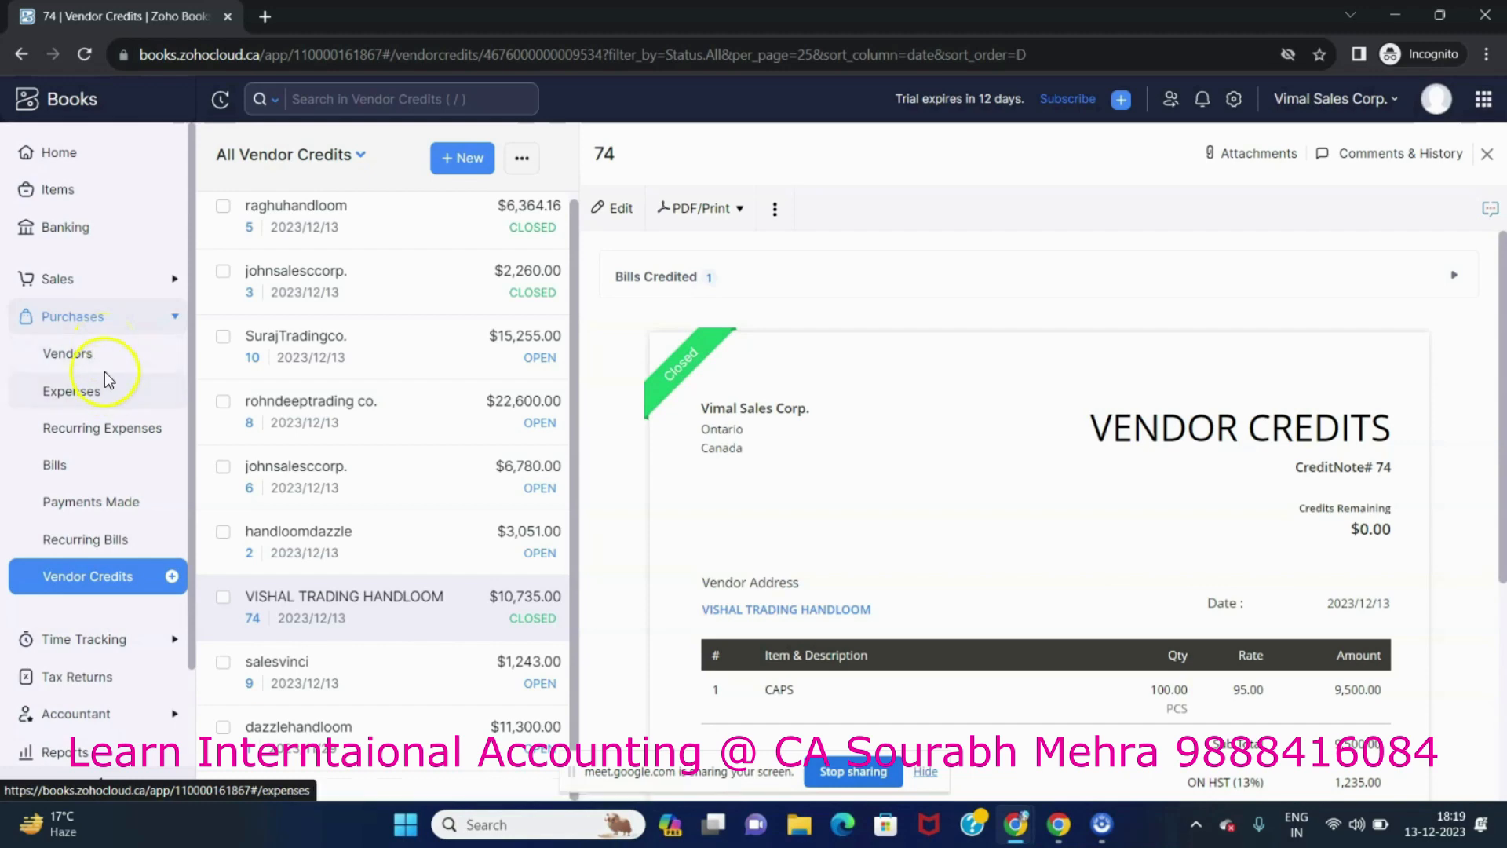
Open bill 234 from the bills list and record a payment of 10000 against it.
{"action": "left_click", "coordinate": [78, 467]}
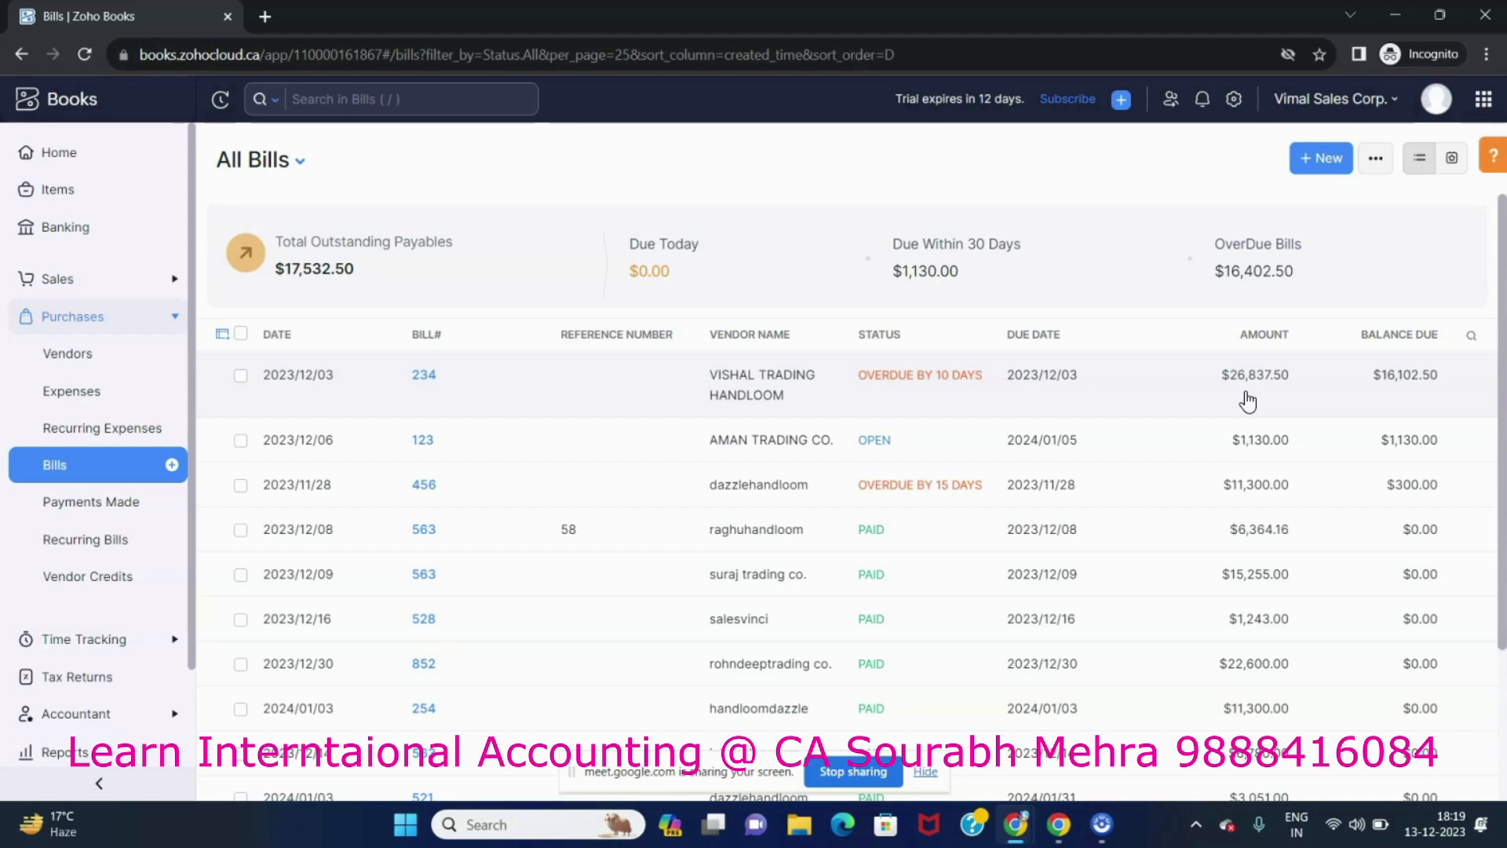
{"action": "left_click", "coordinate": [881, 372]}
{"action": "scroll", "coordinate": [1067, 507], "scroll_direction": "down", "scroll_amount": 10}
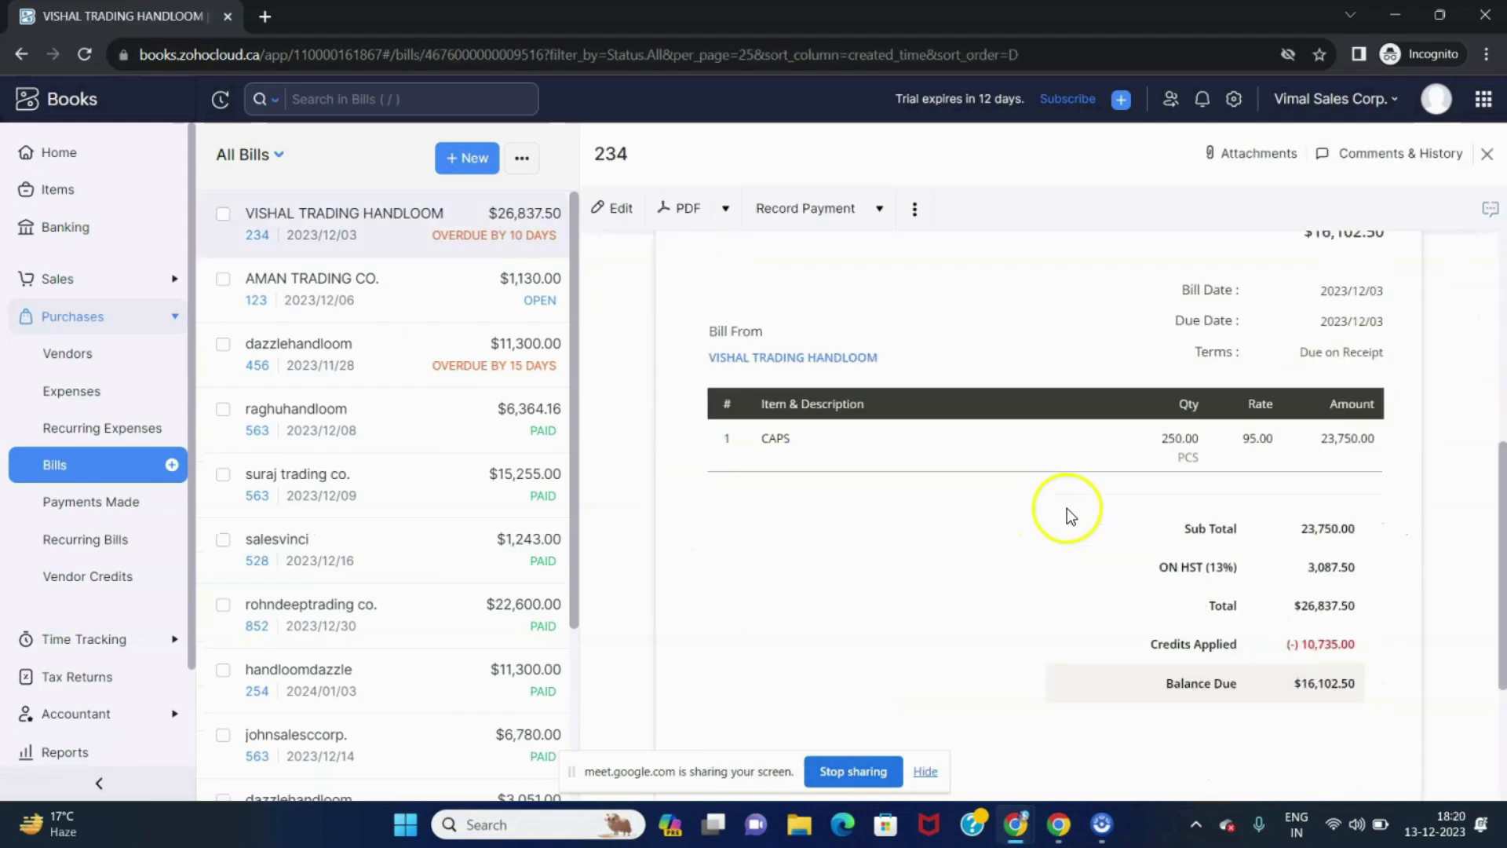
{"action": "scroll", "coordinate": [1176, 473], "scroll_direction": "up", "scroll_amount": 3}
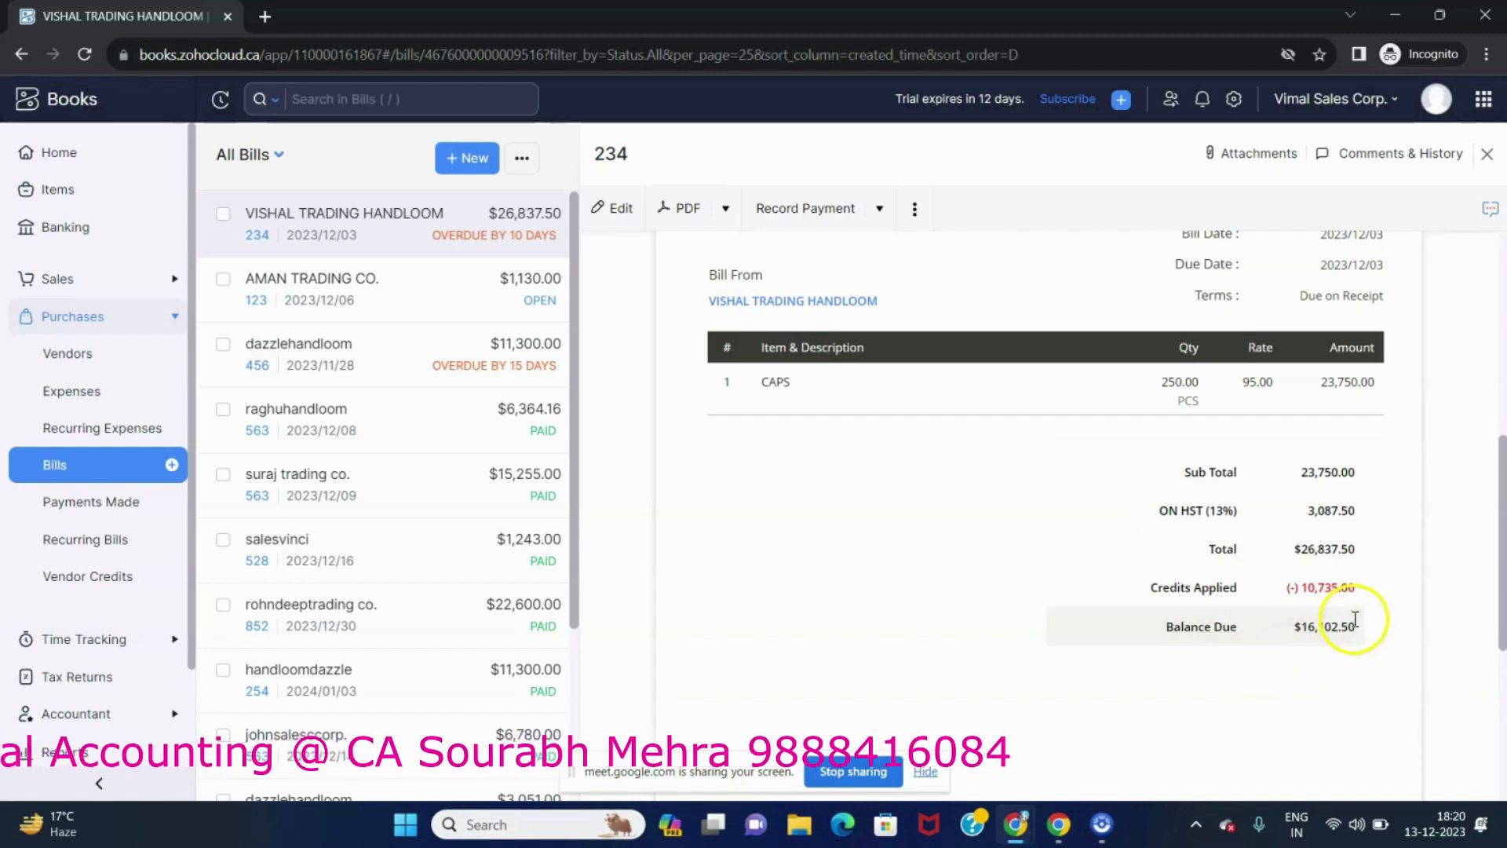
{"action": "left_click", "coordinate": [812, 223]}
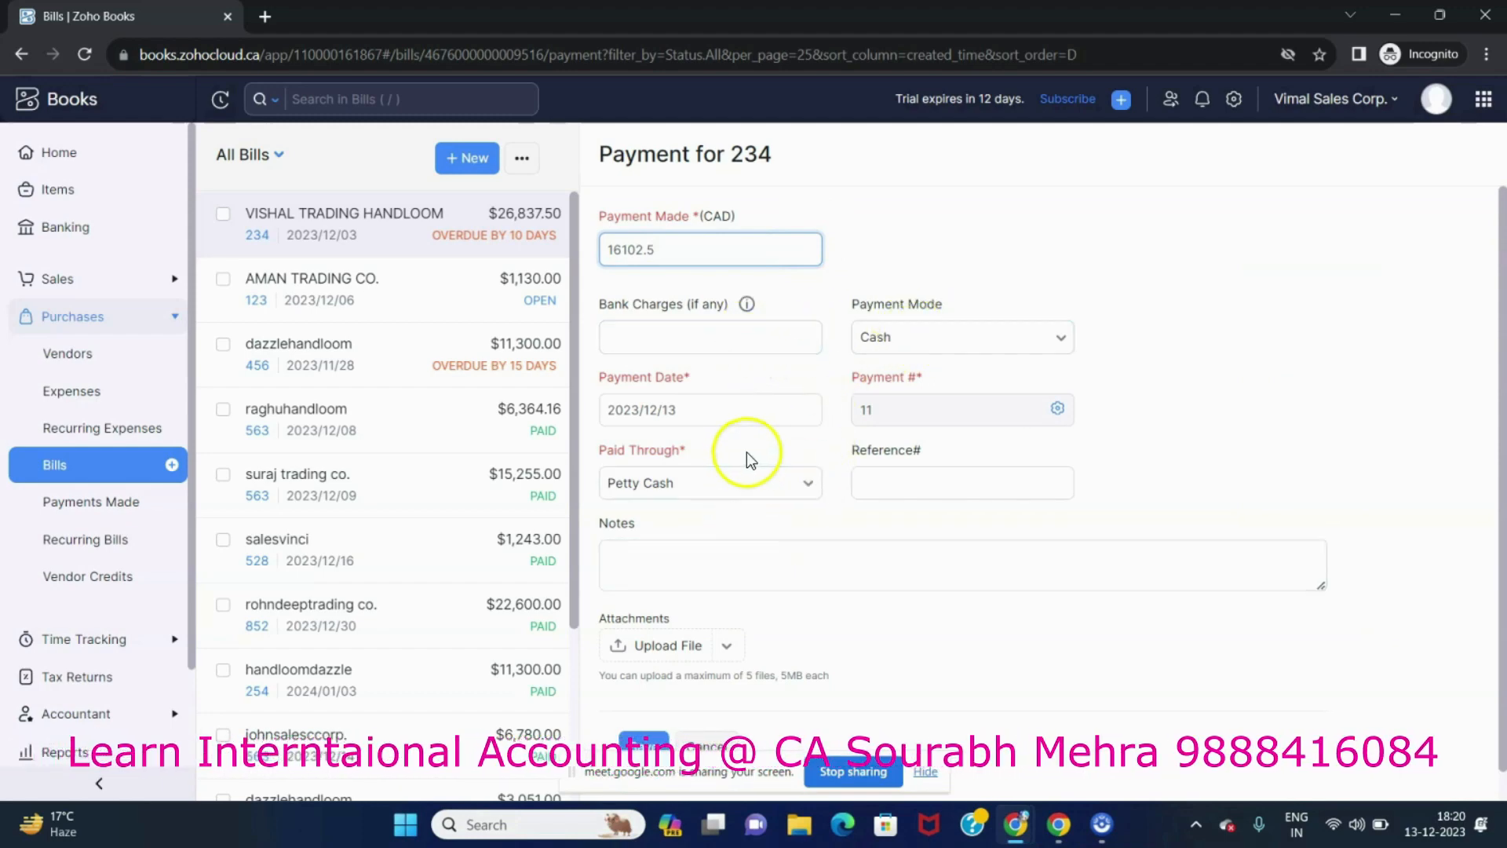
{"action": "key", "text": "BackSpace"}
{"action": "key", "text": "BackSpace"}
{"action": "key", "text": "BackSpace"}
{"action": "key", "text": "BackSpace"}
{"action": "key", "text": "BackSpace"}
{"action": "type", "text": "0000"}
{"action": "left_click", "coordinate": [1245, 381]}
{"action": "scroll", "coordinate": [916, 637], "scroll_direction": "down", "scroll_amount": 1}
{"action": "left_click", "coordinate": [653, 714]}
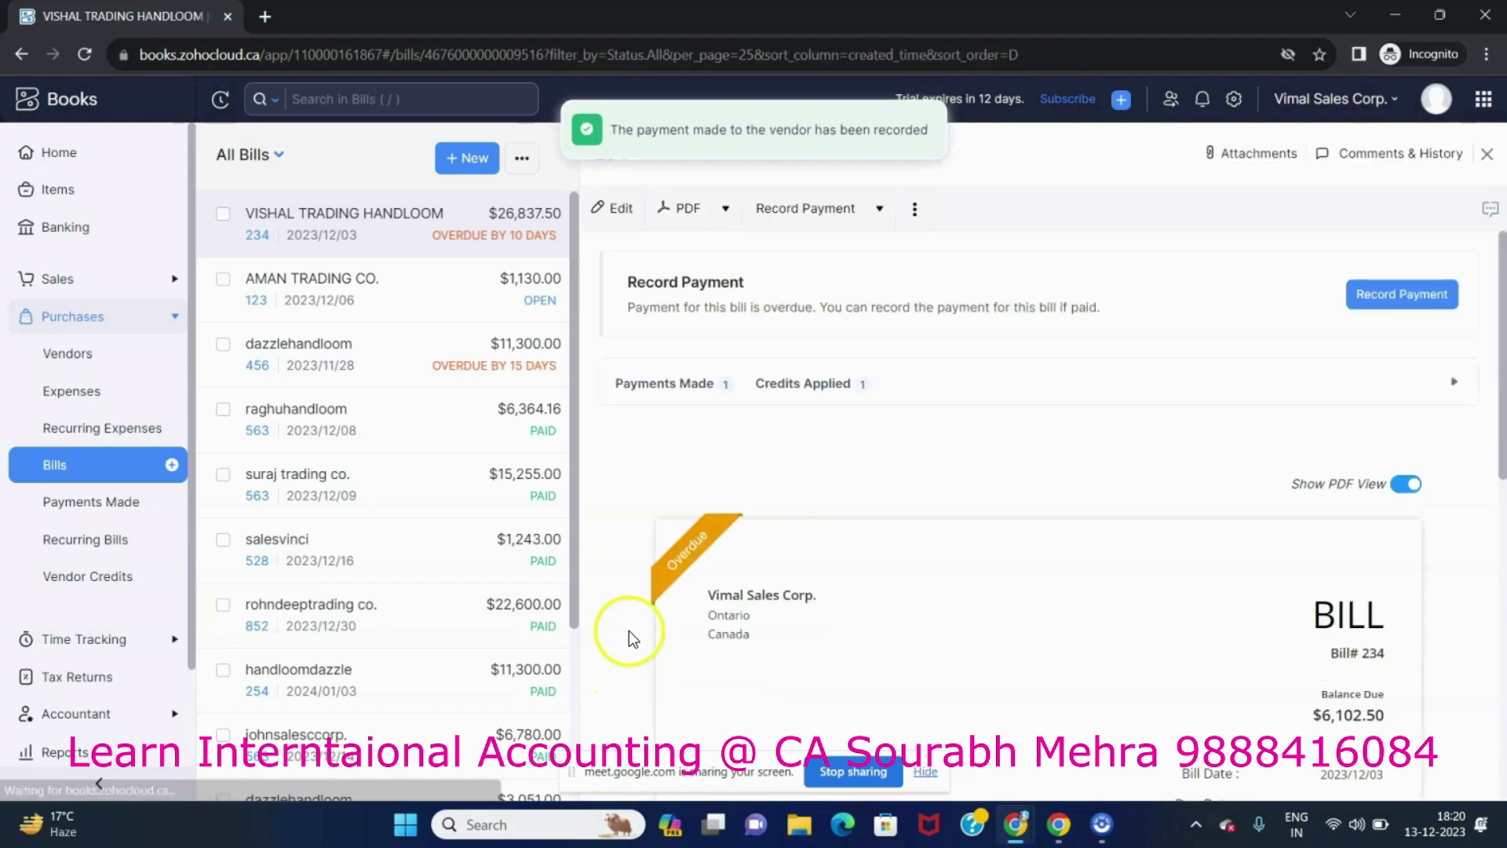
Review bill 234's payment summary and return to the bills list to check the balances due.
{"action": "scroll", "coordinate": [1151, 459], "scroll_direction": "down", "scroll_amount": 5}
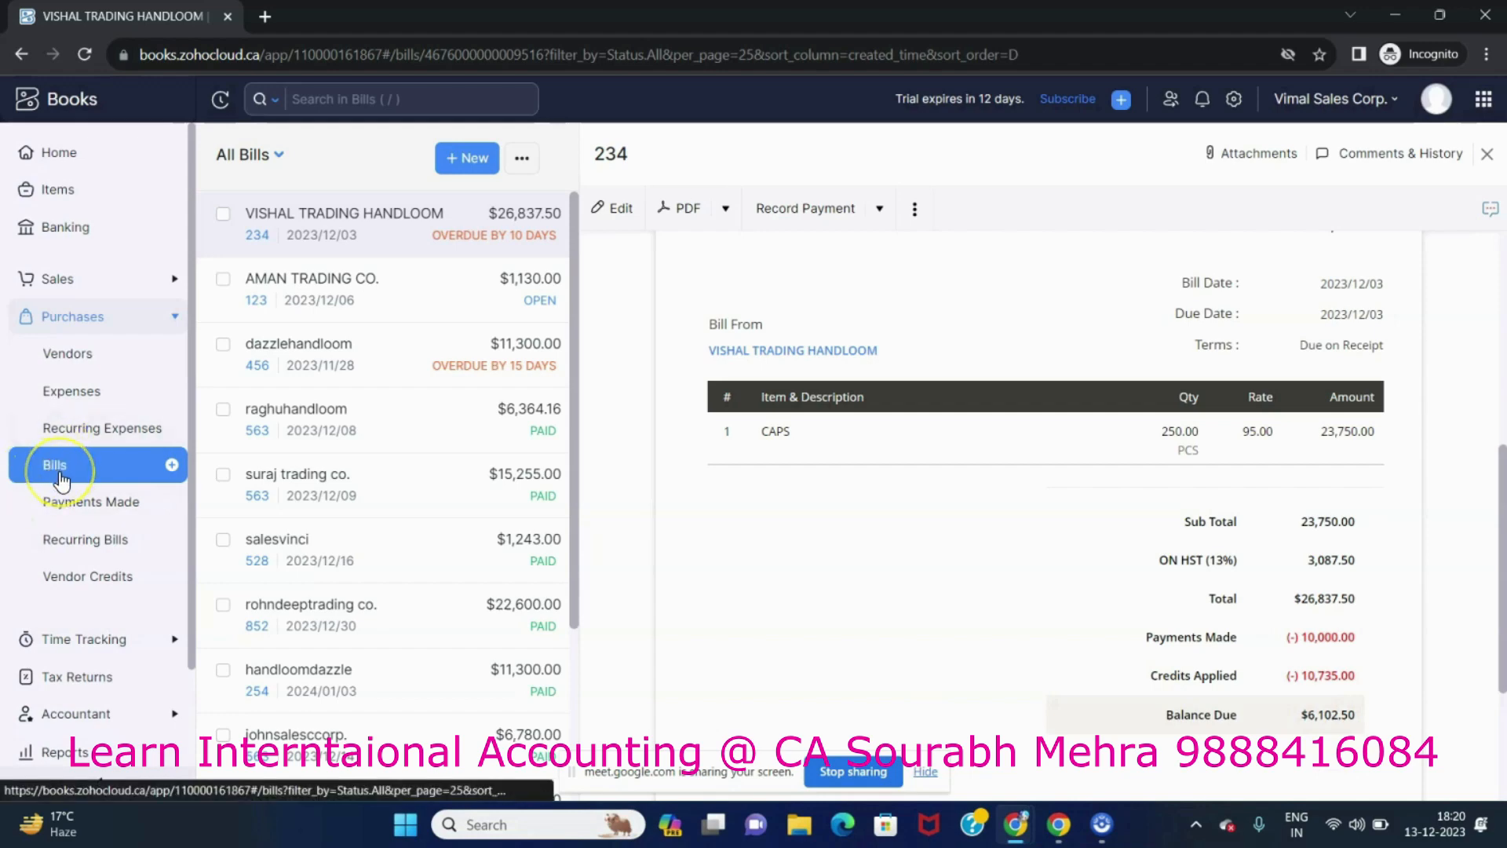
{"action": "left_click", "coordinate": [84, 484]}
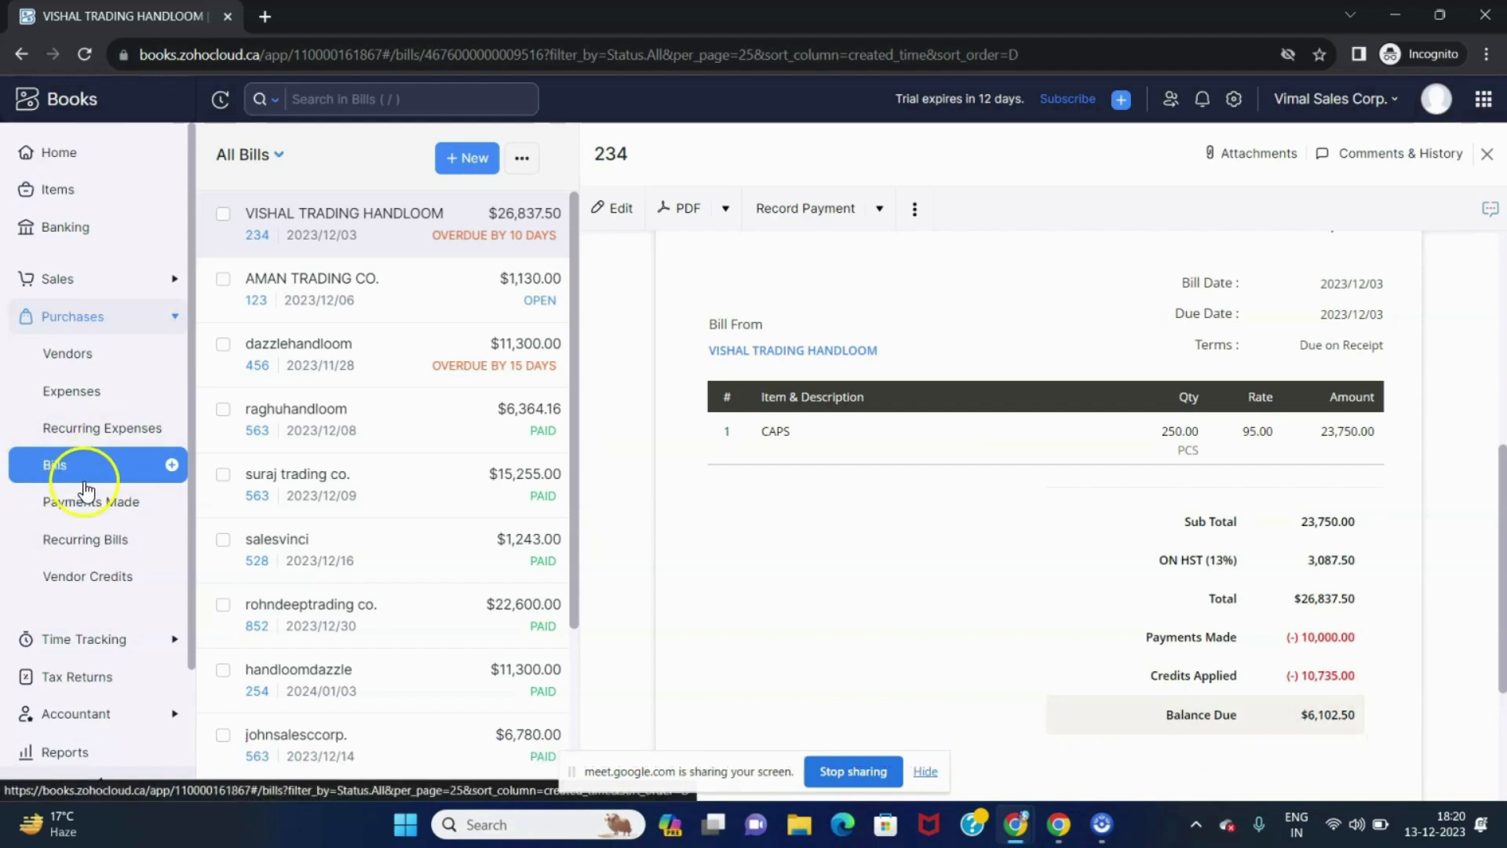
{"action": "left_click", "coordinate": [67, 468]}
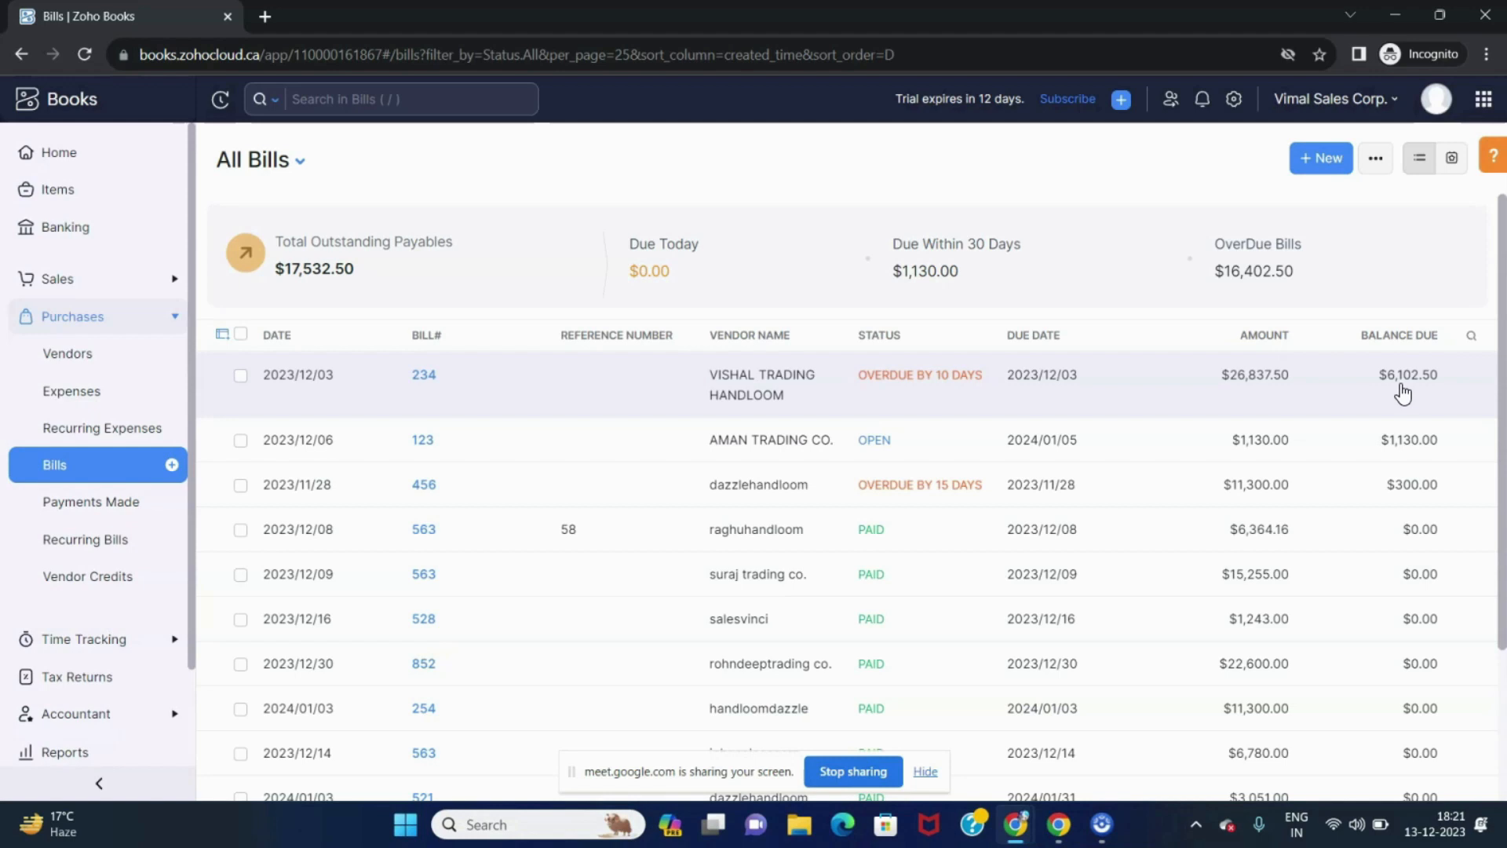
{"action": "left_click", "coordinate": [1199, 441]}
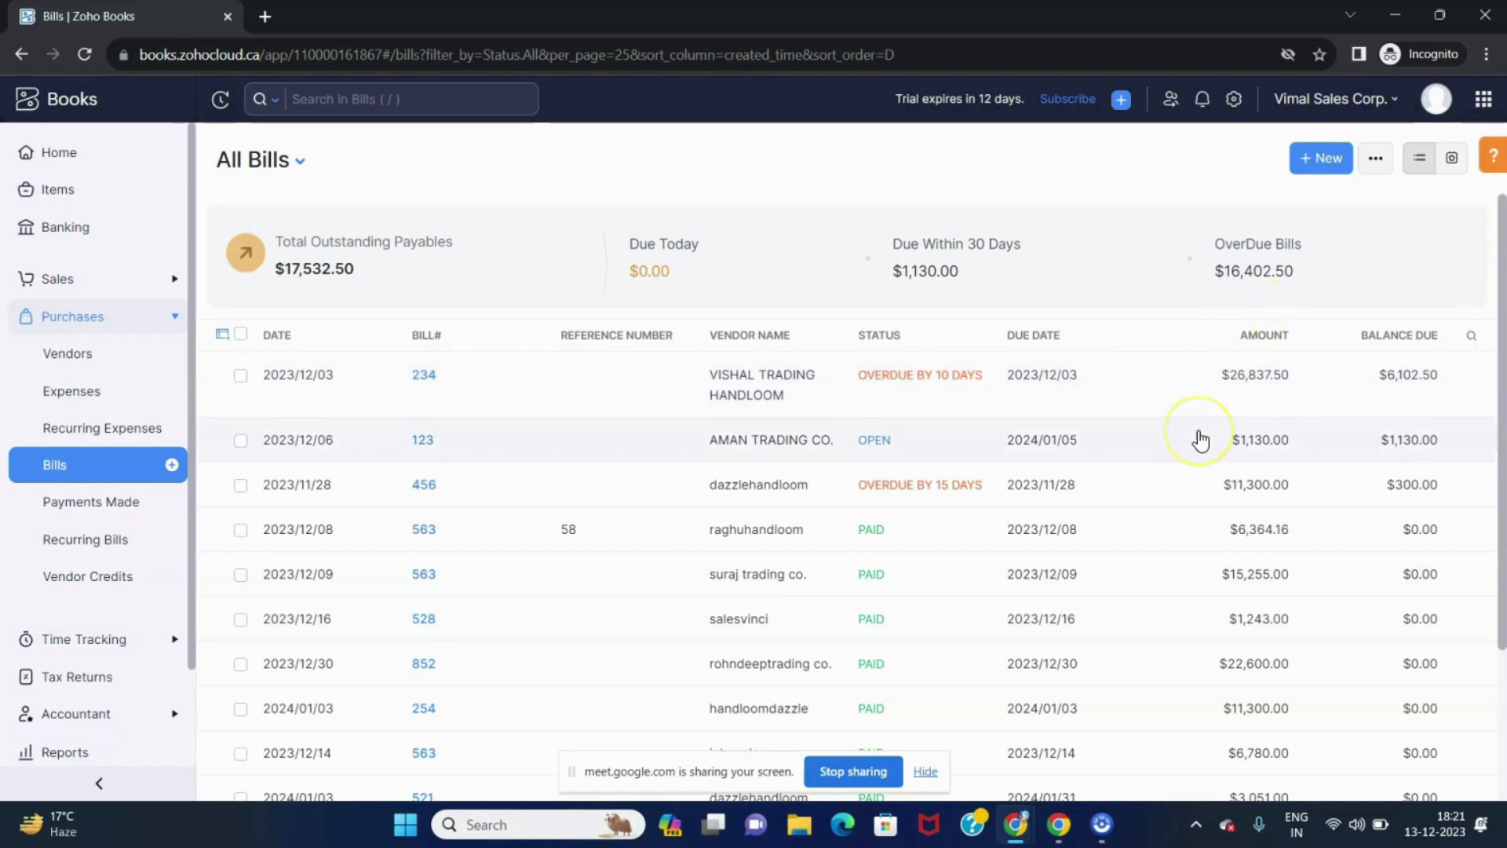